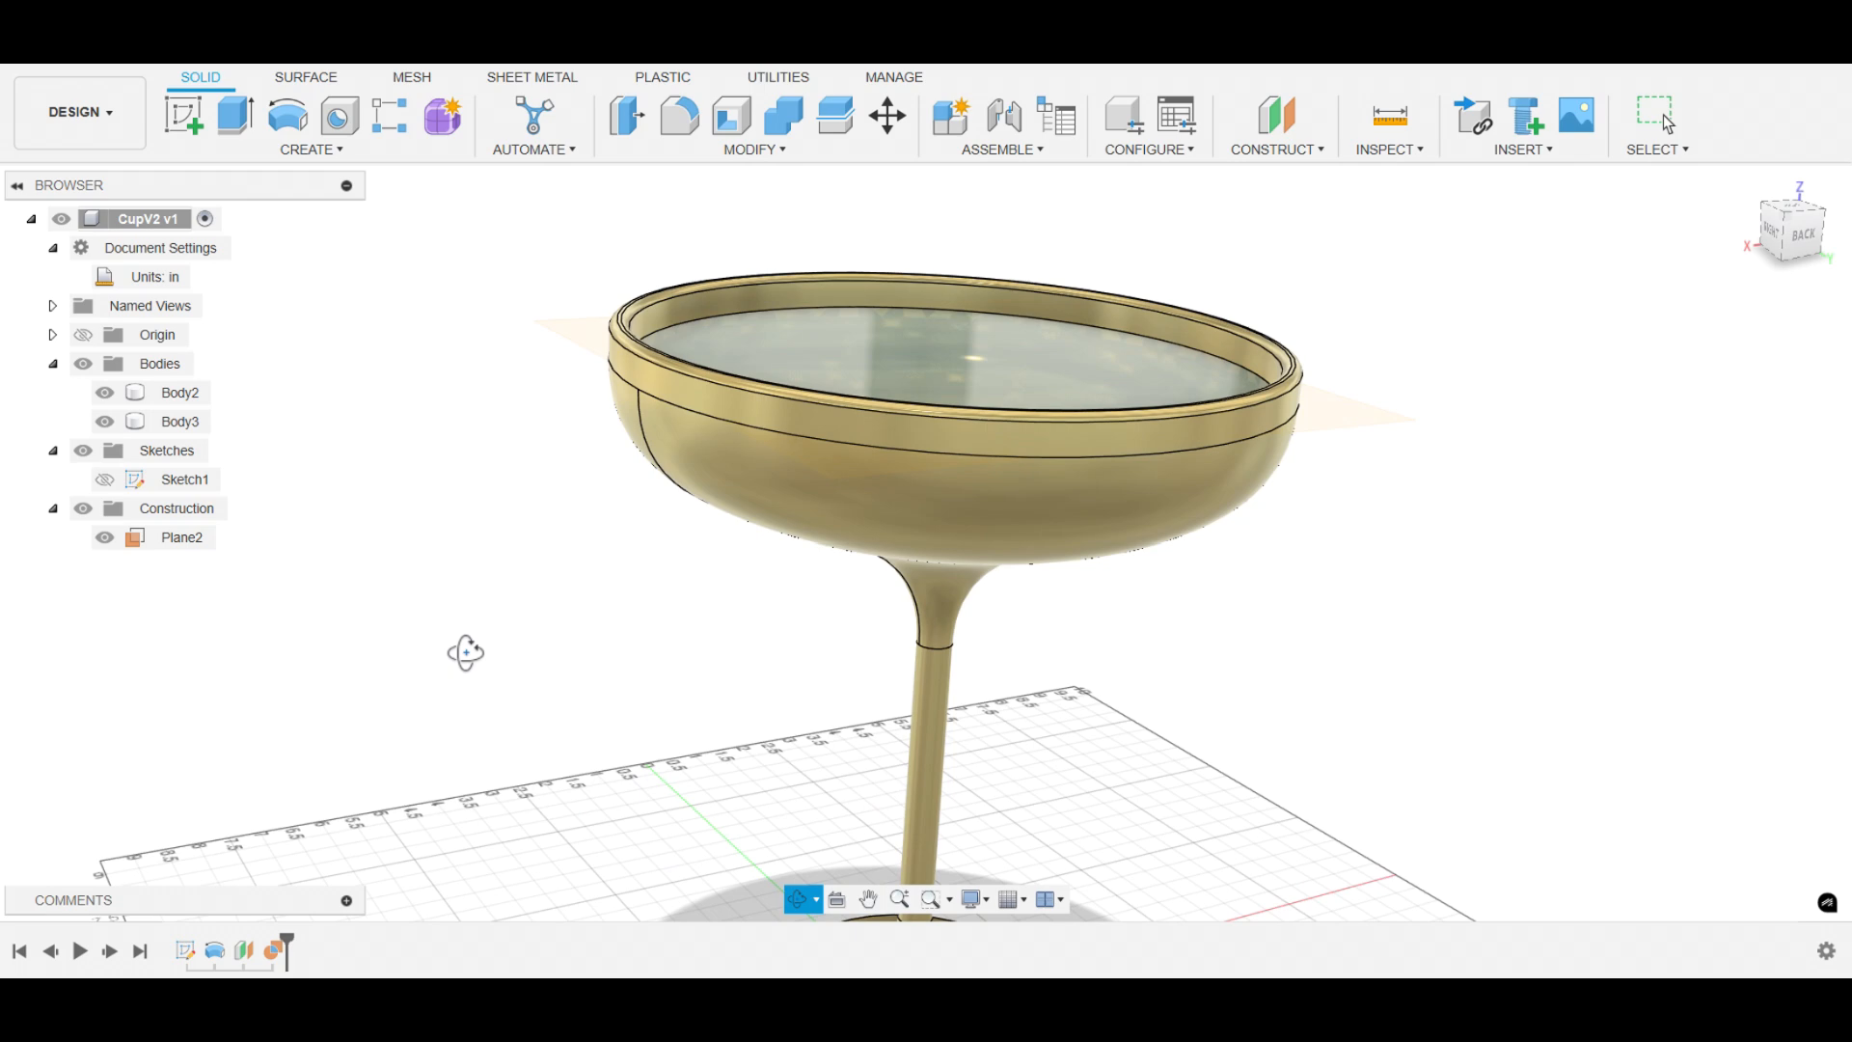
{"action": "left_click_drag", "start_coordinate": [466, 653], "coordinate": [432, 631]}
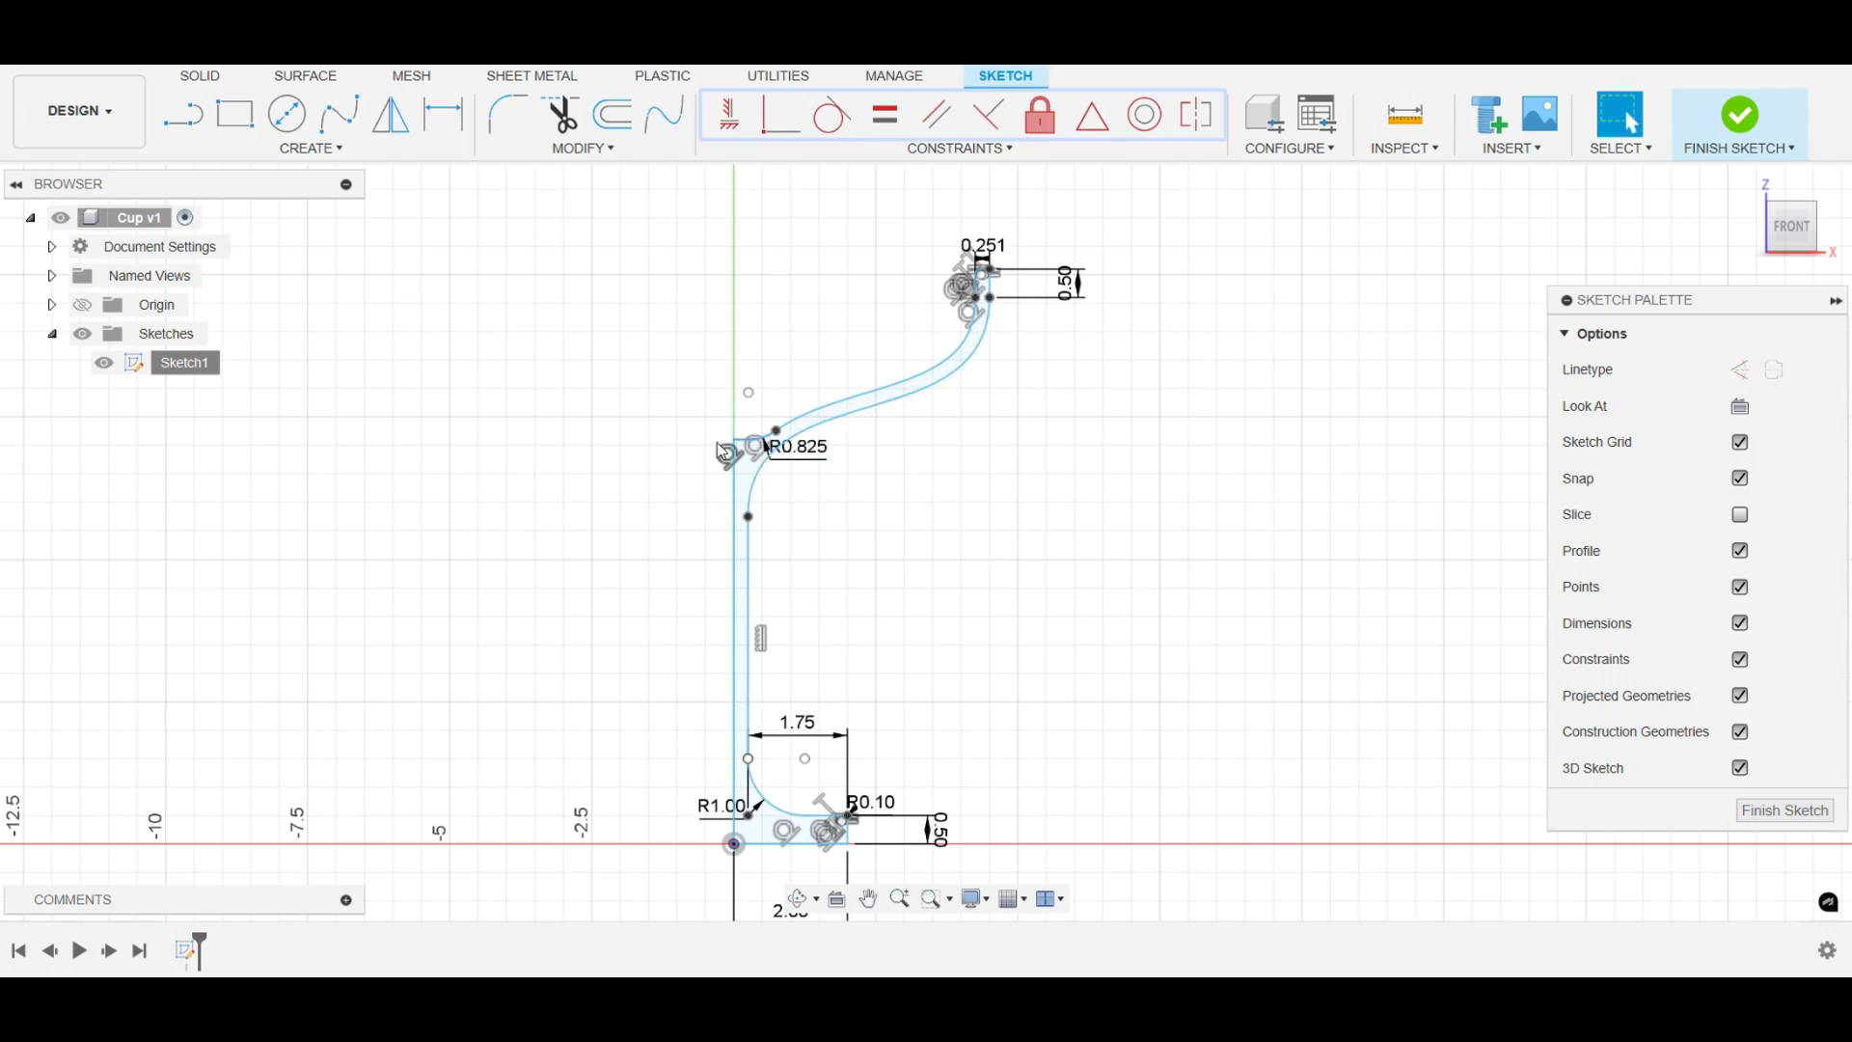
- Finish the cup profile sketch and revolve the profile 360 degrees about its vertical centre line as a new body
{"action": "scroll", "coordinate": [668, 456], "scroll_direction": "down", "scroll_amount": 2}
{"action": "scroll", "coordinate": [899, 374], "scroll_direction": "up", "scroll_amount": 5}
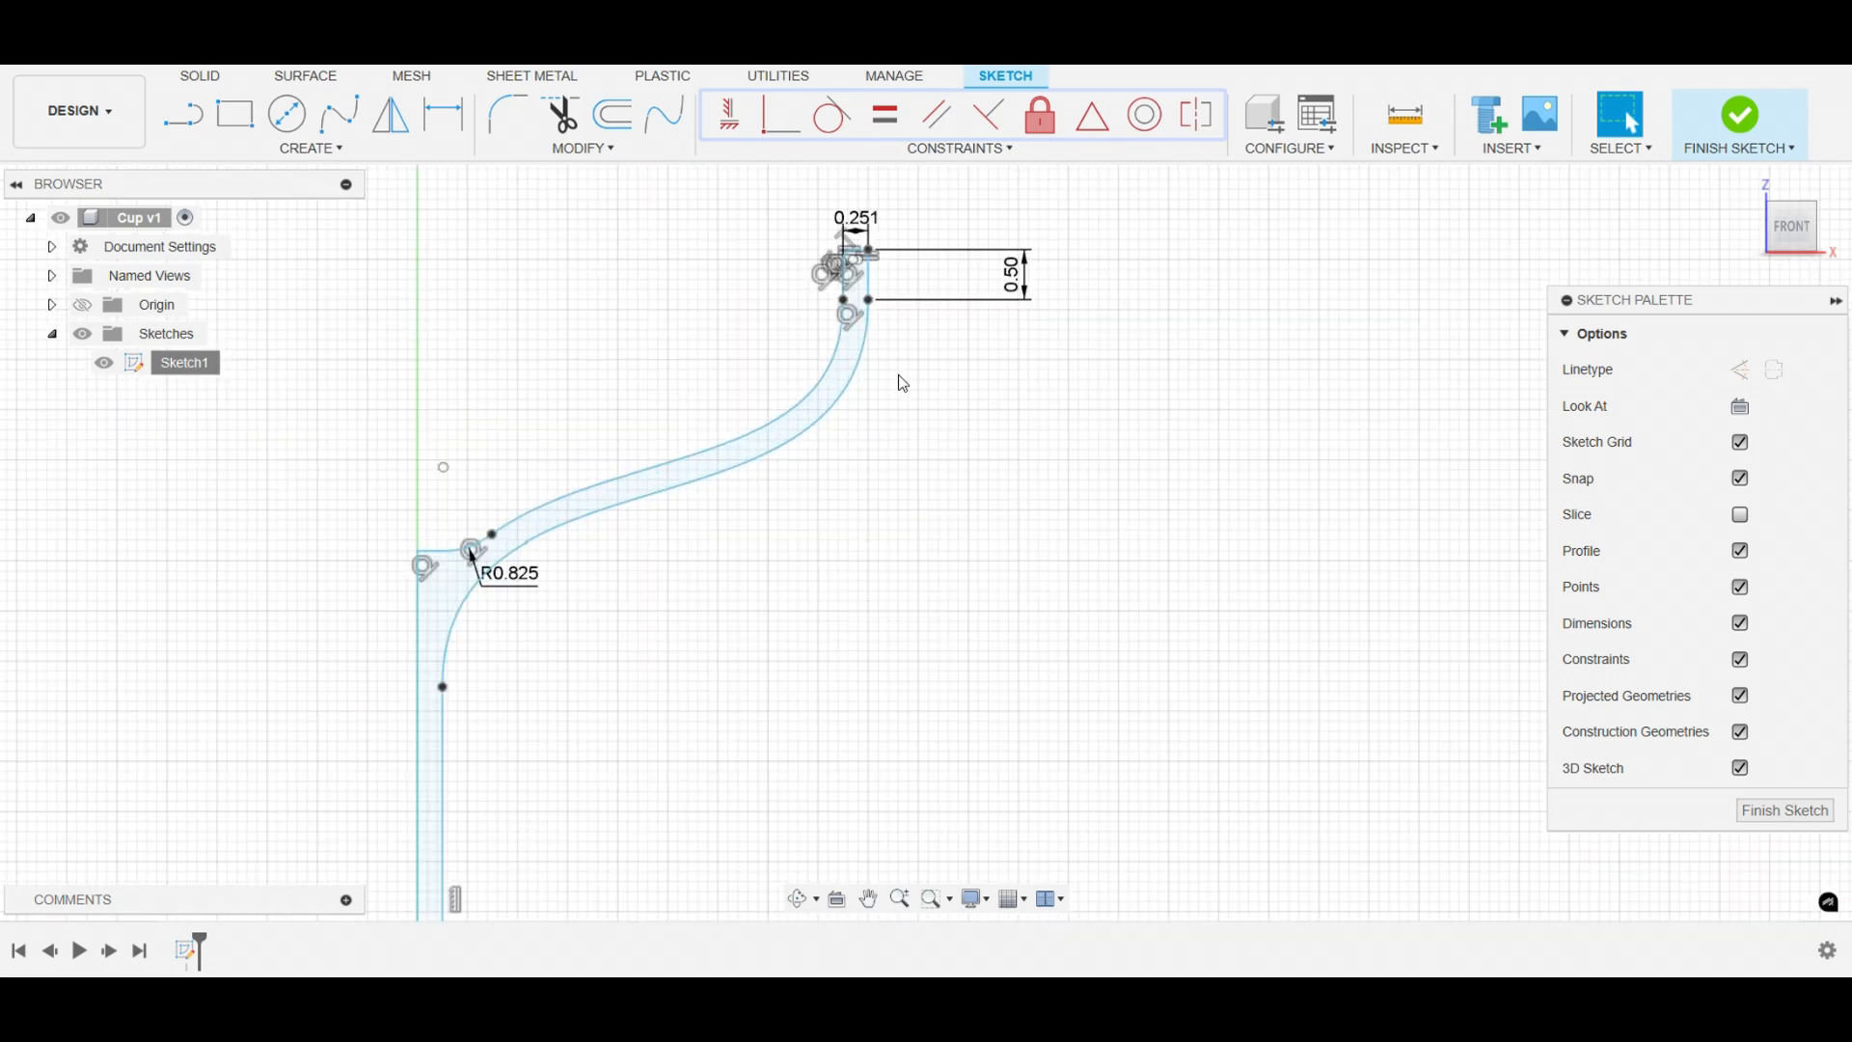
{"action": "scroll", "coordinate": [913, 388], "scroll_direction": "down", "scroll_amount": 2}
{"action": "scroll", "coordinate": [511, 531], "scroll_direction": "down", "scroll_amount": 2}
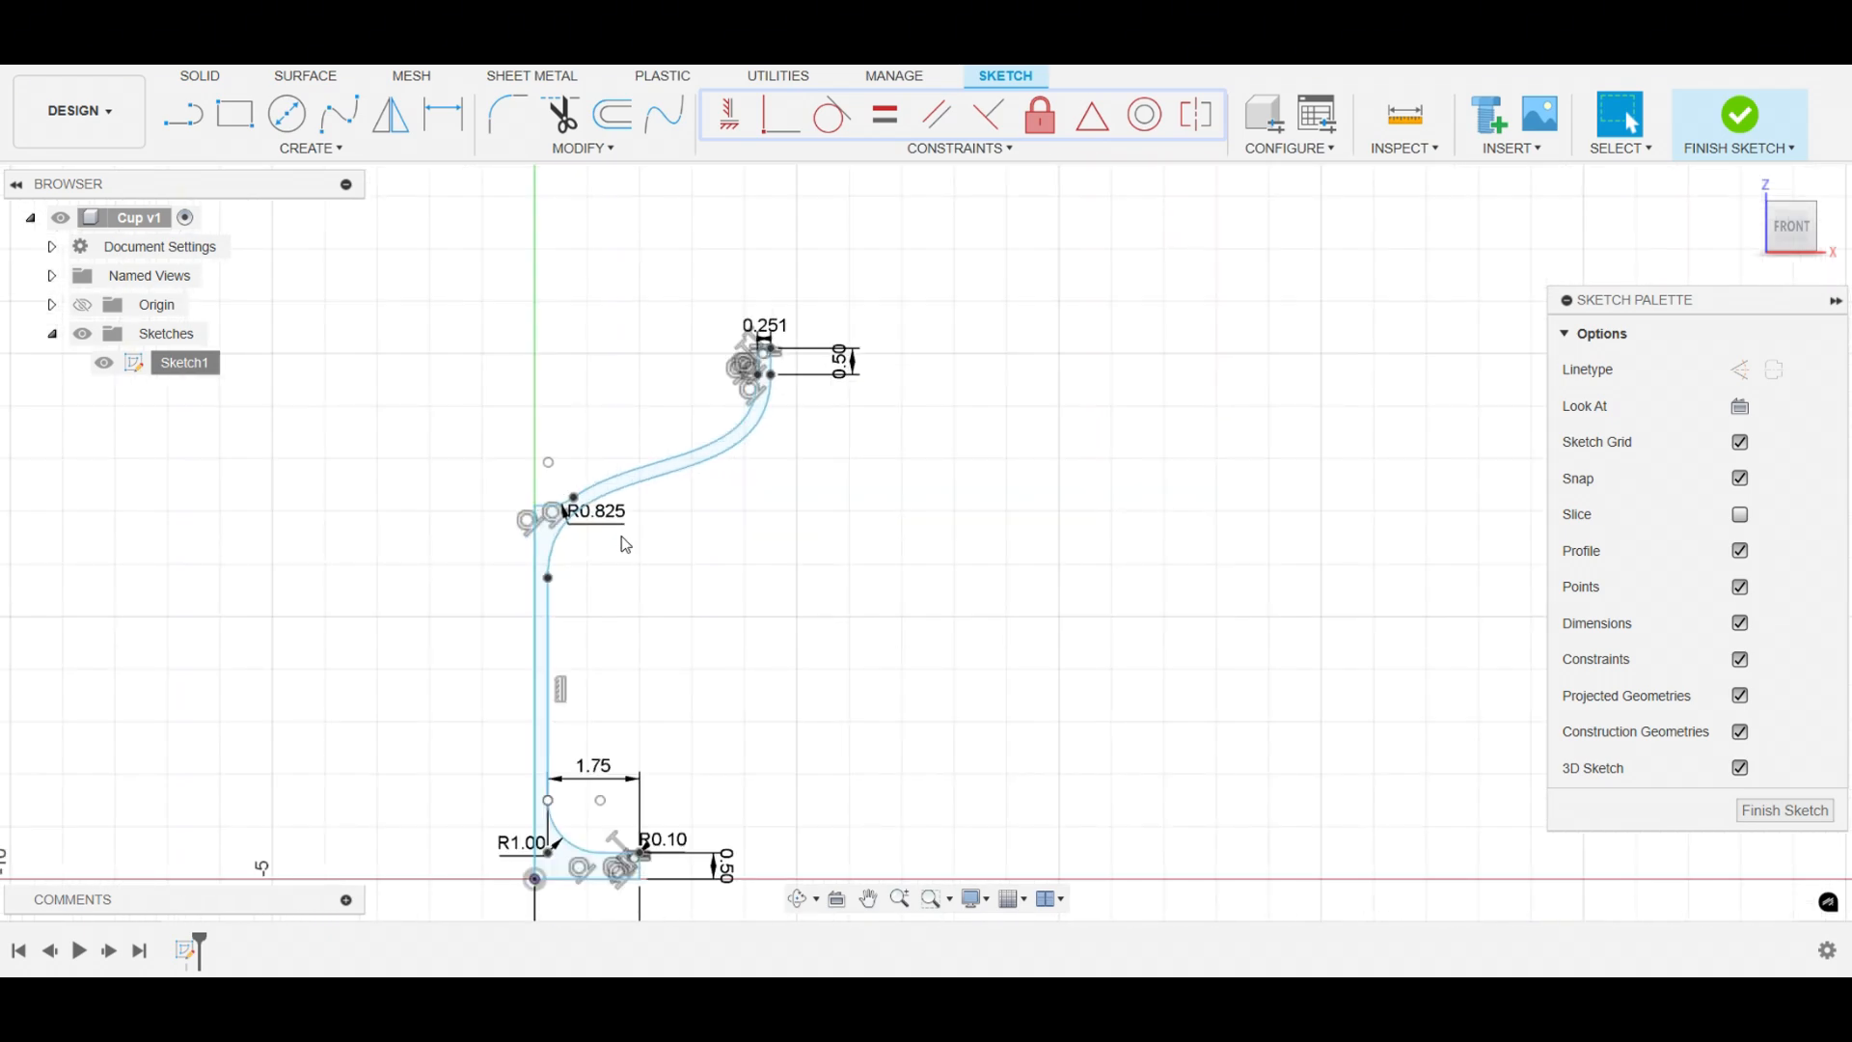
{"action": "scroll", "coordinate": [671, 453], "scroll_direction": "up", "scroll_amount": 2}
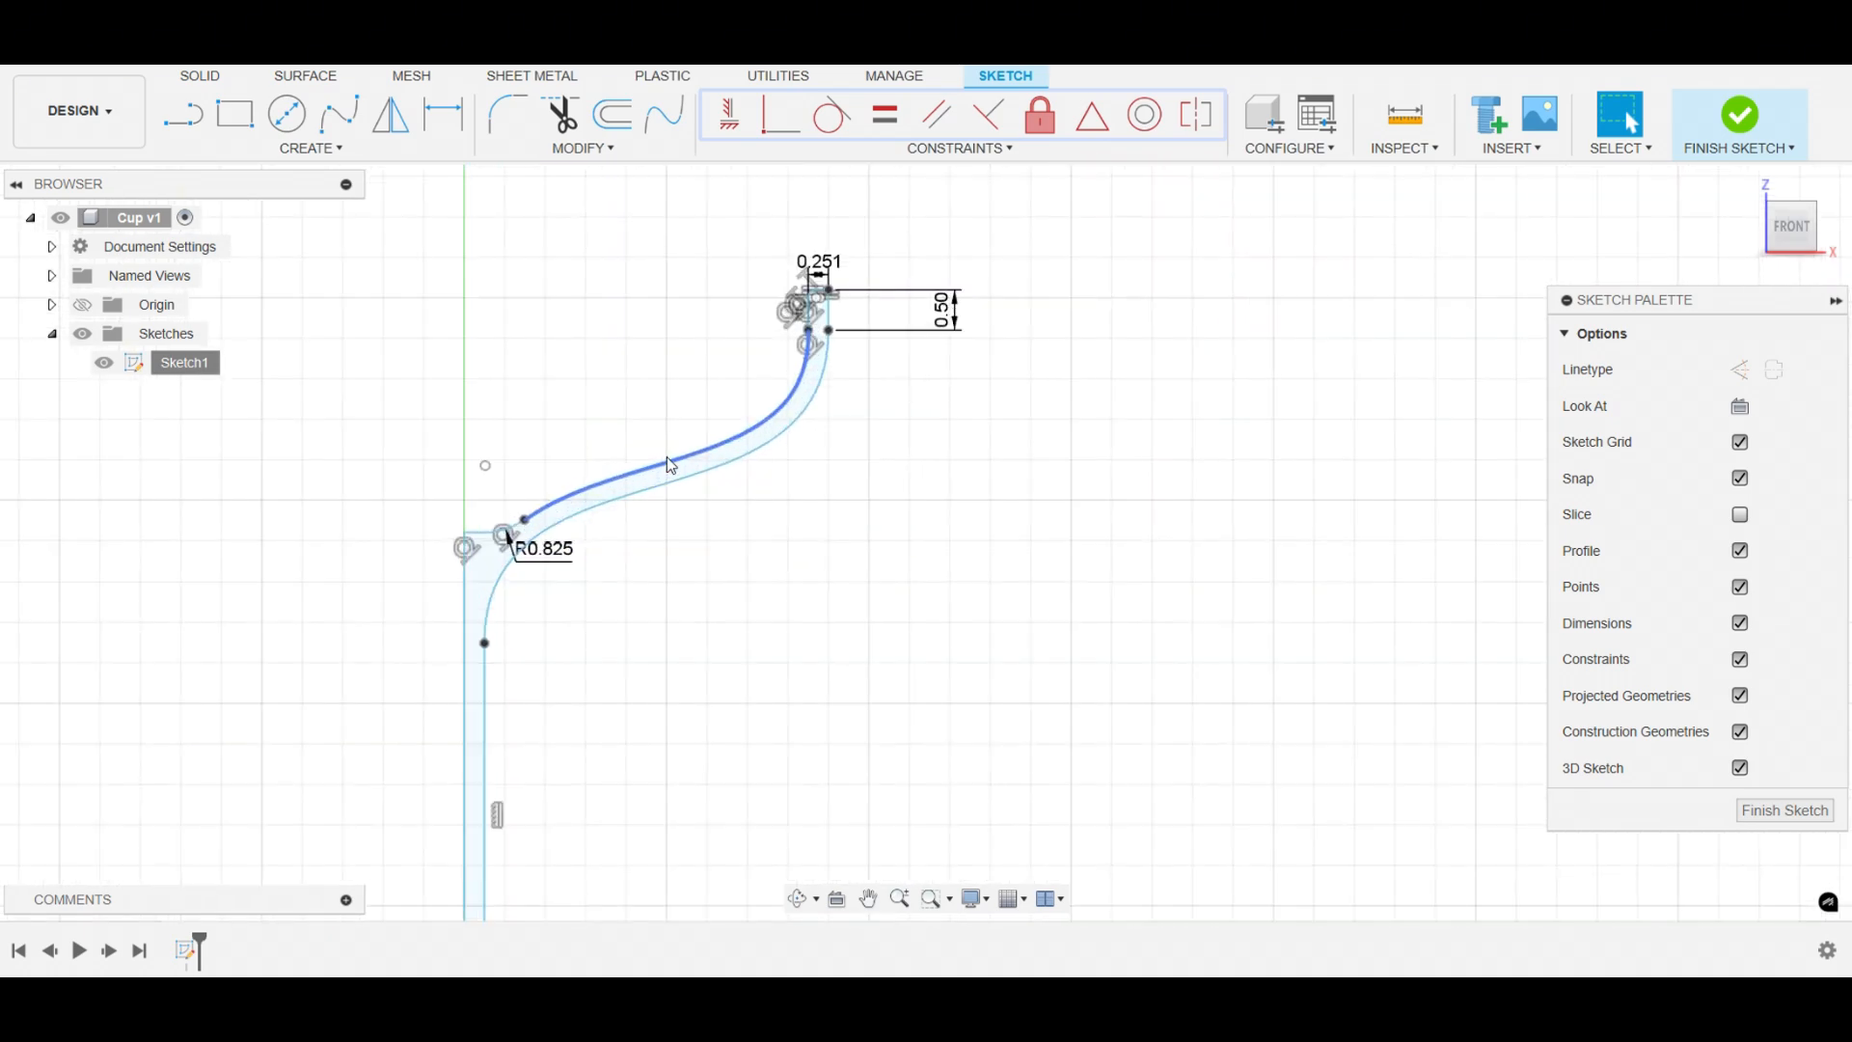
{"action": "left_click", "coordinate": [1737, 121]}
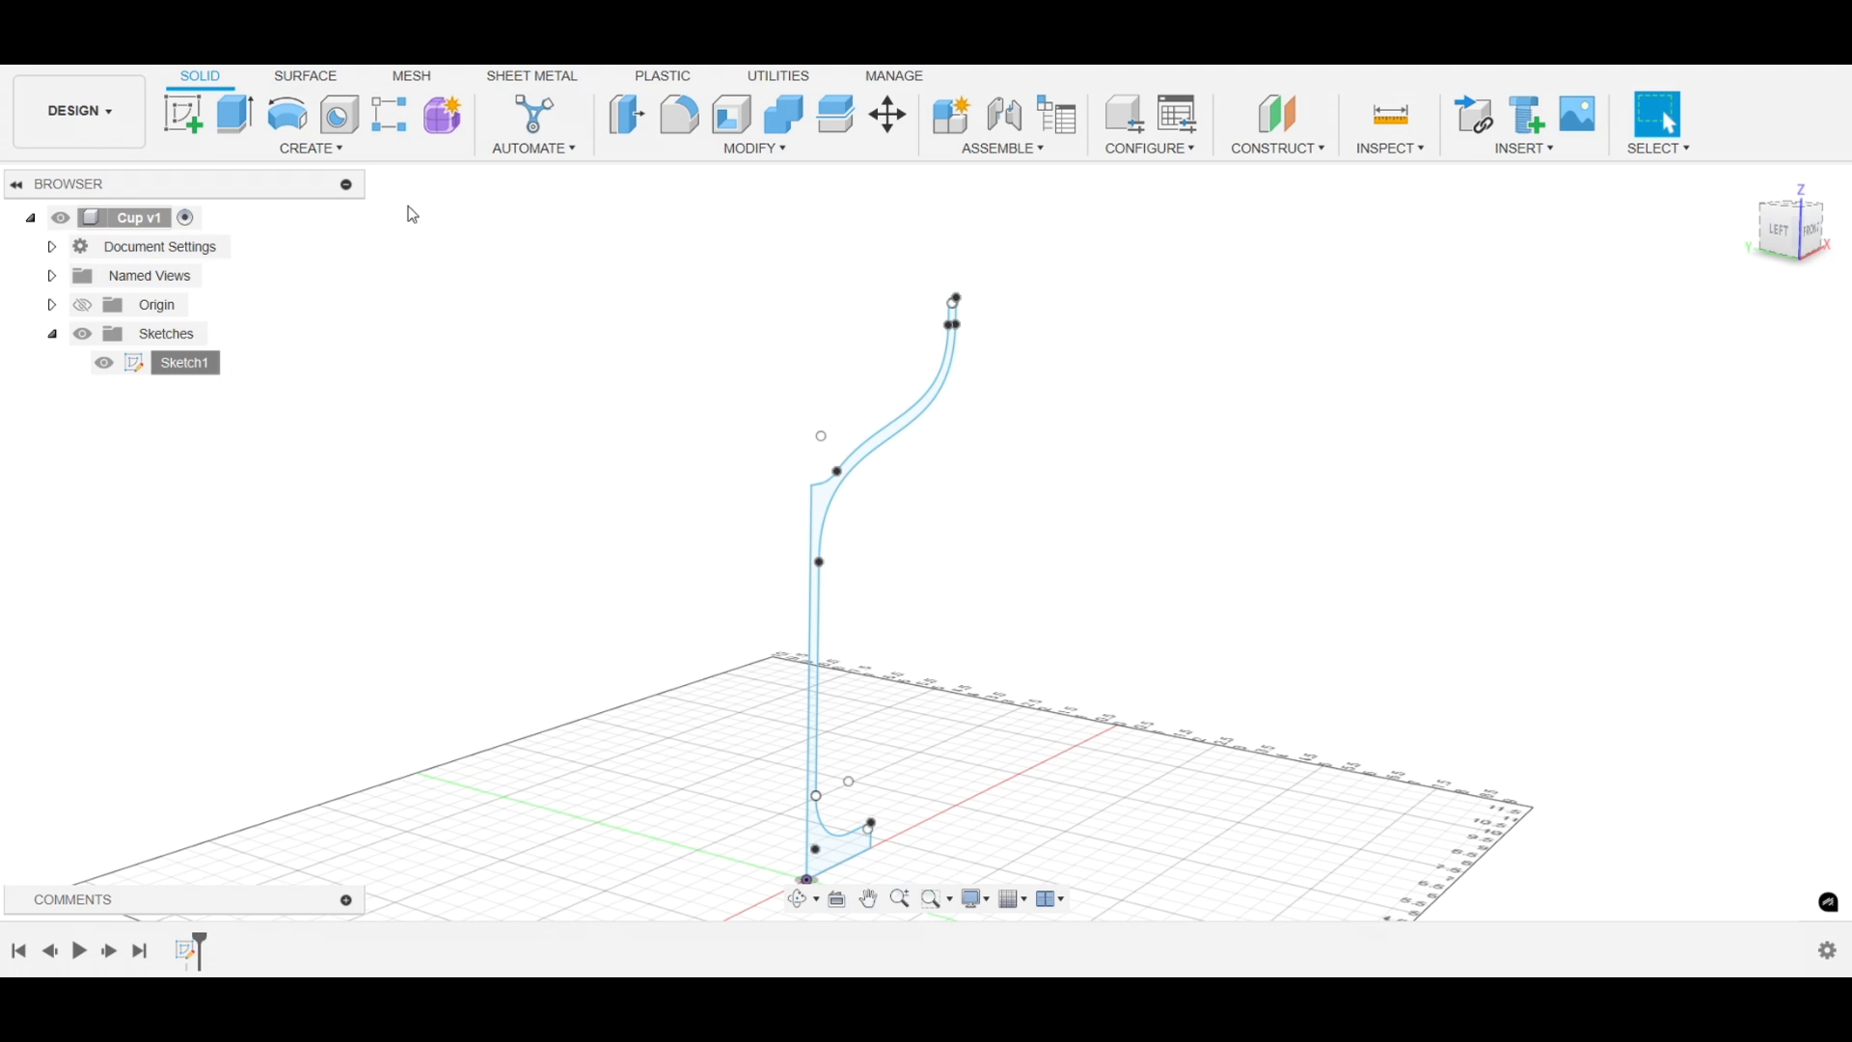
{"action": "left_click", "coordinate": [287, 114]}
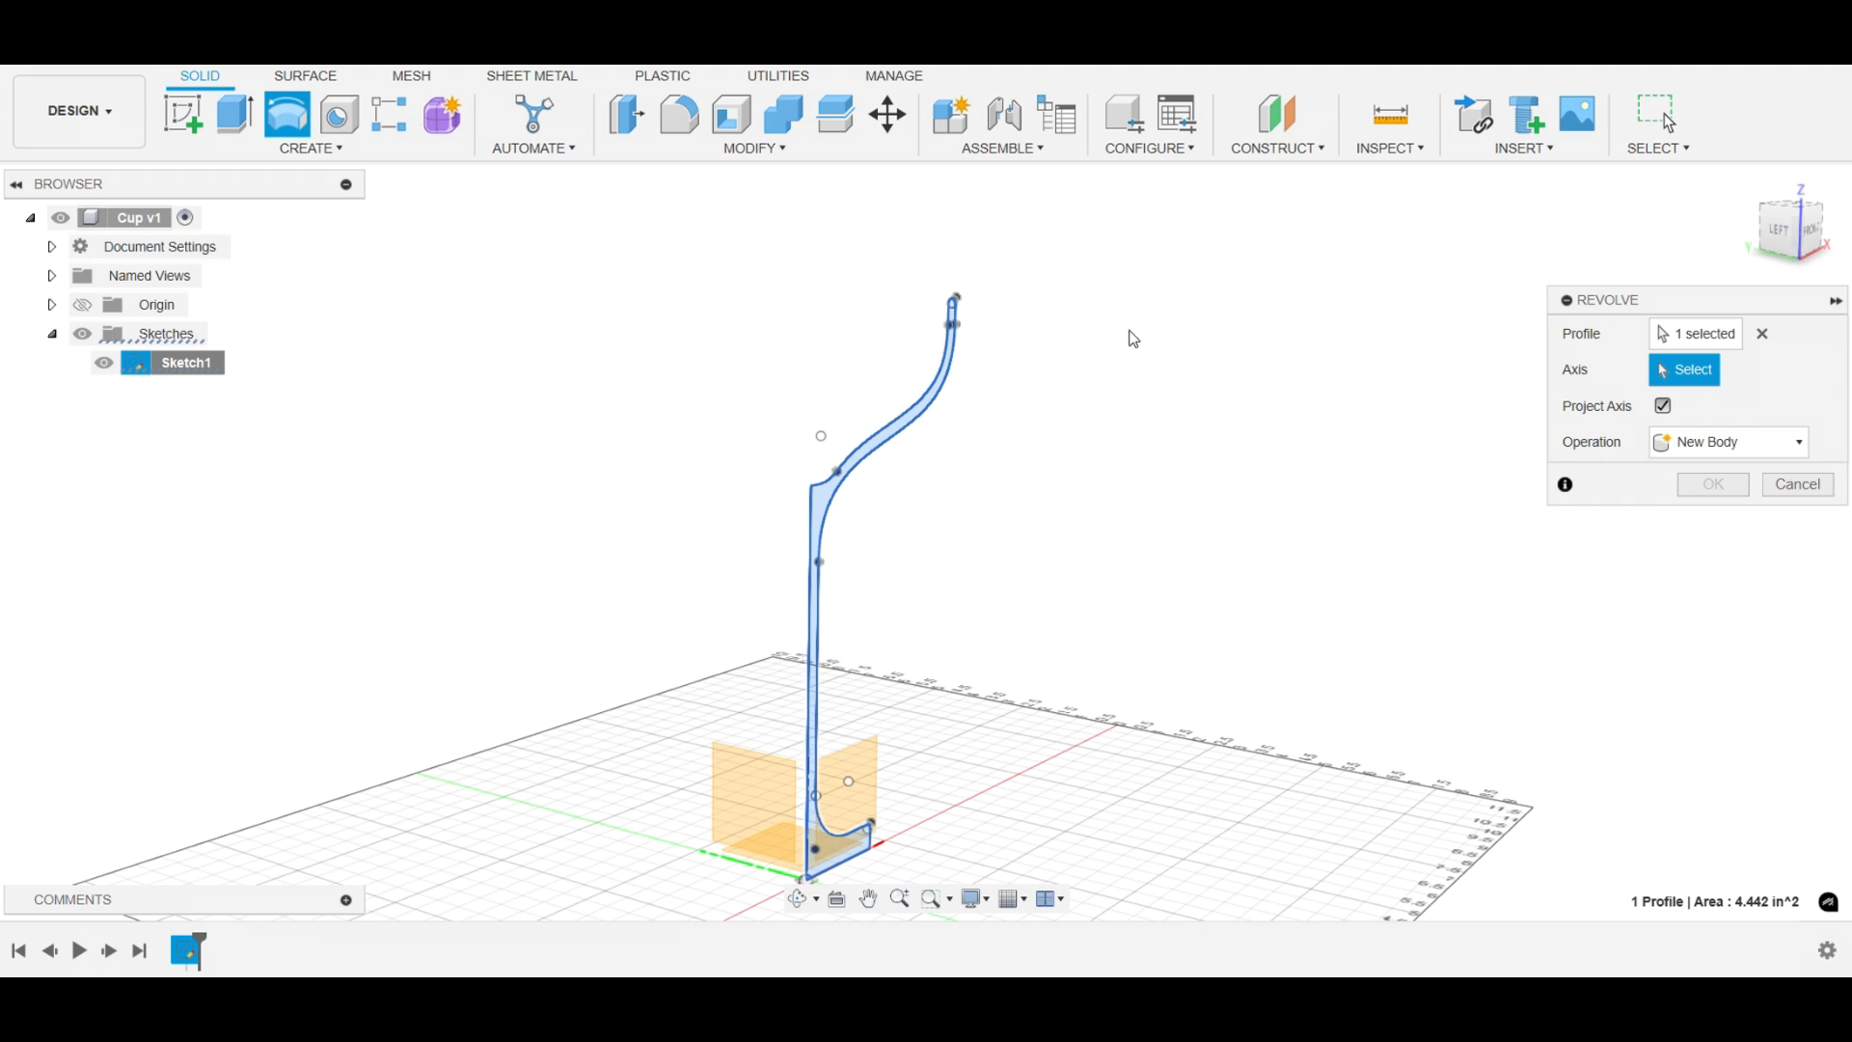
{"action": "left_click", "coordinate": [812, 523]}
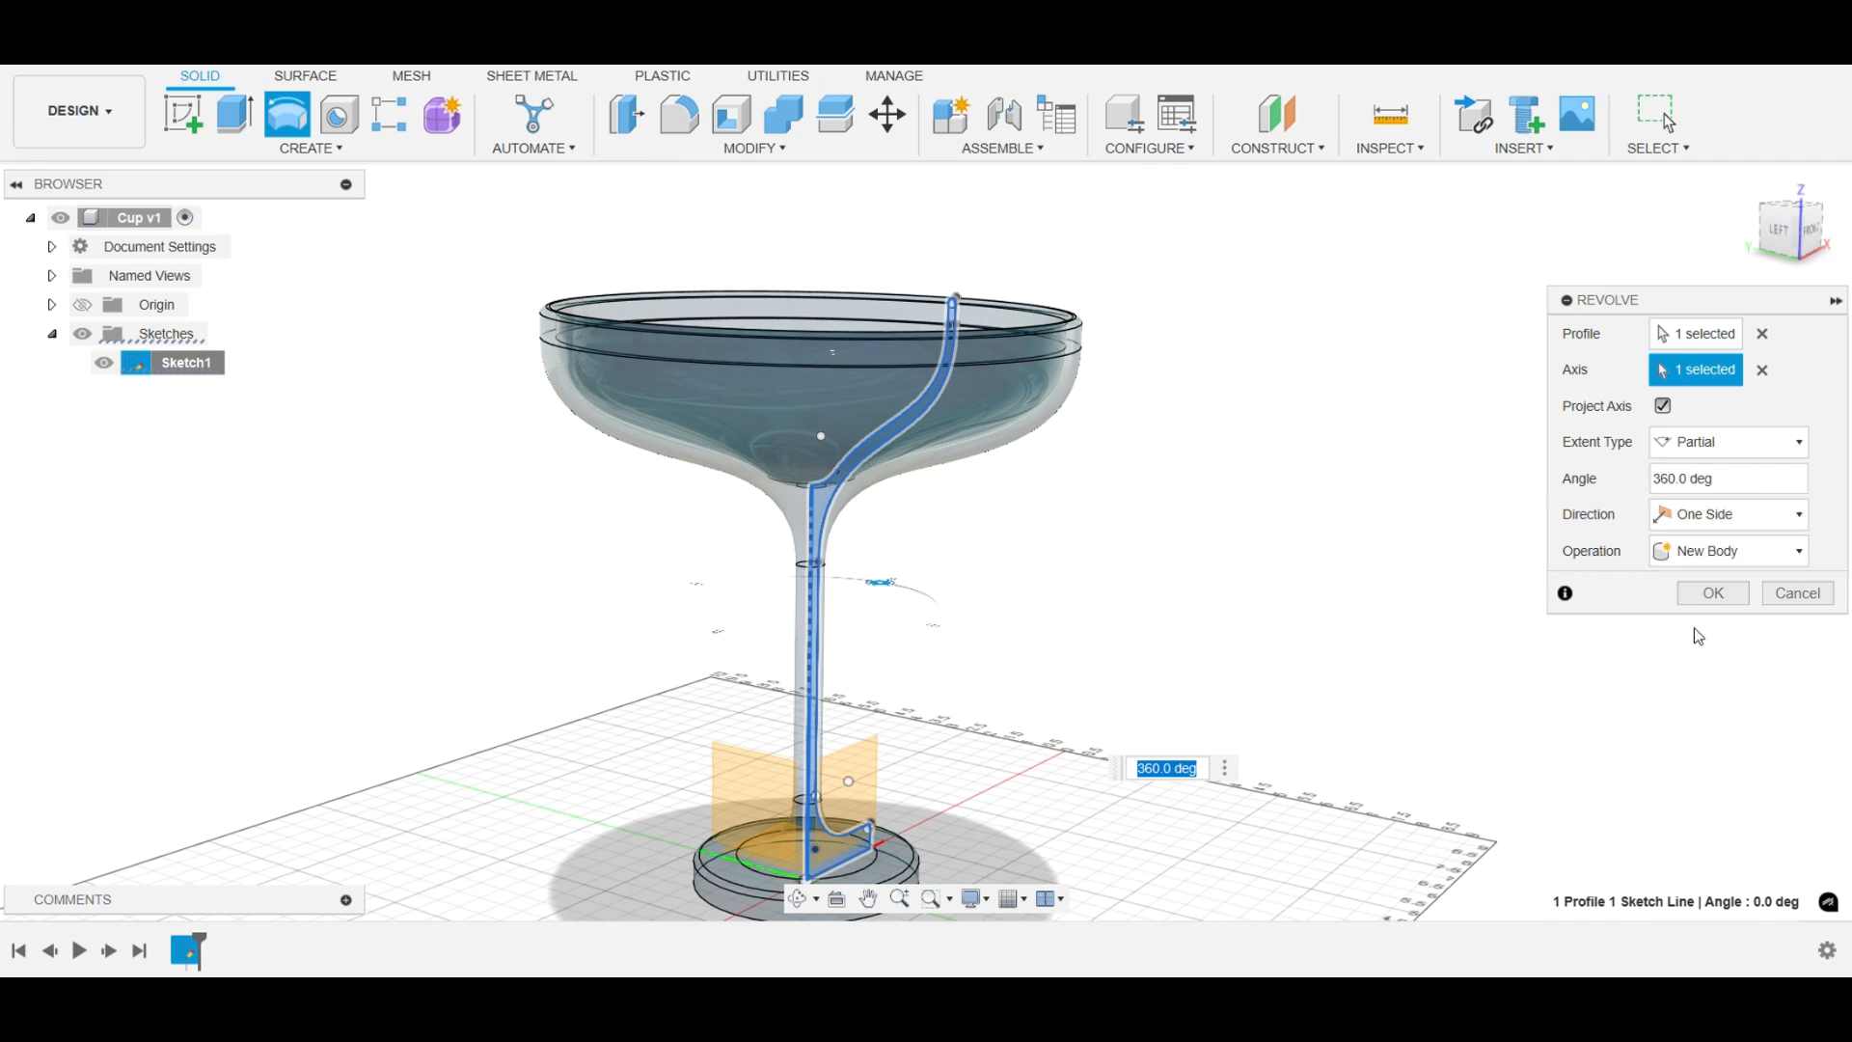
{"action": "left_click", "coordinate": [1728, 598]}
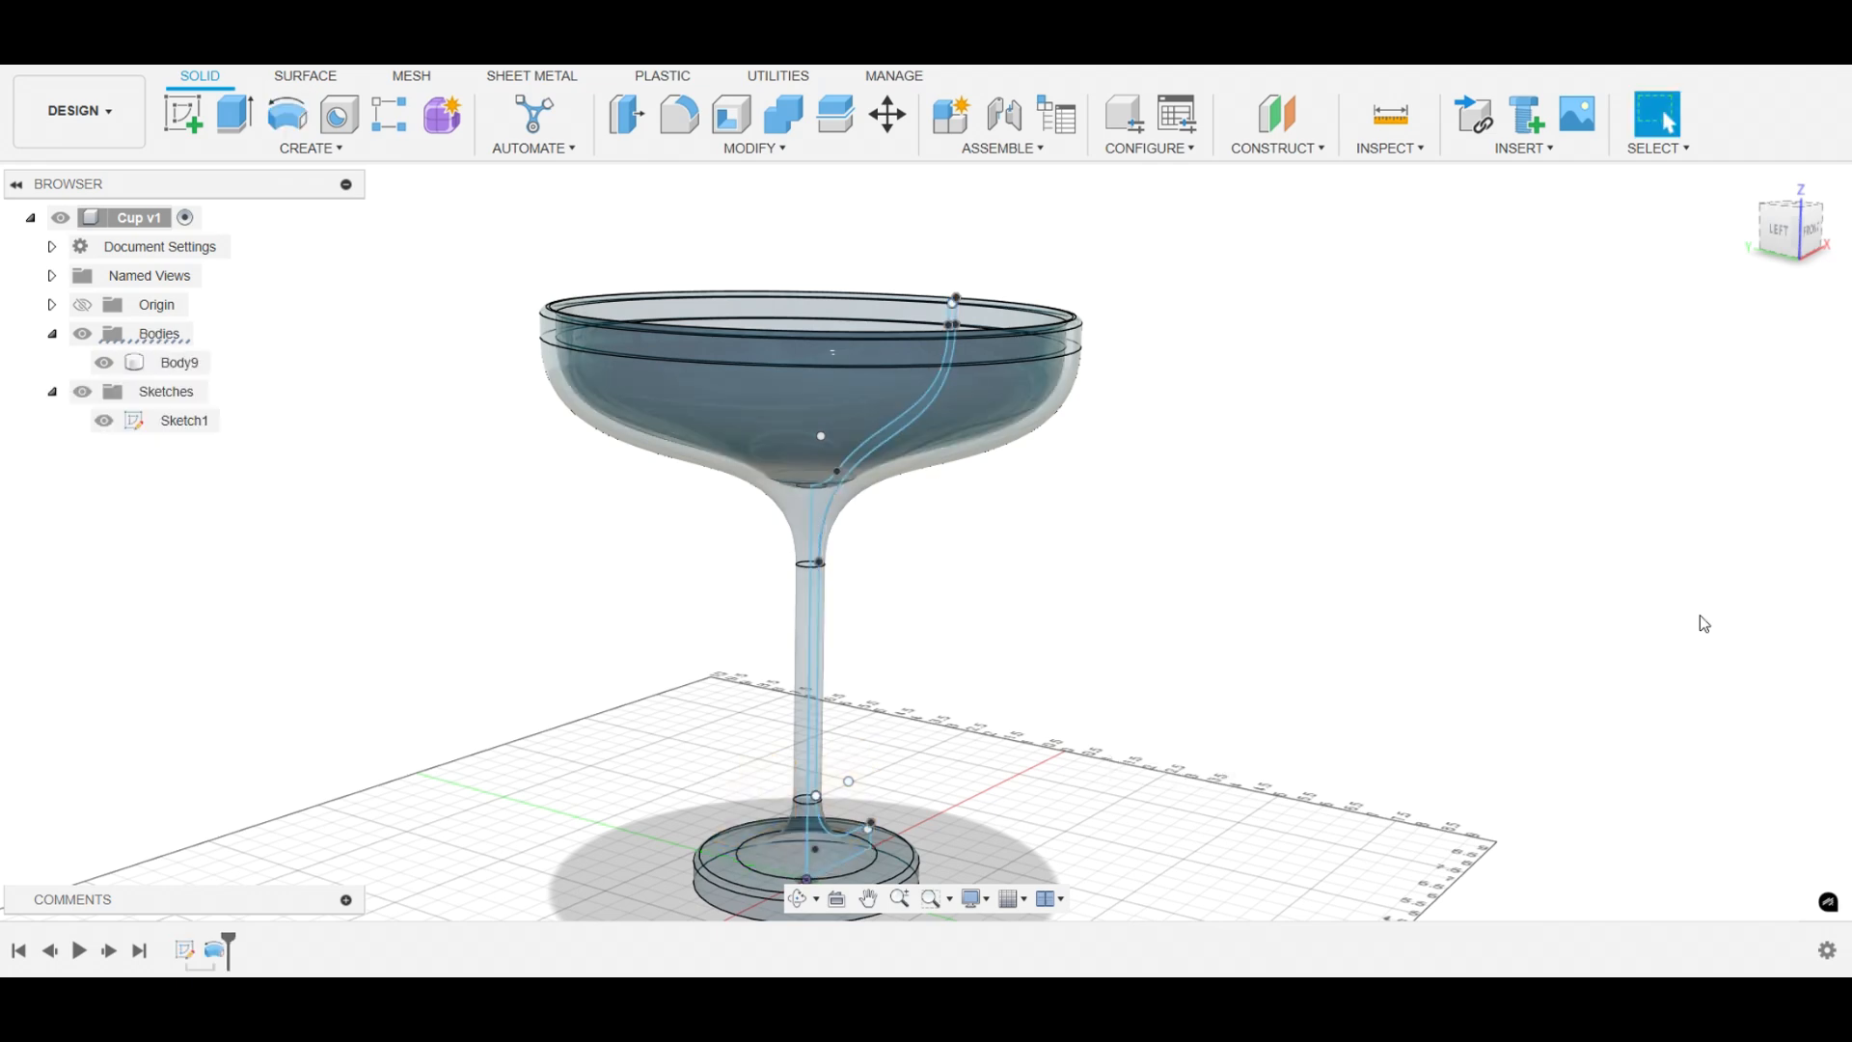
- Hide the profile sketch and apply the Gold - Polished appearance to the whole cup body
{"action": "left_click", "coordinate": [106, 428]}
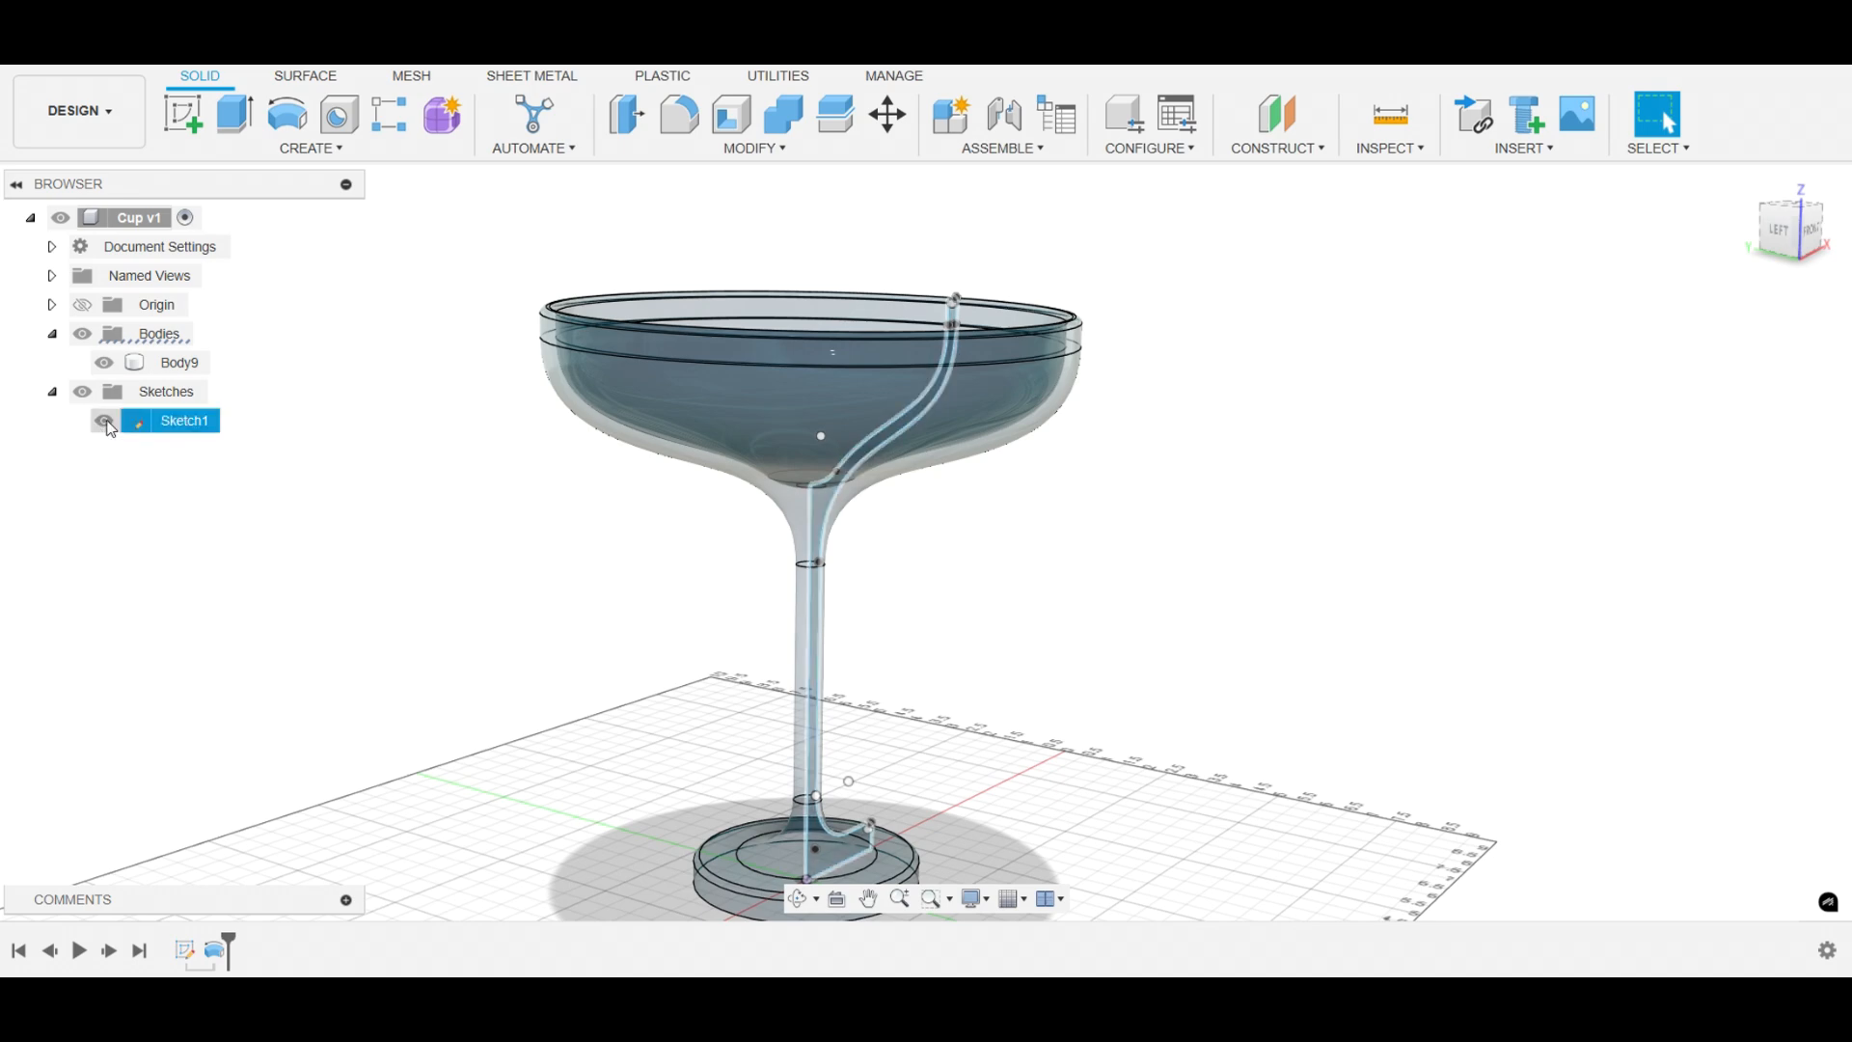
{"action": "left_click", "coordinate": [104, 422]}
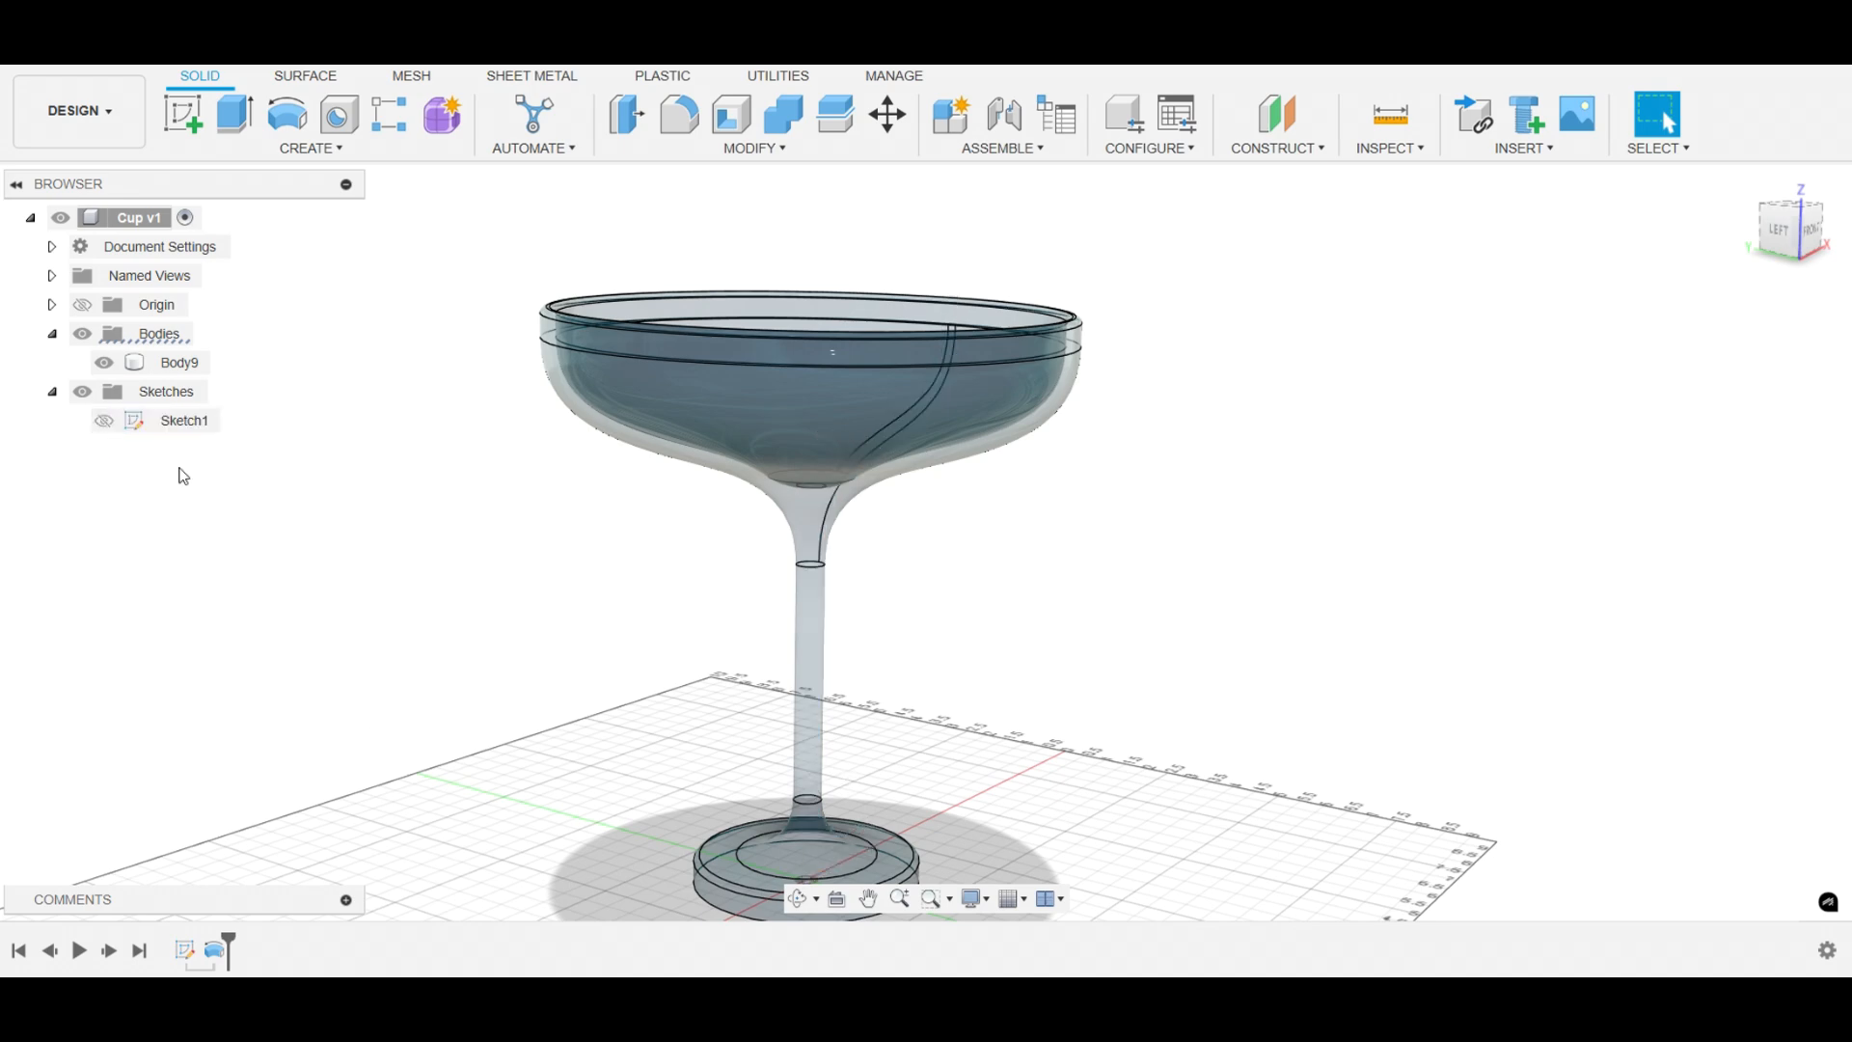
{"action": "right_click", "coordinate": [181, 368]}
{"action": "left_click", "coordinate": [289, 557]}
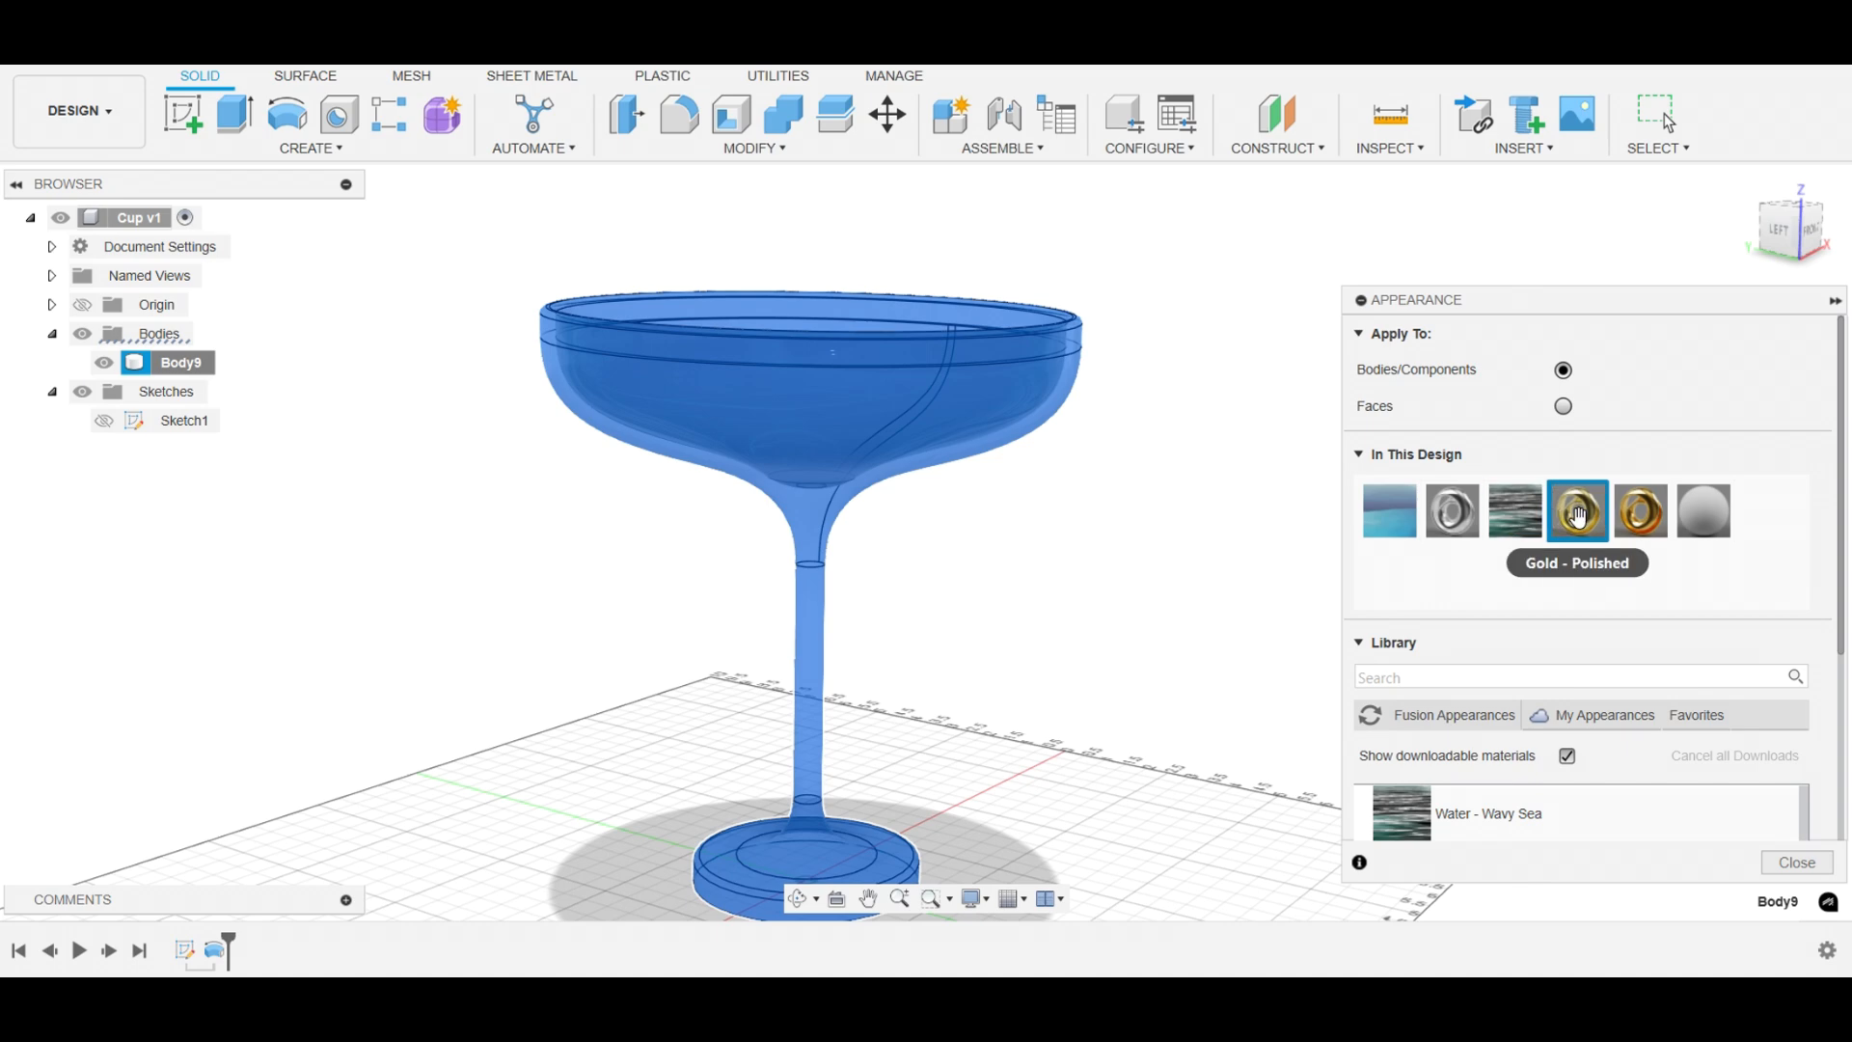
{"action": "left_click_drag", "start_coordinate": [1578, 511], "coordinate": [955, 405]}
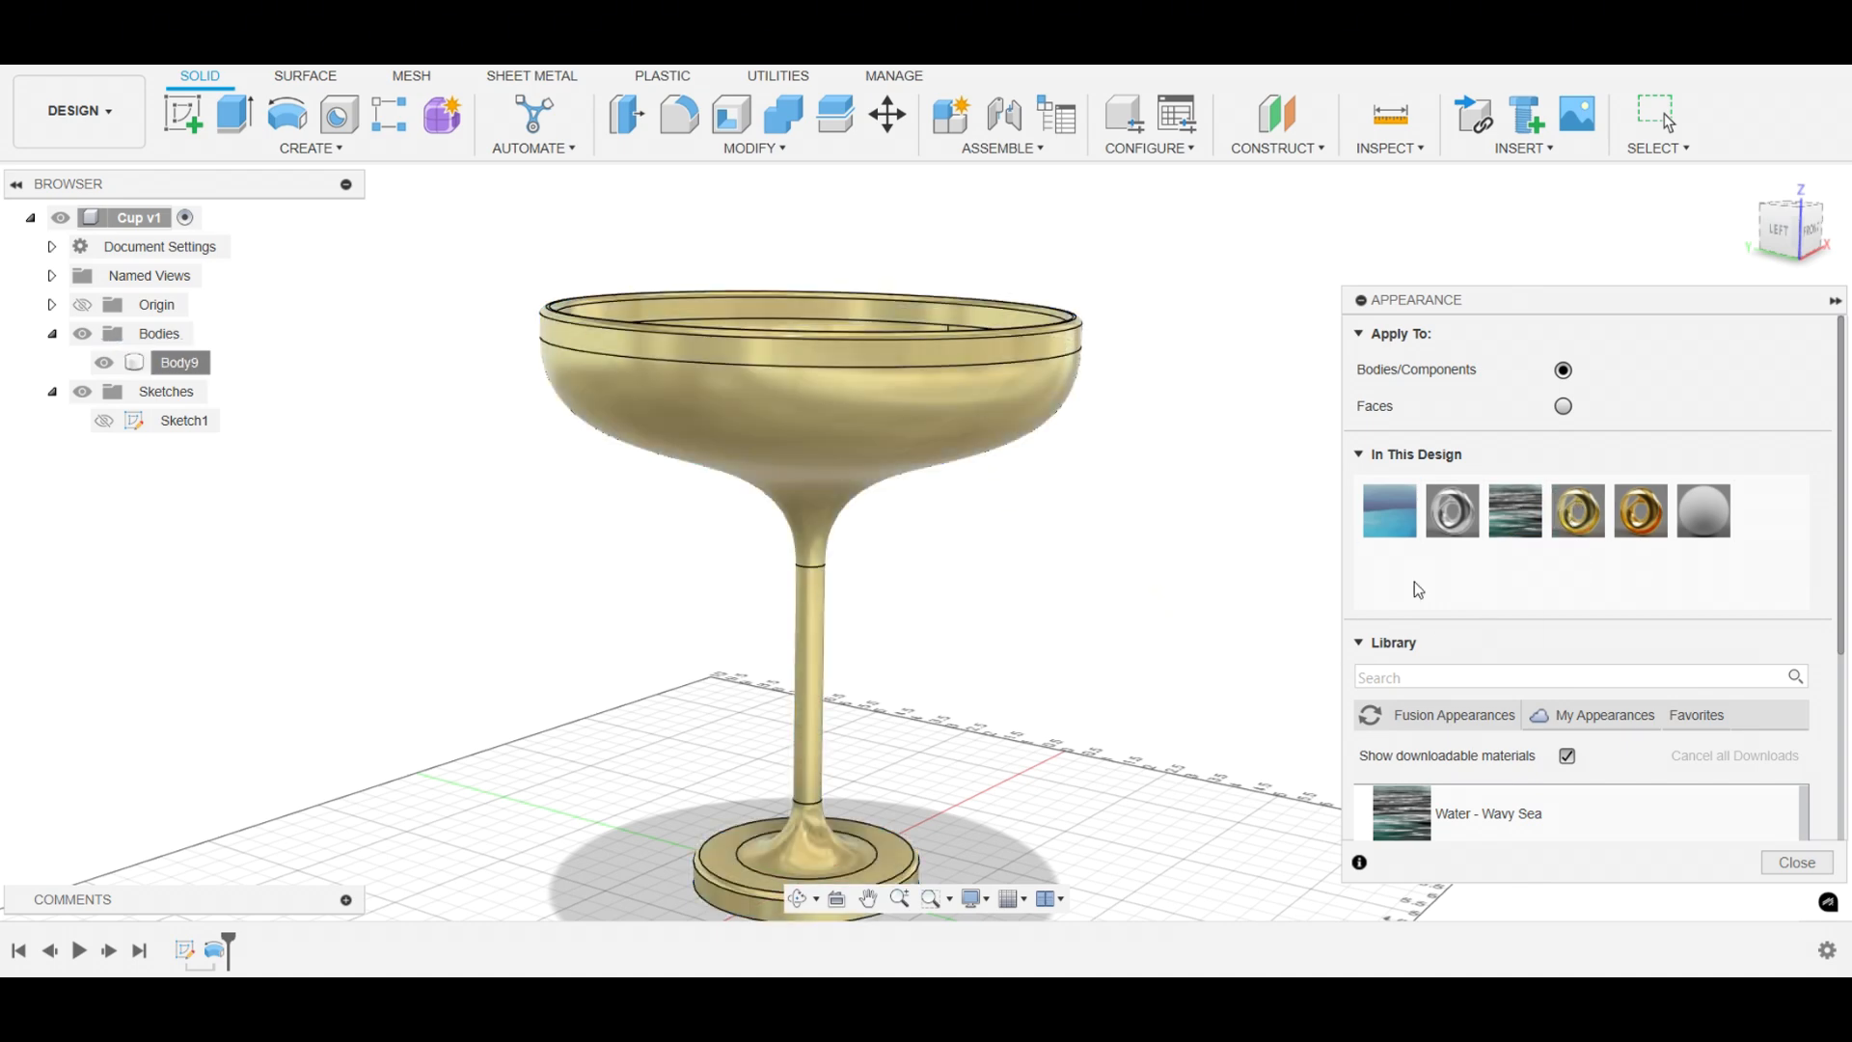
{"action": "left_click", "coordinate": [1796, 862]}
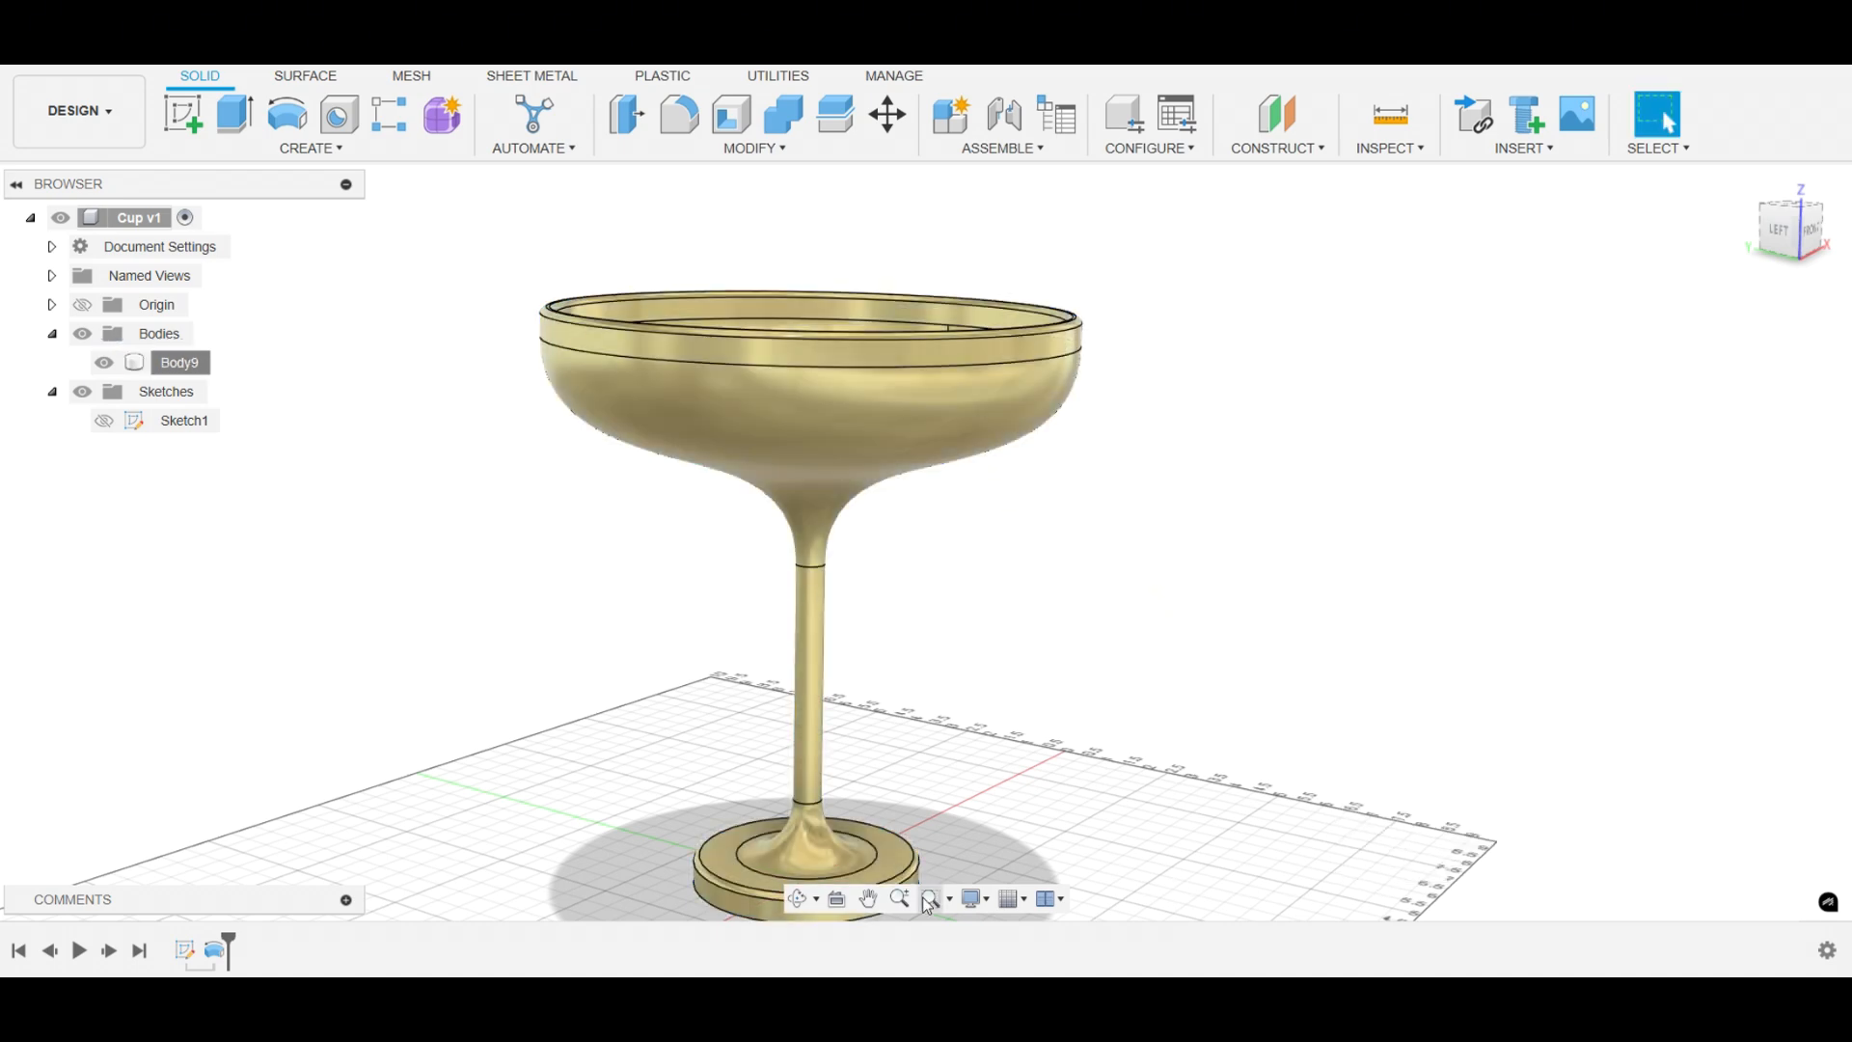
- Create an offset plane -0.5 in from the flat top face of the cup's rim
{"action": "left_click", "coordinate": [797, 898]}
{"action": "left_click_drag", "start_coordinate": [783, 666], "coordinate": [809, 628]}
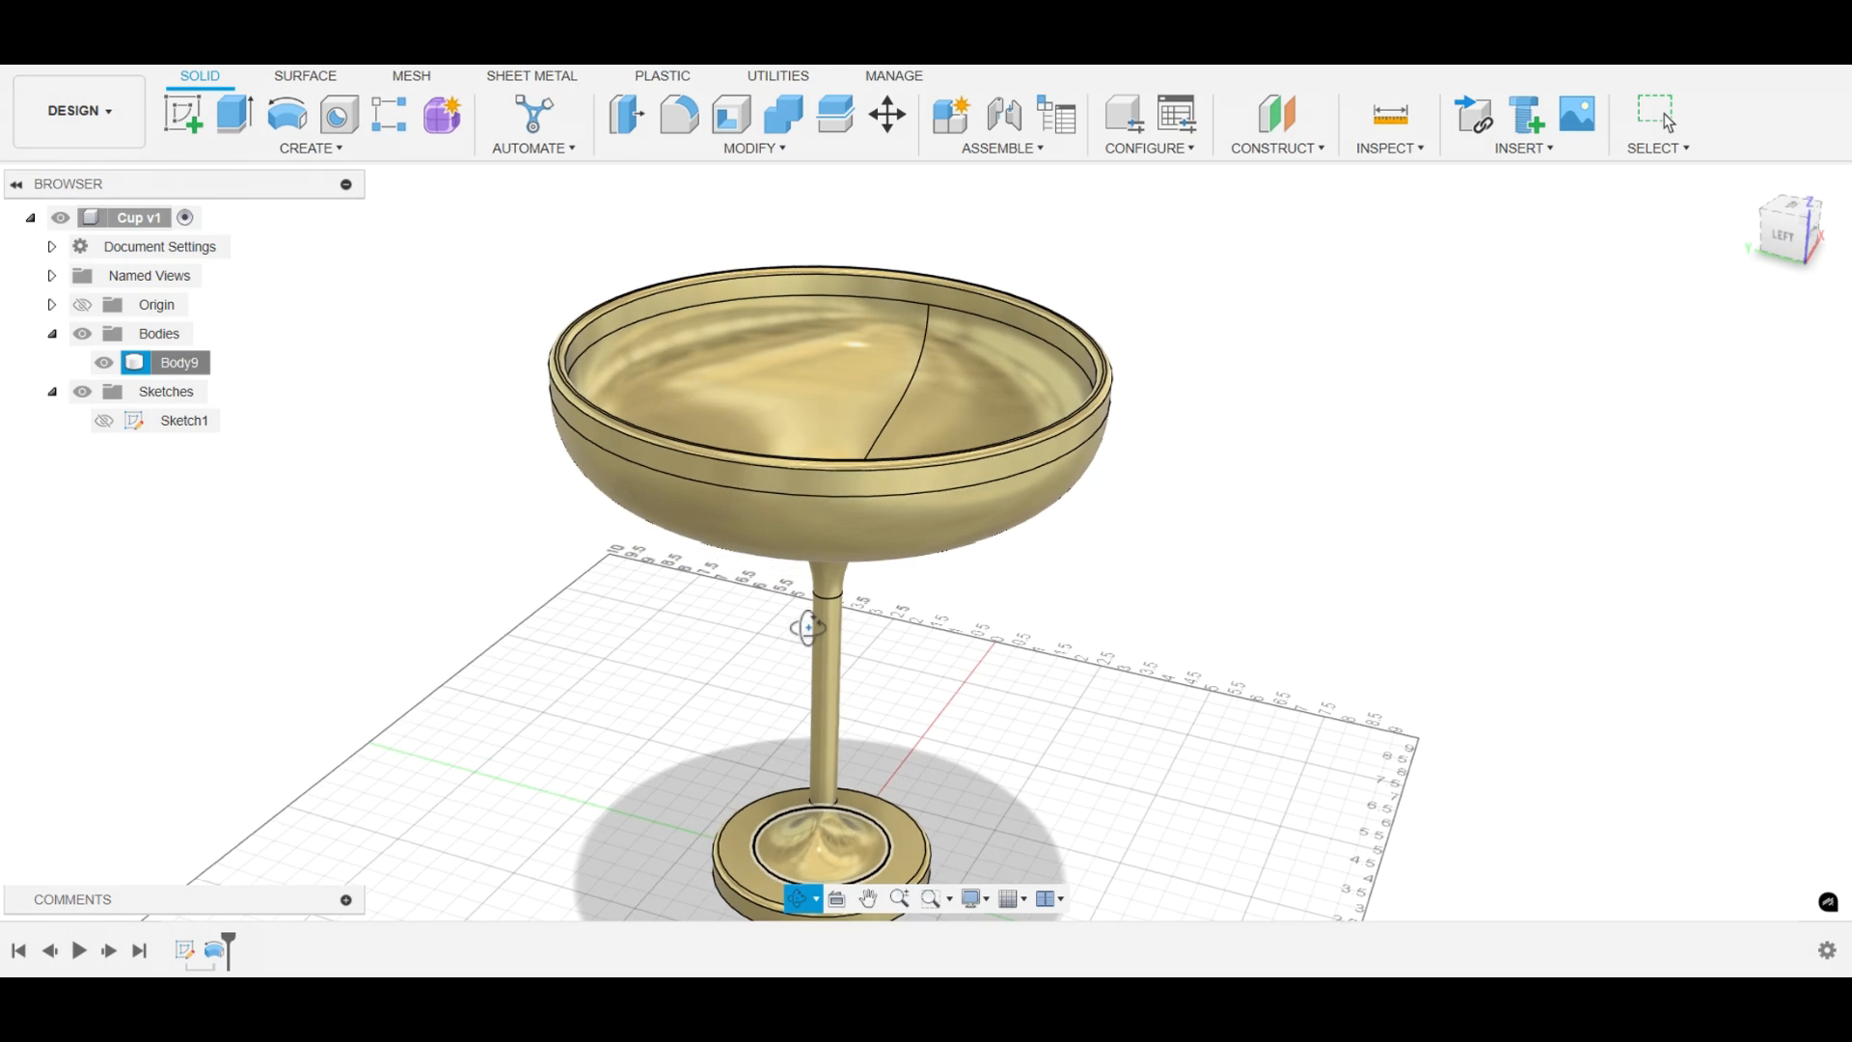
{"action": "key", "text": "Escape"}
{"action": "scroll", "coordinate": [999, 426], "scroll_direction": "up", "scroll_amount": 5}
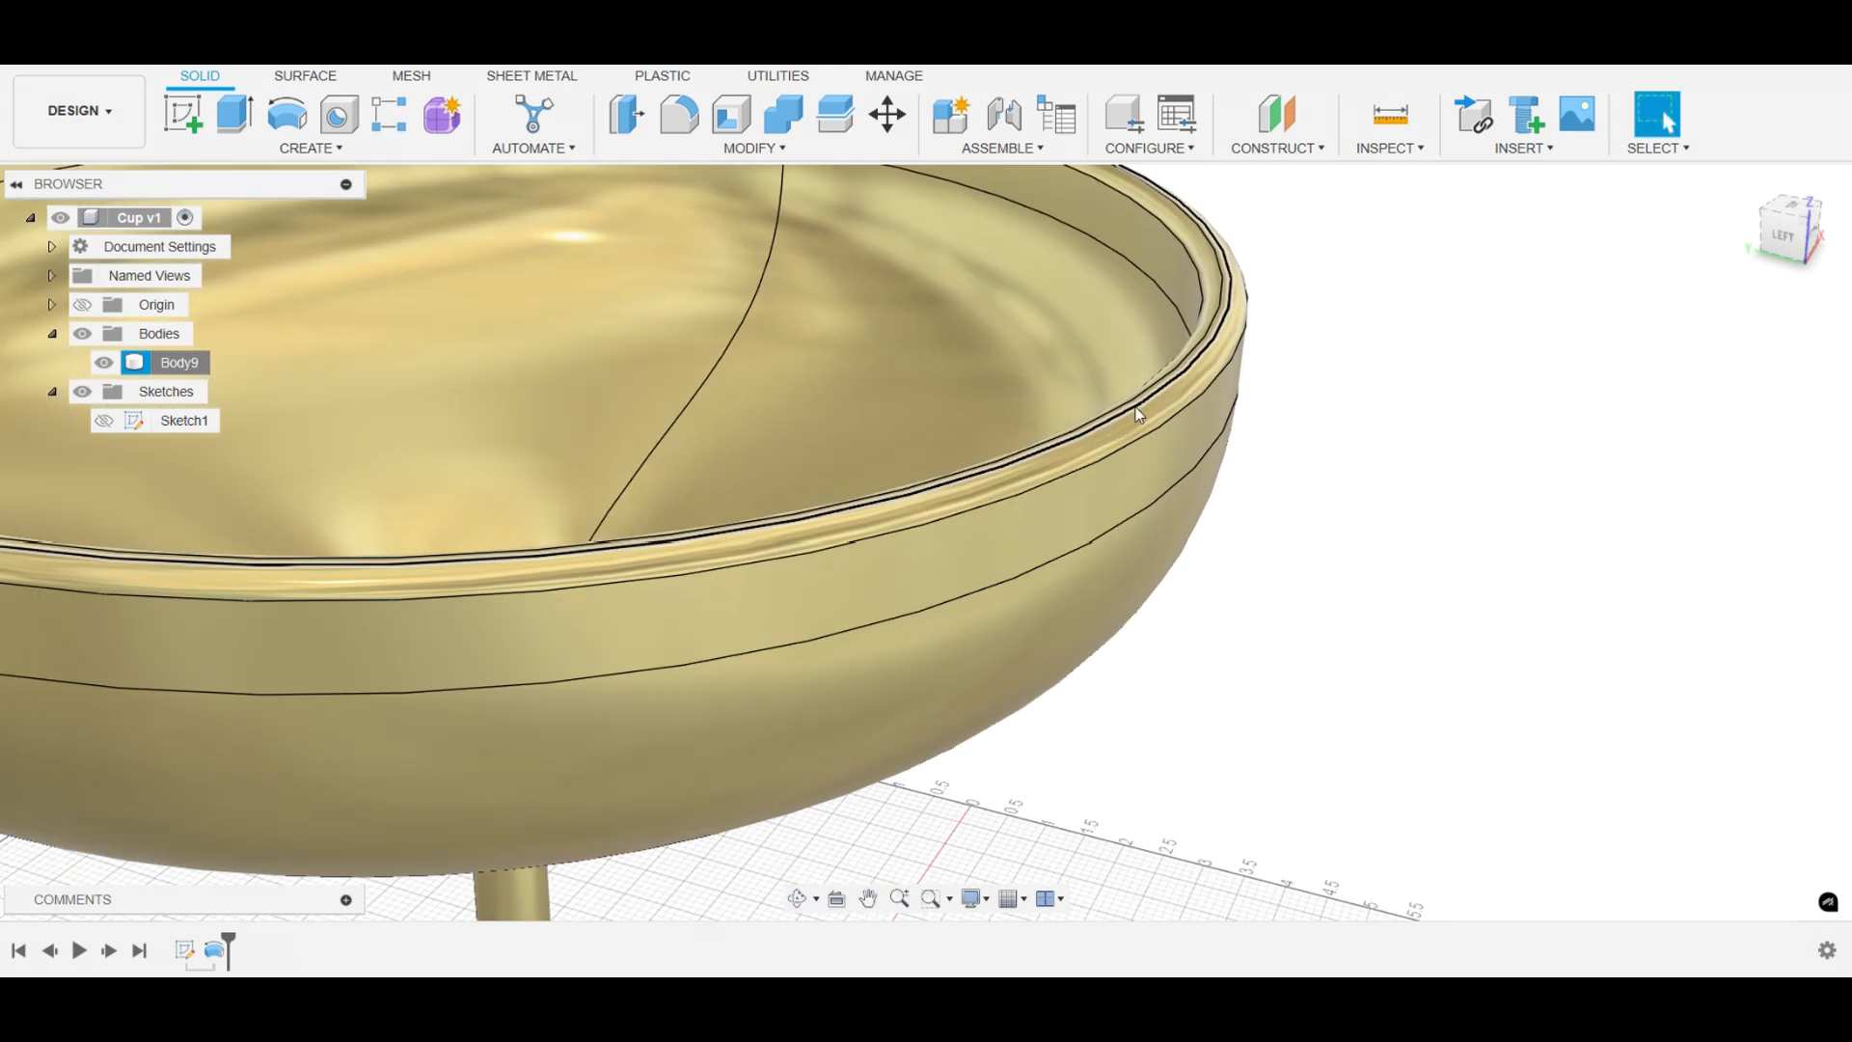
{"action": "scroll", "coordinate": [1273, 212], "scroll_direction": "up", "scroll_amount": 3}
{"action": "left_click", "coordinate": [1201, 326]}
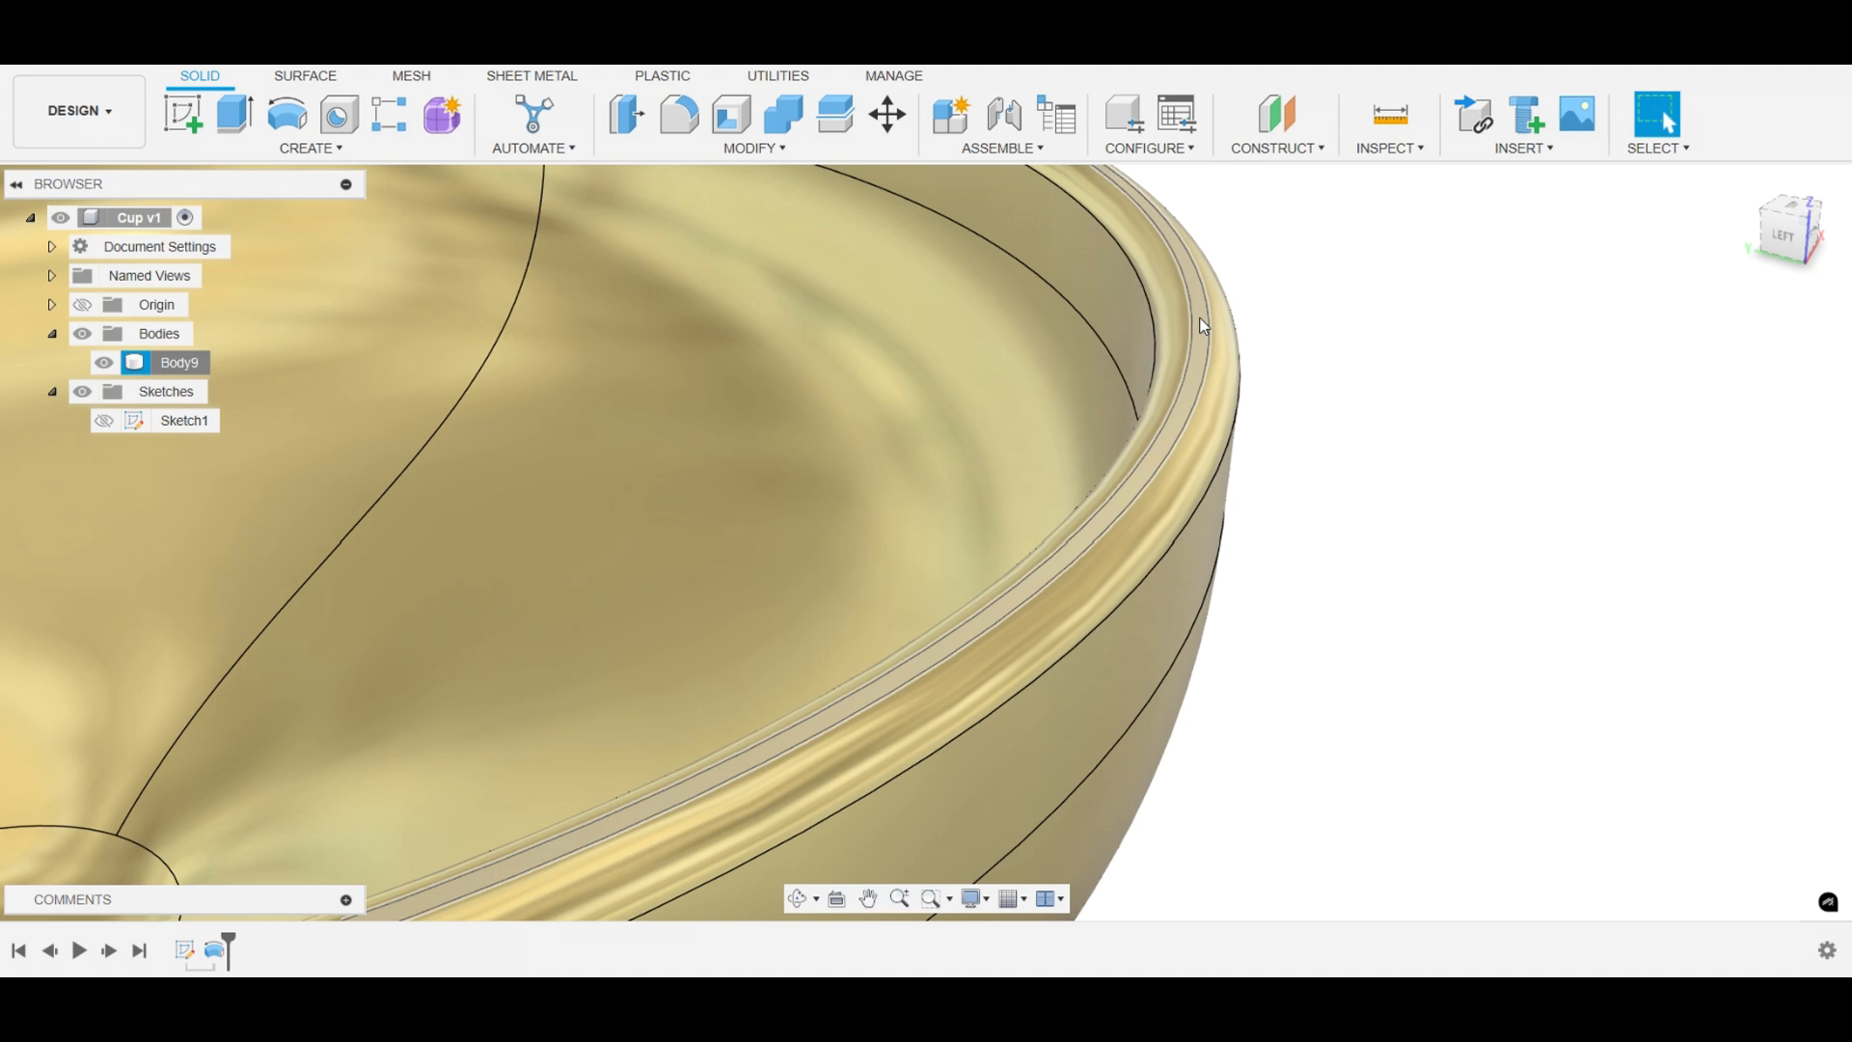
{"action": "left_click", "coordinate": [1201, 326]}
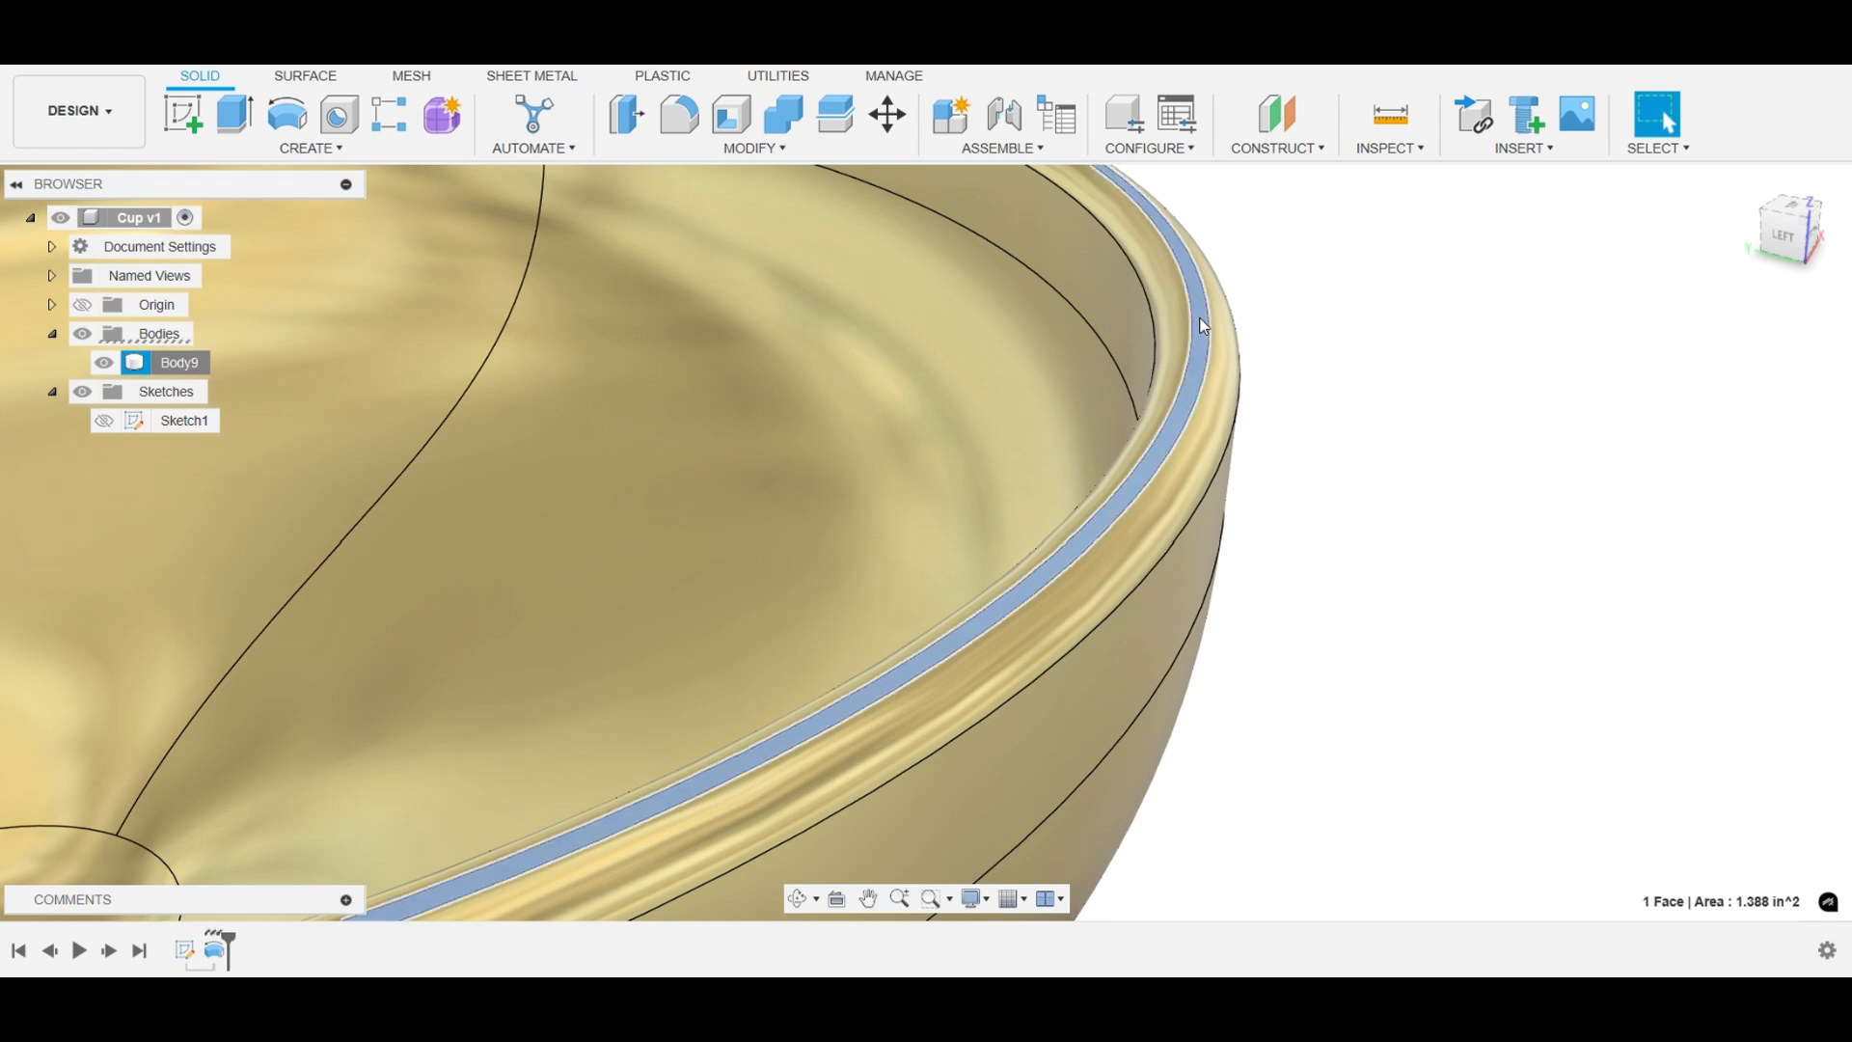
{"action": "right_click", "coordinate": [1201, 326]}
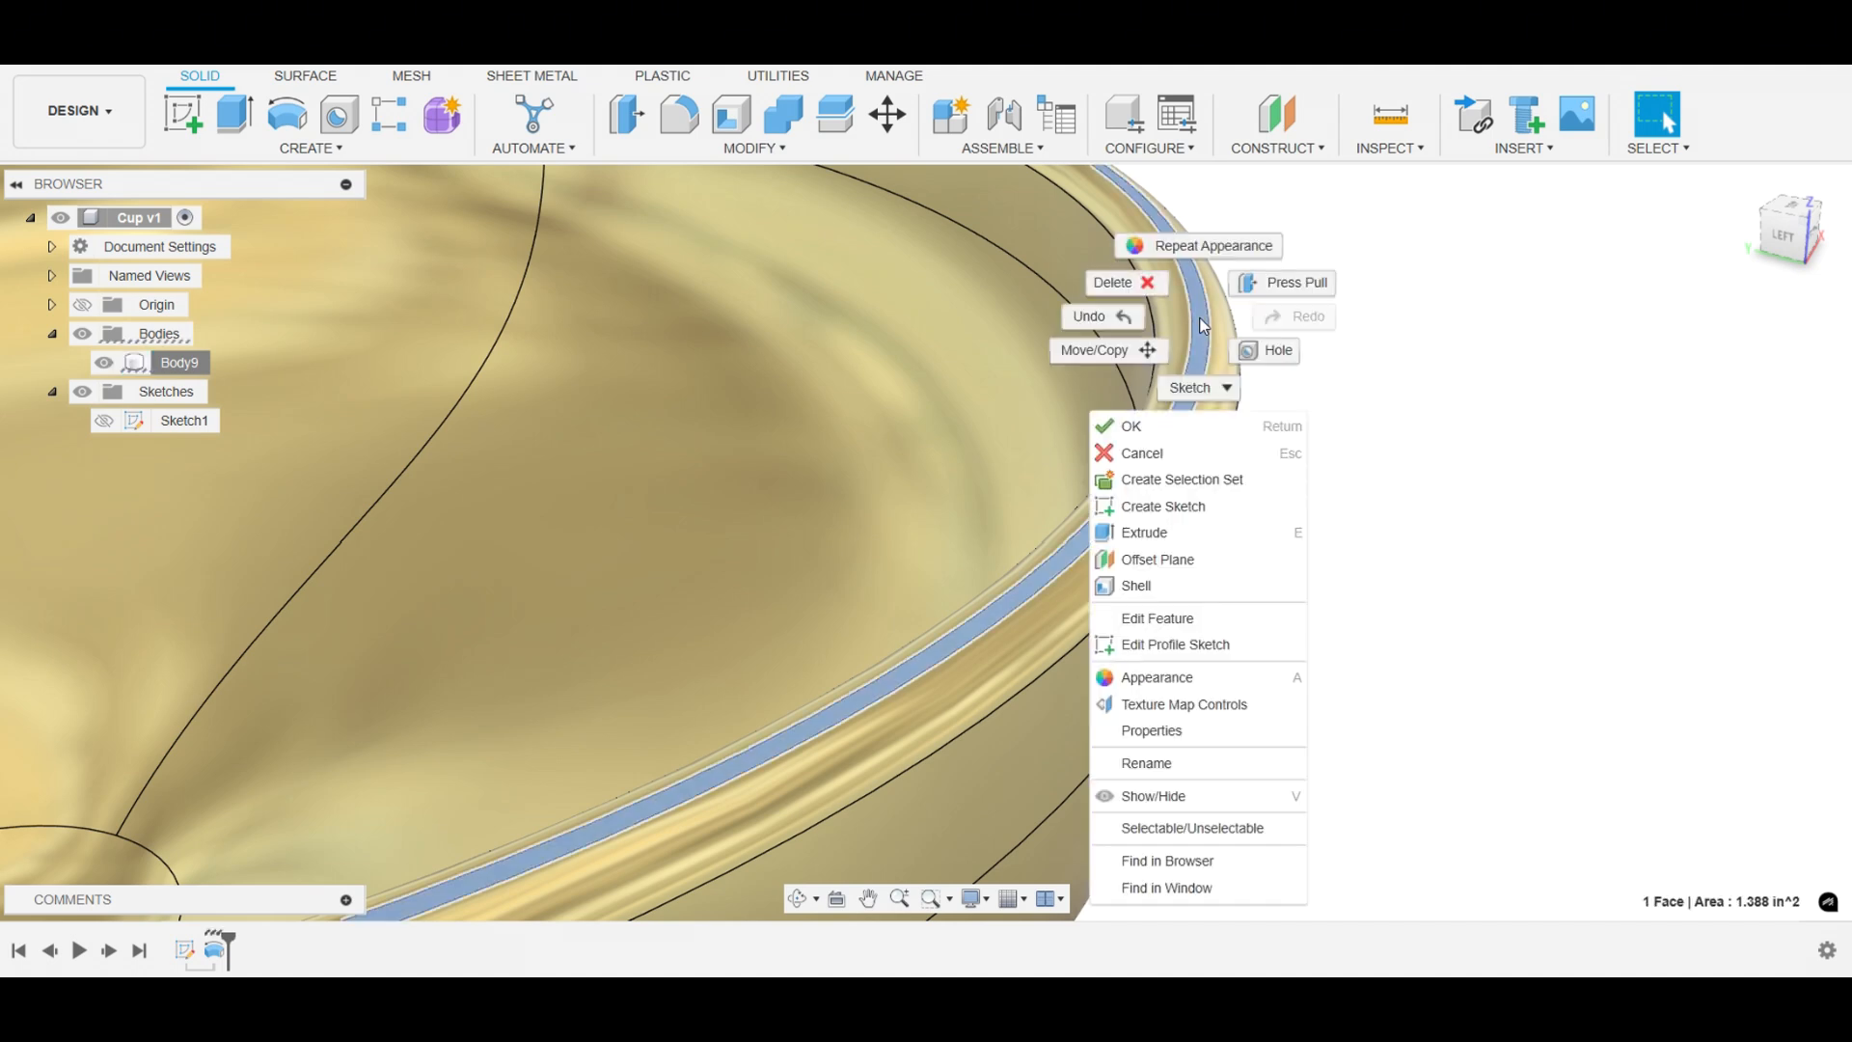
{"action": "left_click", "coordinate": [1172, 565]}
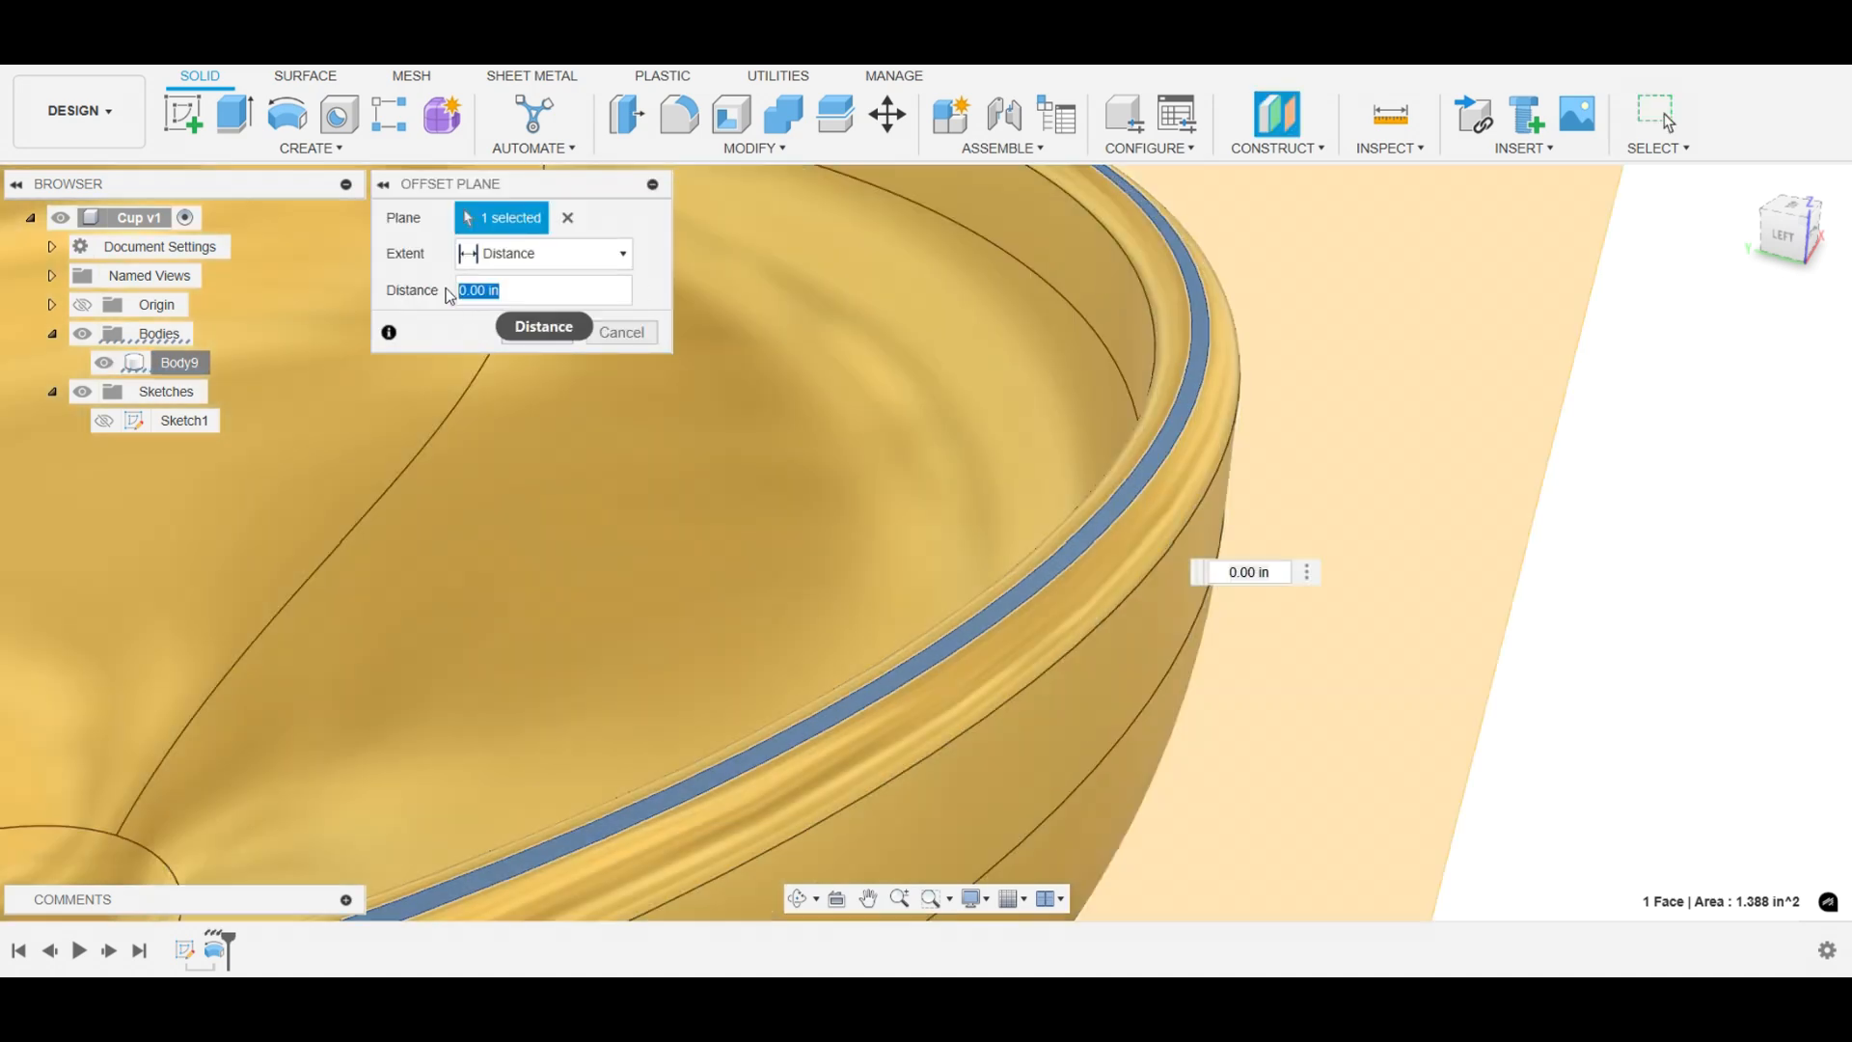
{"action": "type", "text": "-.5"}
{"action": "key", "text": "Return"}
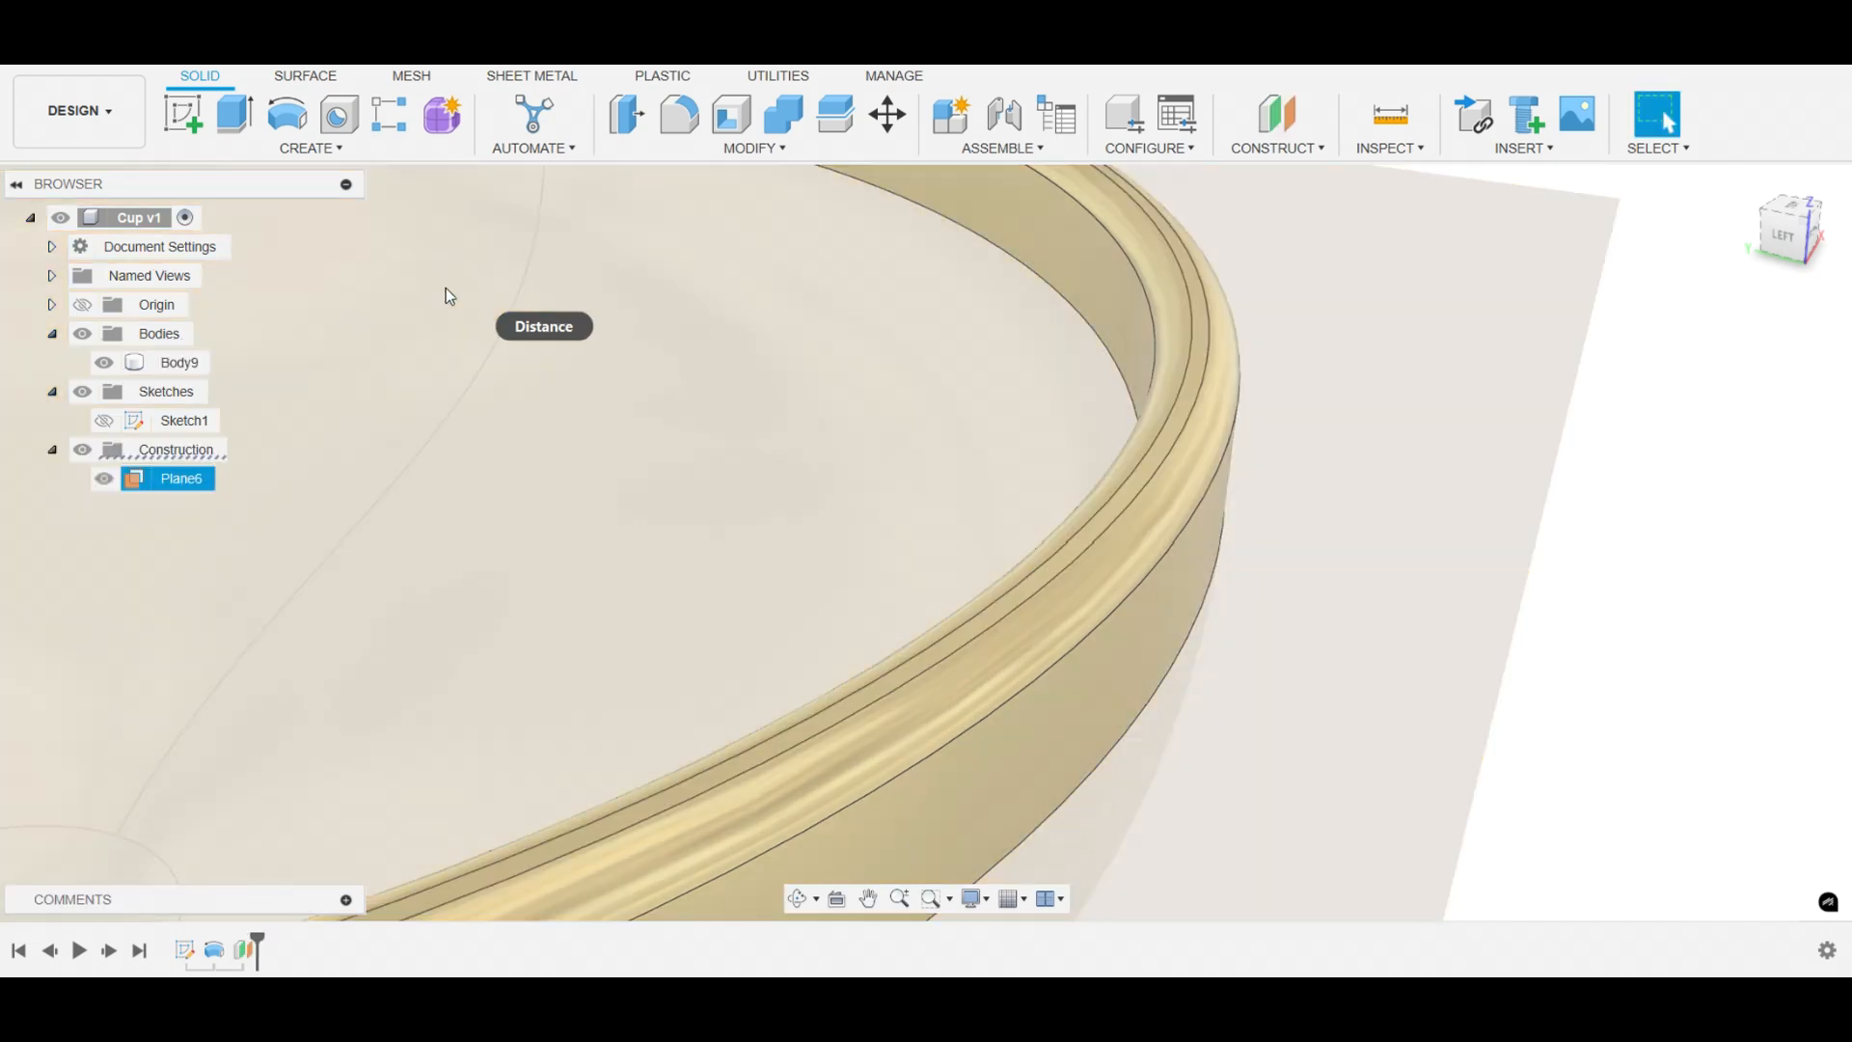
- Start a Boundary Fill with the offset plane and the cup body as its tools
{"action": "left_click", "coordinate": [622, 813]}
{"action": "left_click", "coordinate": [797, 898]}
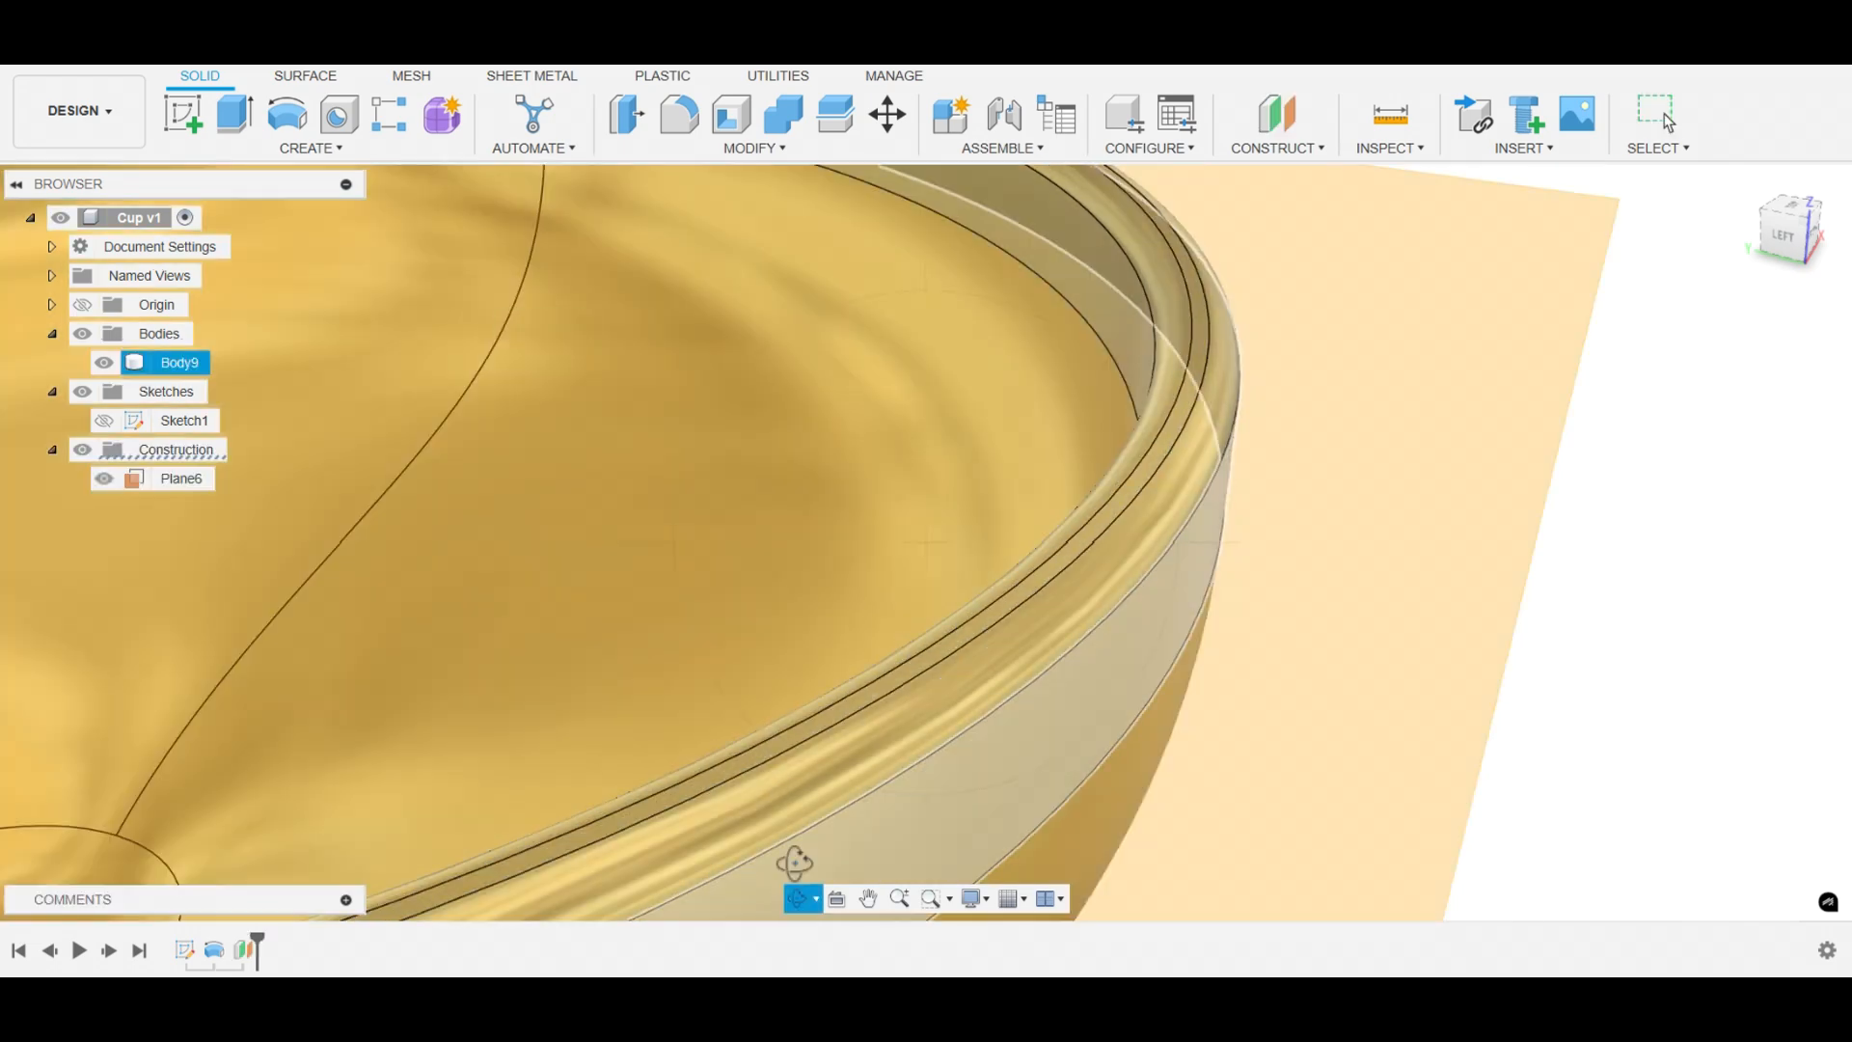
{"action": "mouse_move", "coordinate": [793, 645]}
{"action": "left_mouse_down"}
{"action": "mouse_move", "coordinate": [781, 575]}
{"action": "mouse_move", "coordinate": [781, 616]}
{"action": "left_mouse_up"}
{"action": "scroll", "coordinate": [779, 612], "scroll_direction": "down", "scroll_amount": 4}
{"action": "left_click_drag", "start_coordinate": [887, 706], "coordinate": [830, 681]}
{"action": "scroll", "coordinate": [498, 669], "scroll_direction": "up", "scroll_amount": 3}
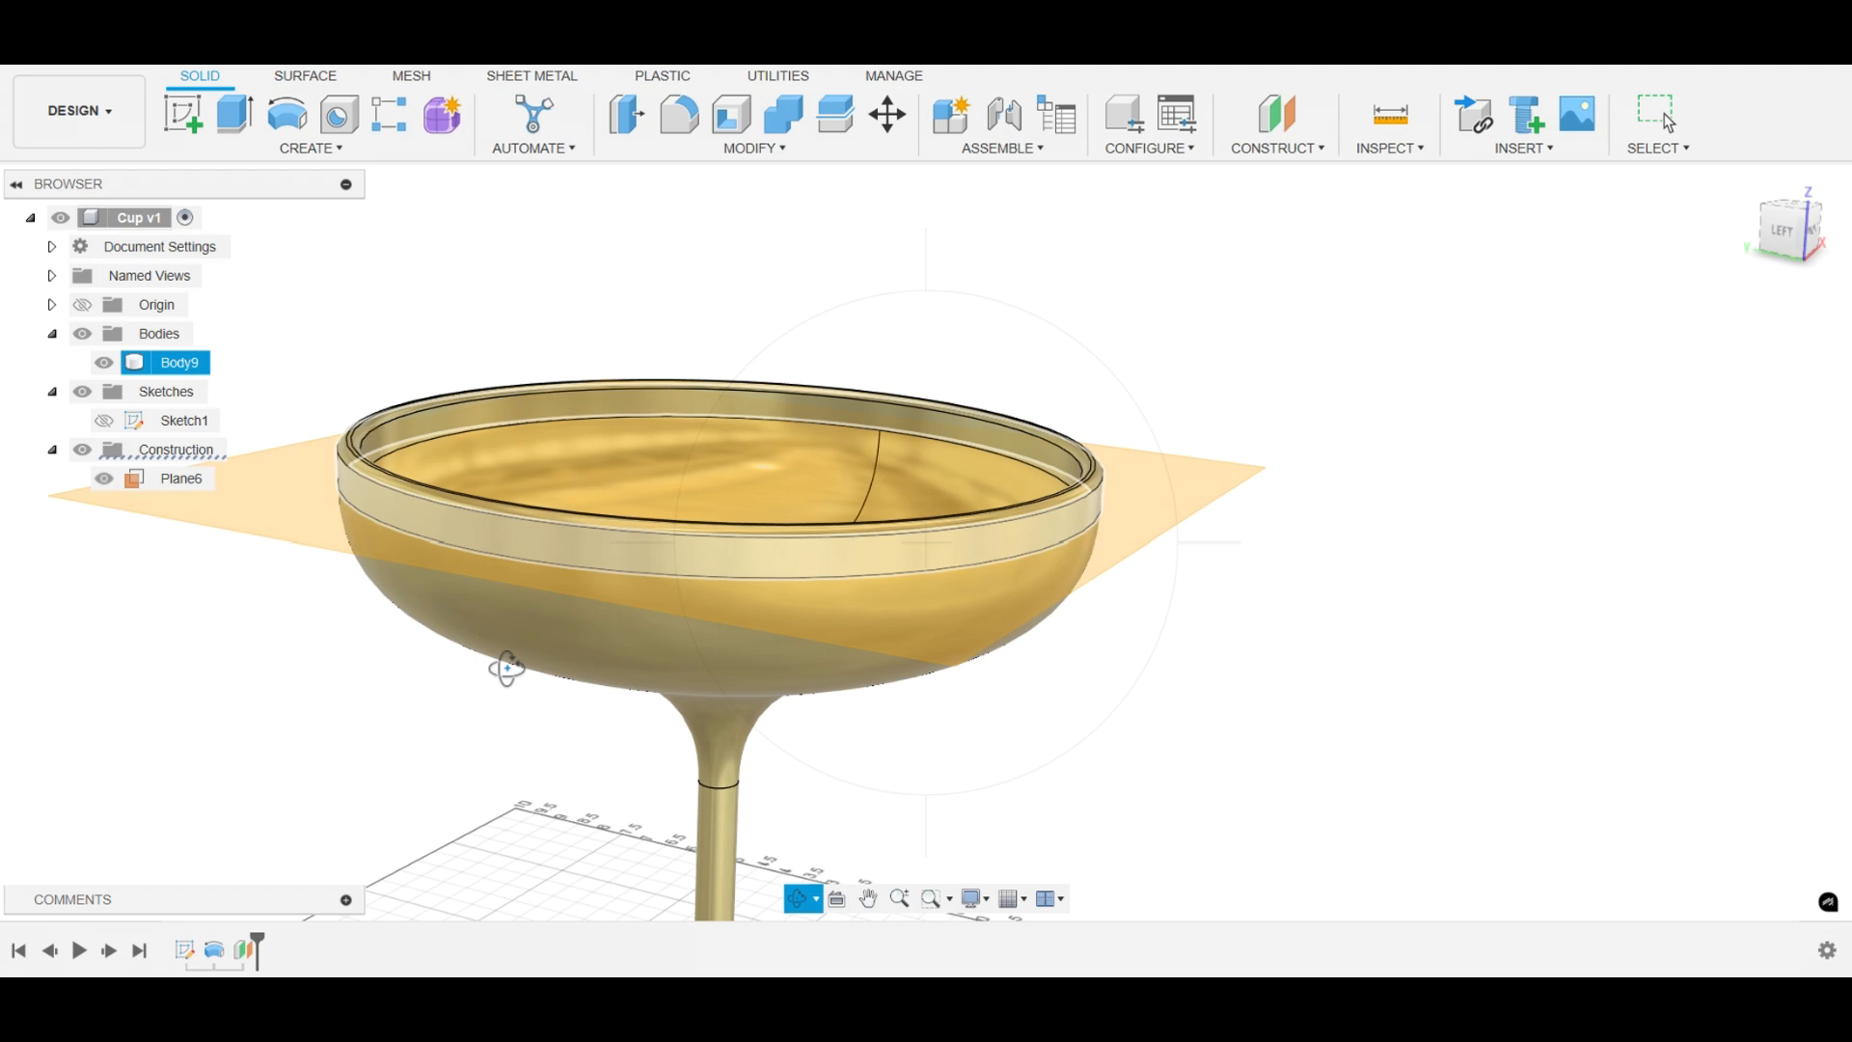
{"action": "key", "text": "Escape"}
{"action": "left_click", "coordinate": [758, 466]}
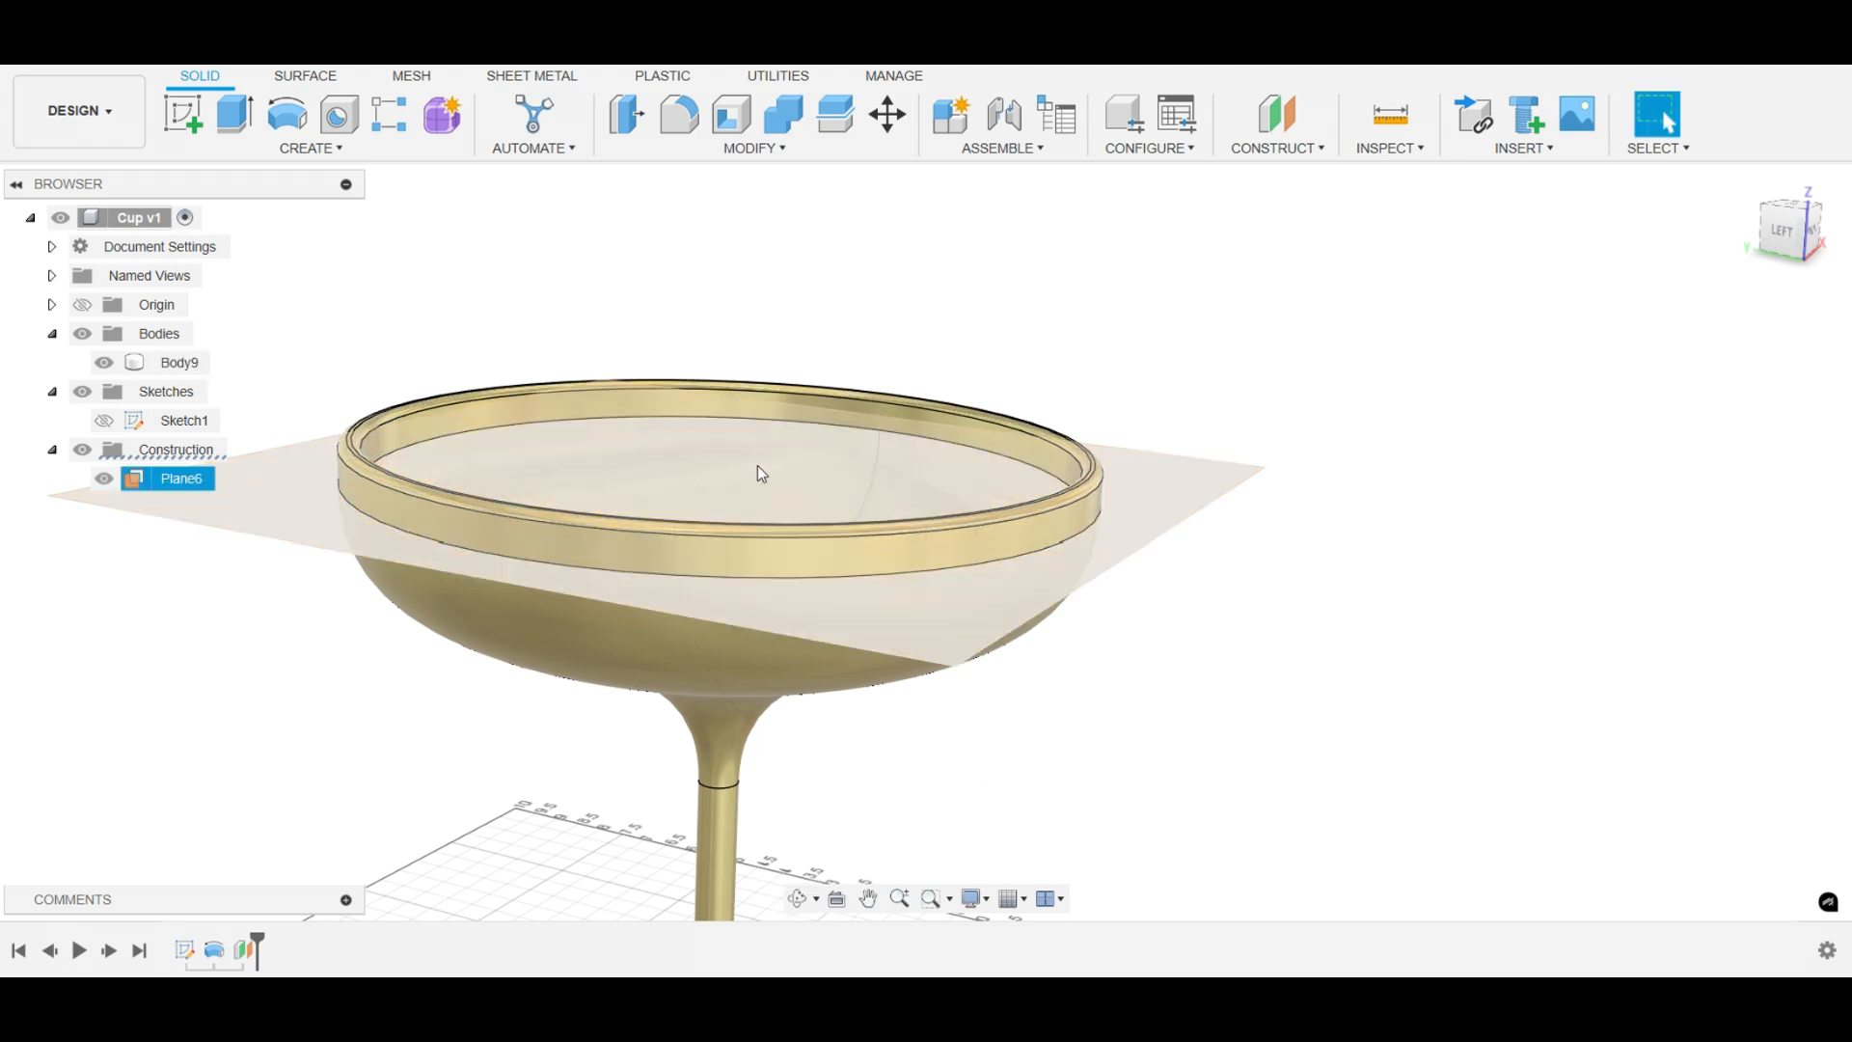
{"action": "left_click", "coordinate": [326, 148]}
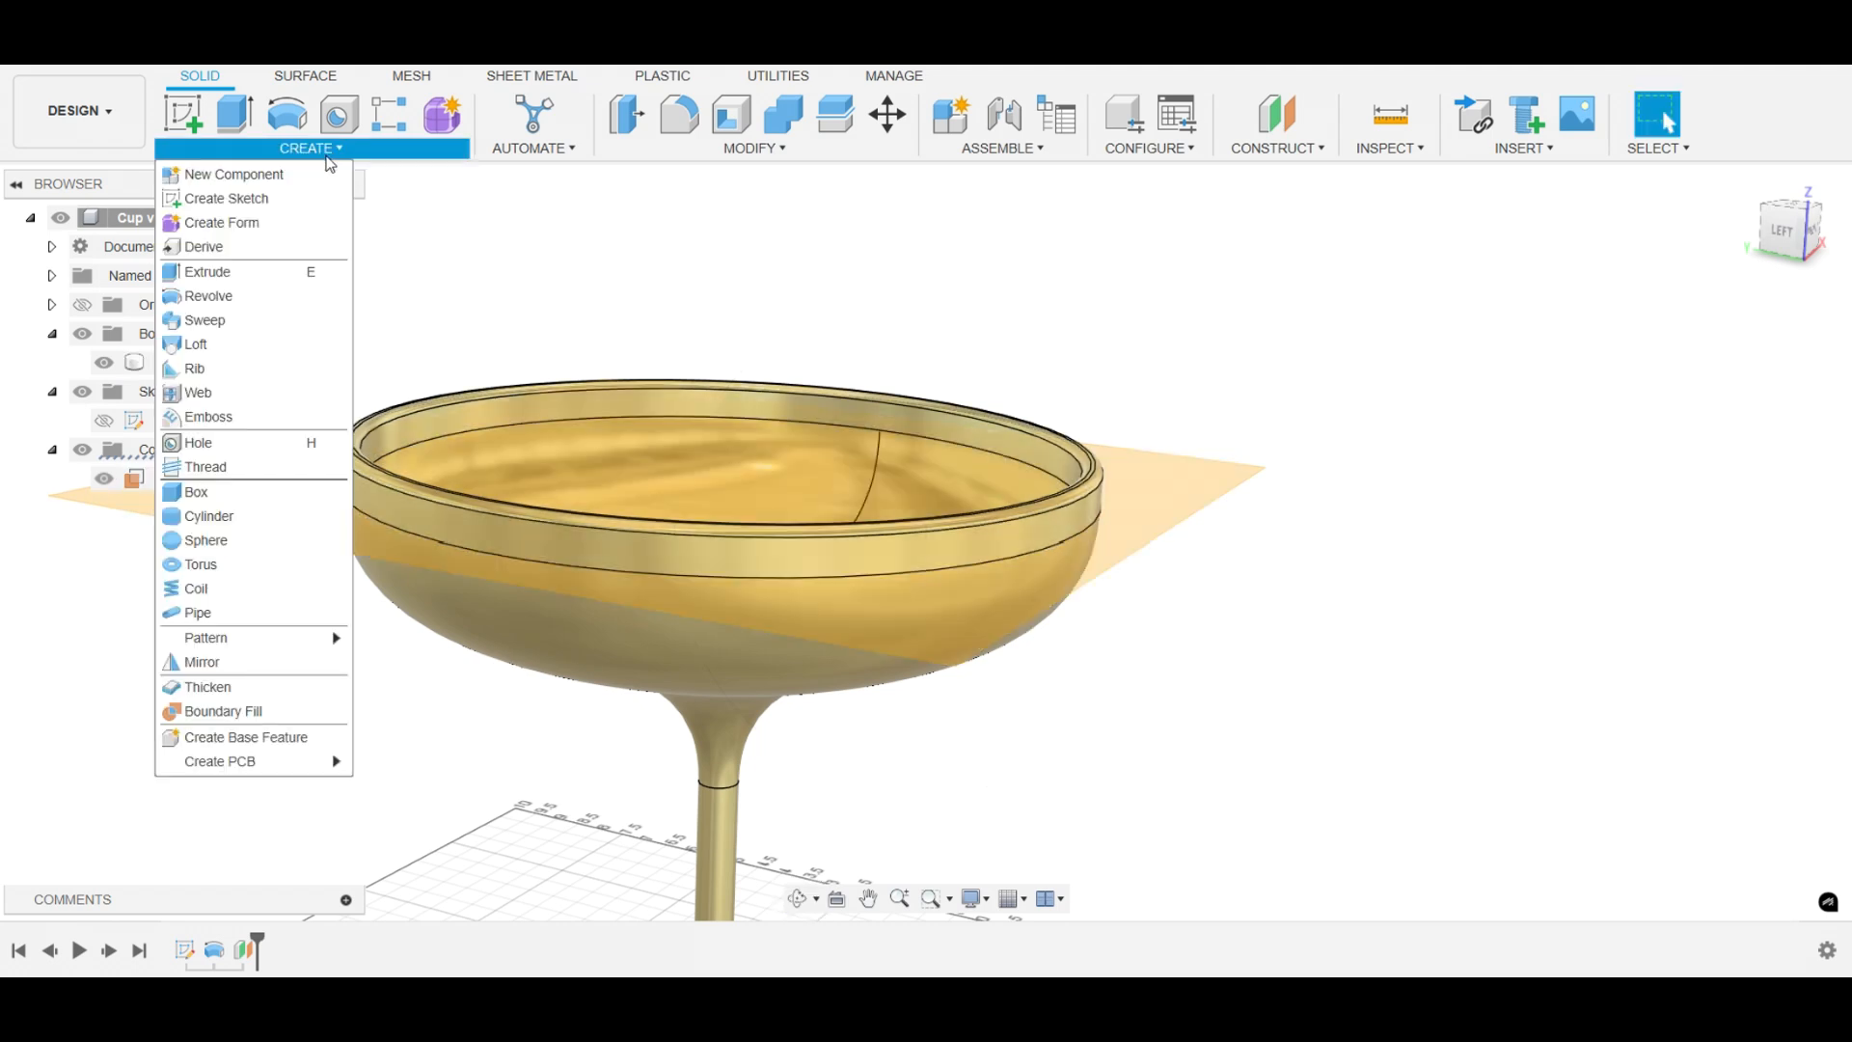
{"action": "left_click", "coordinate": [237, 711]}
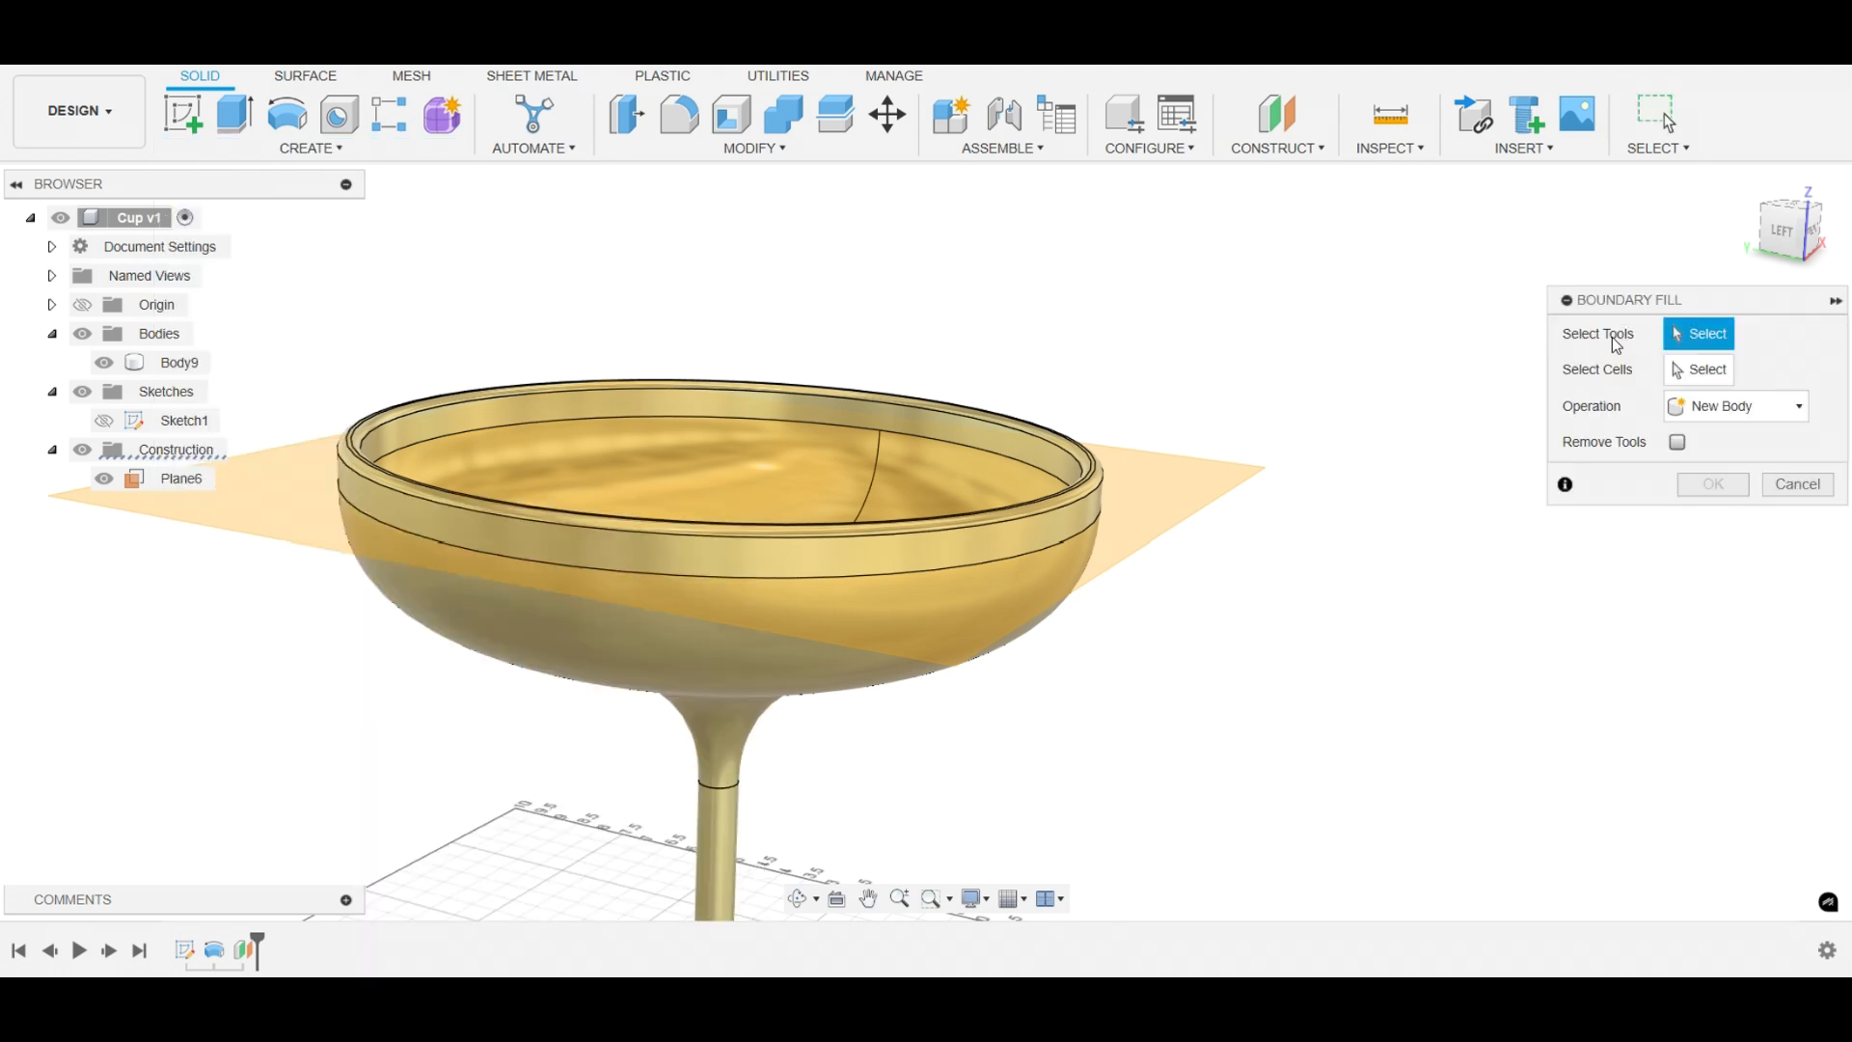
{"action": "left_click", "coordinate": [1220, 495]}
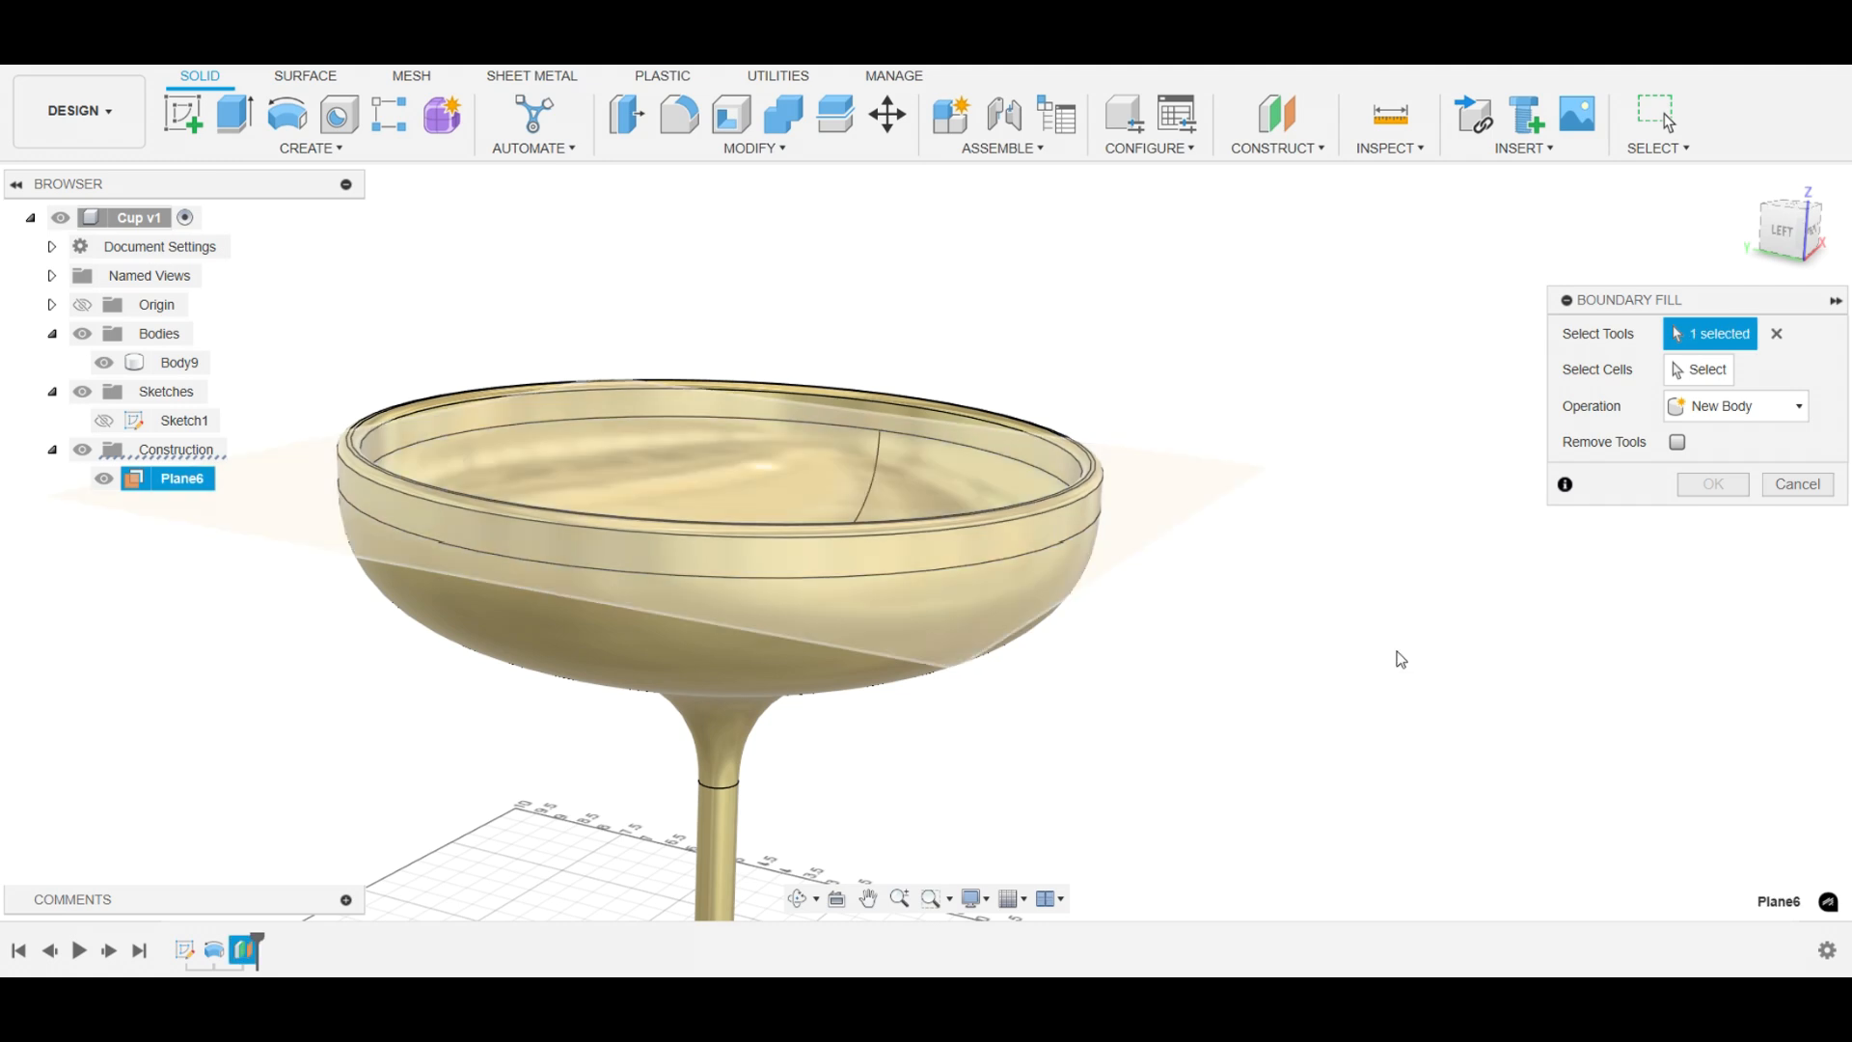
{"action": "left_click", "coordinate": [706, 758]}
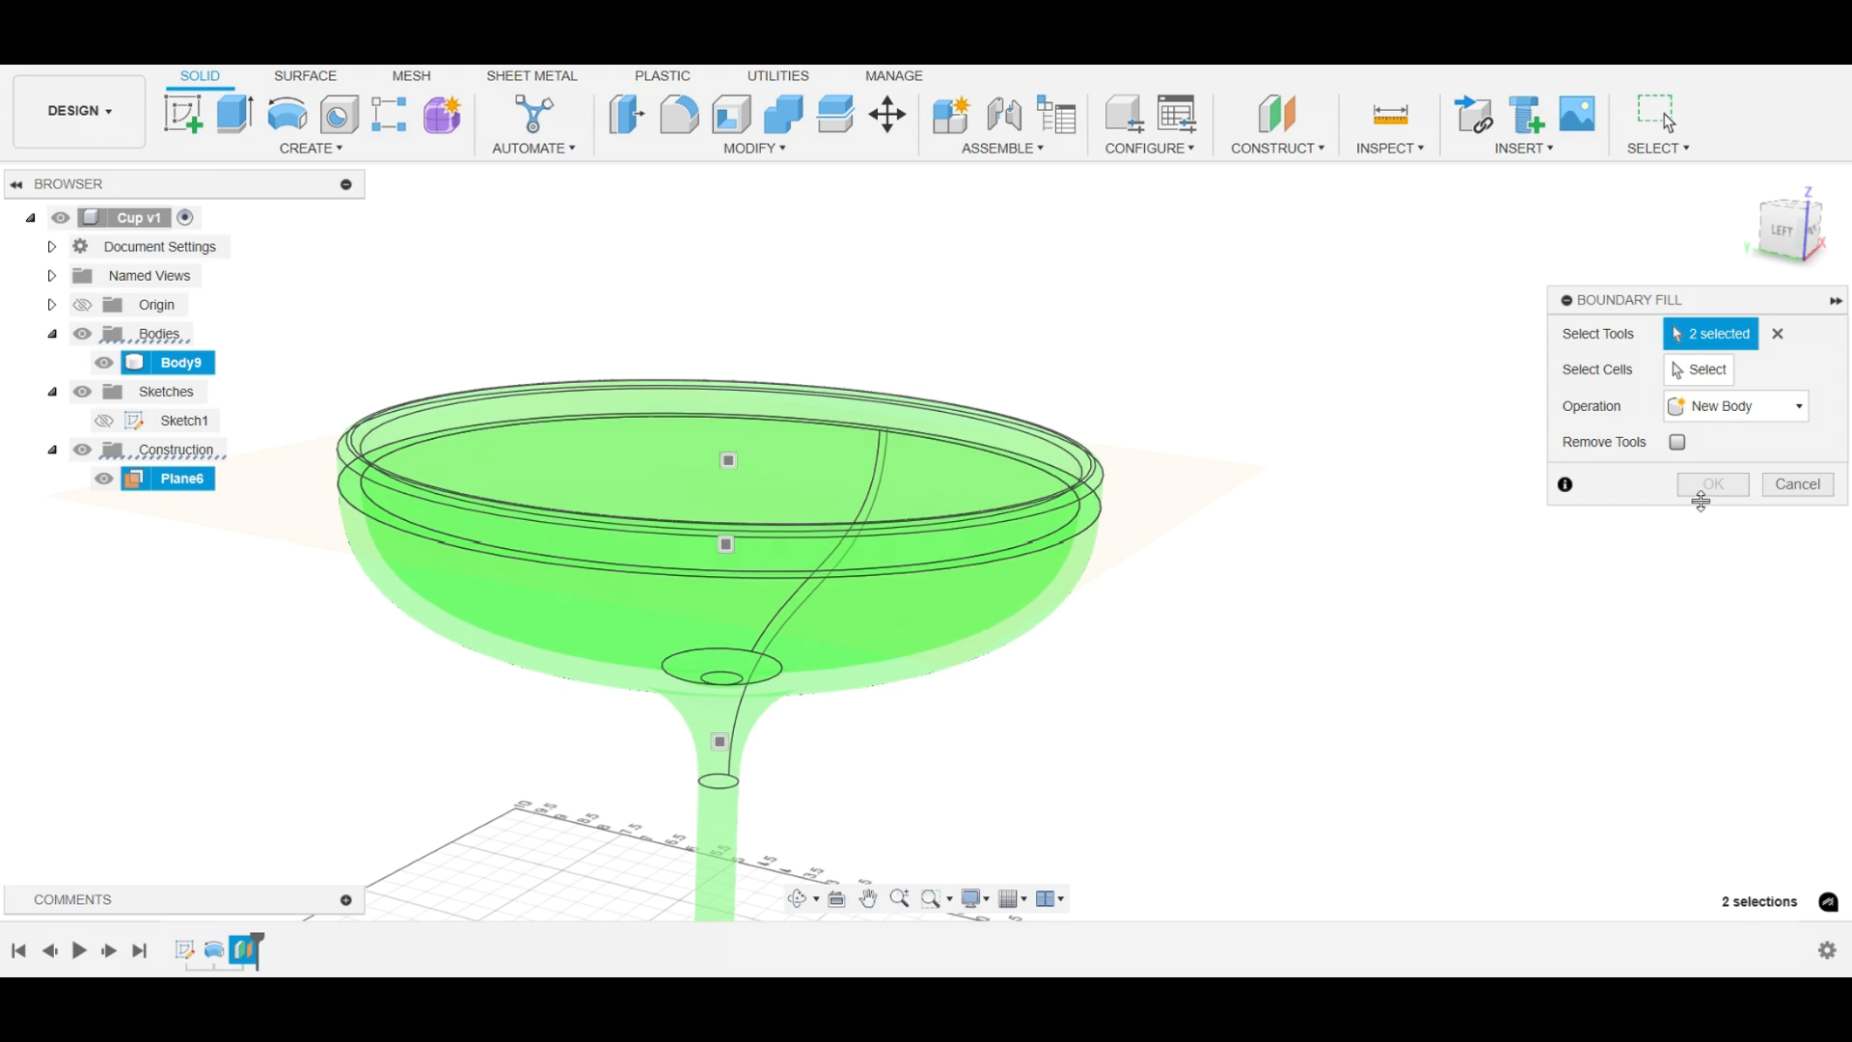
- Choose the bowl cavity cell below the plane and fill it as a new body
{"action": "left_click", "coordinate": [1695, 382]}
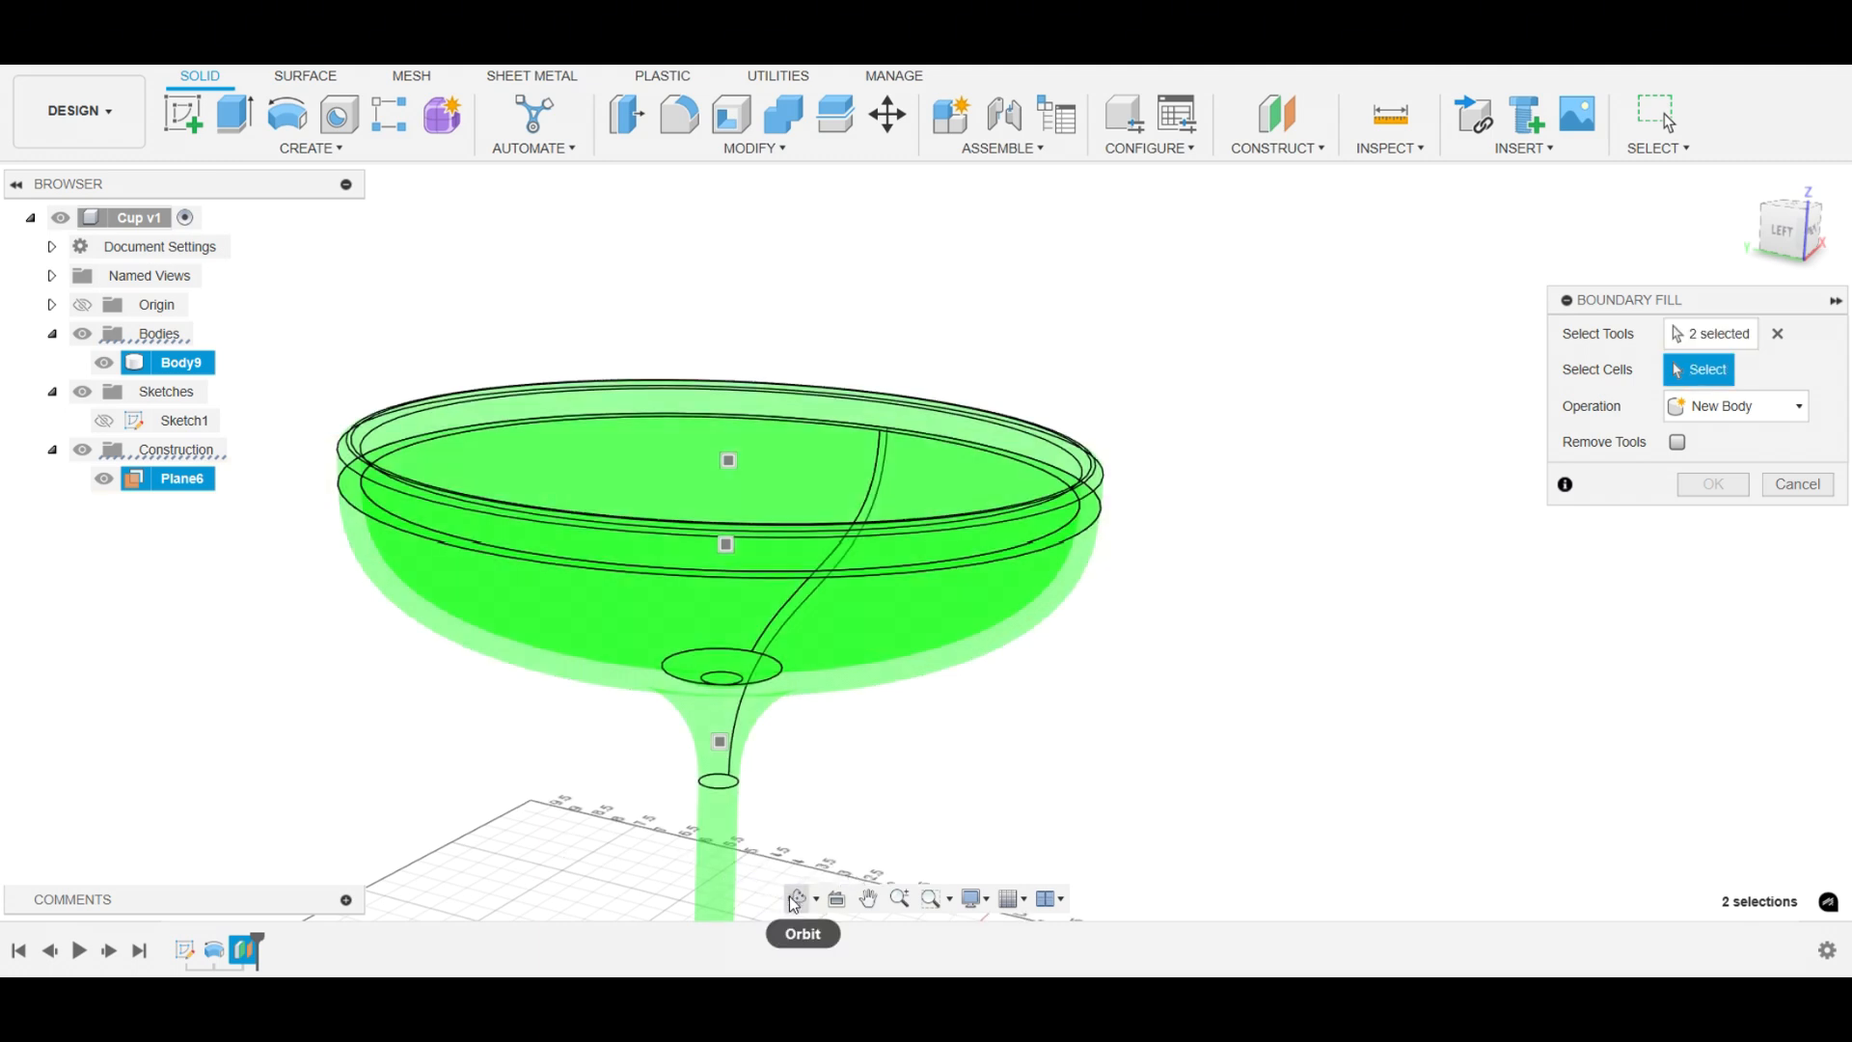
{"action": "left_click", "coordinate": [796, 898]}
{"action": "left_click_drag", "start_coordinate": [806, 735], "coordinate": [811, 703]}
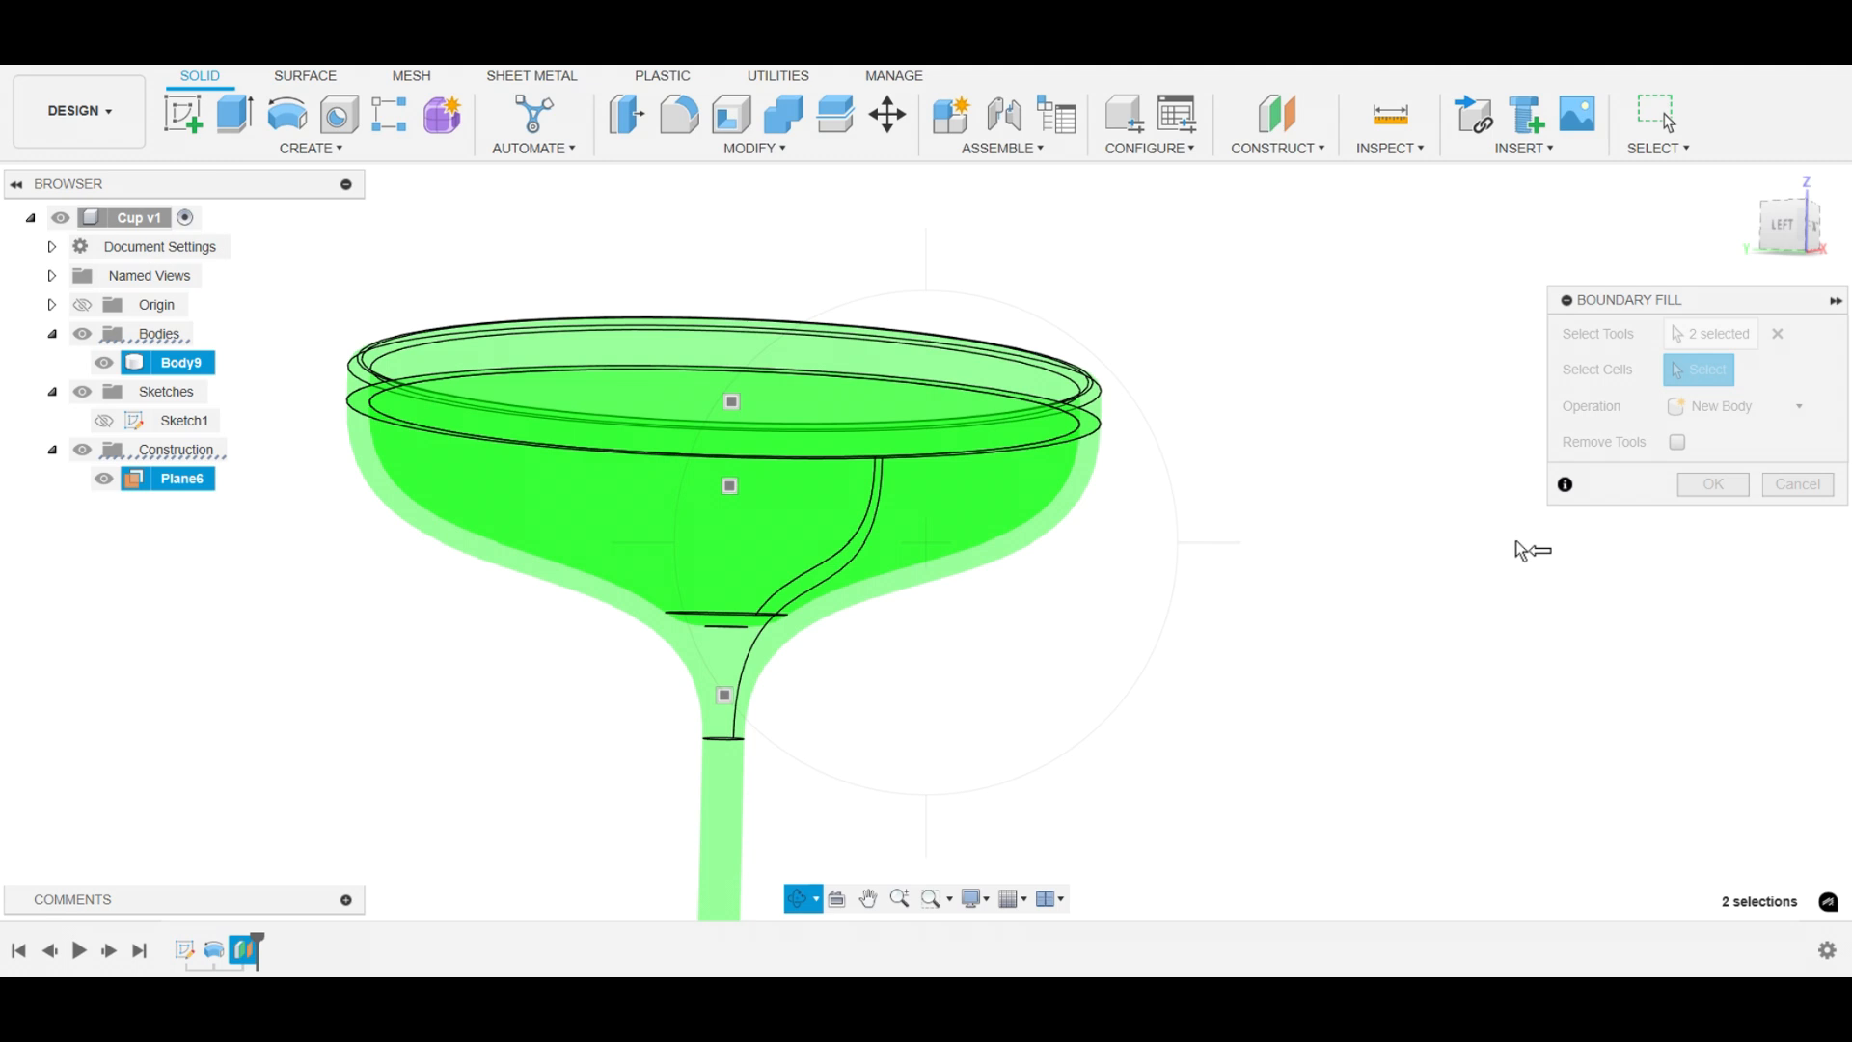
{"action": "key", "text": "Escape"}
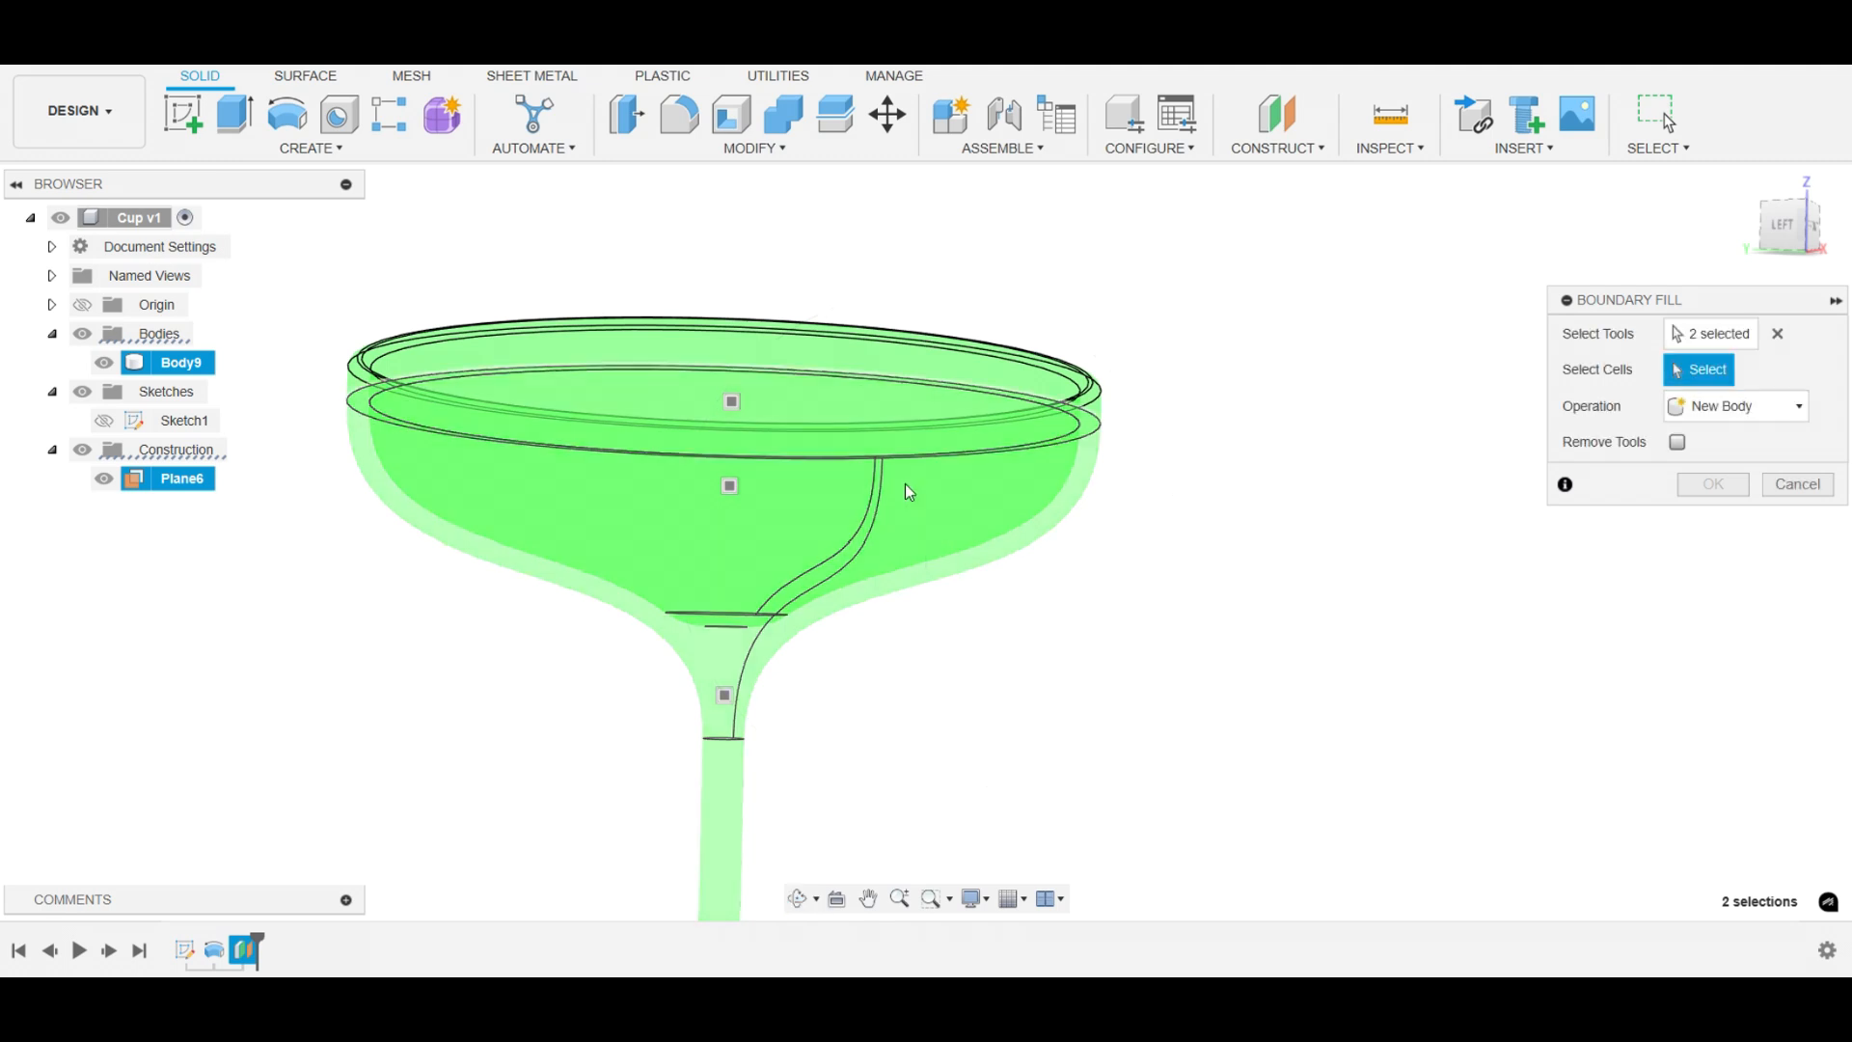
{"action": "left_click", "coordinate": [730, 486]}
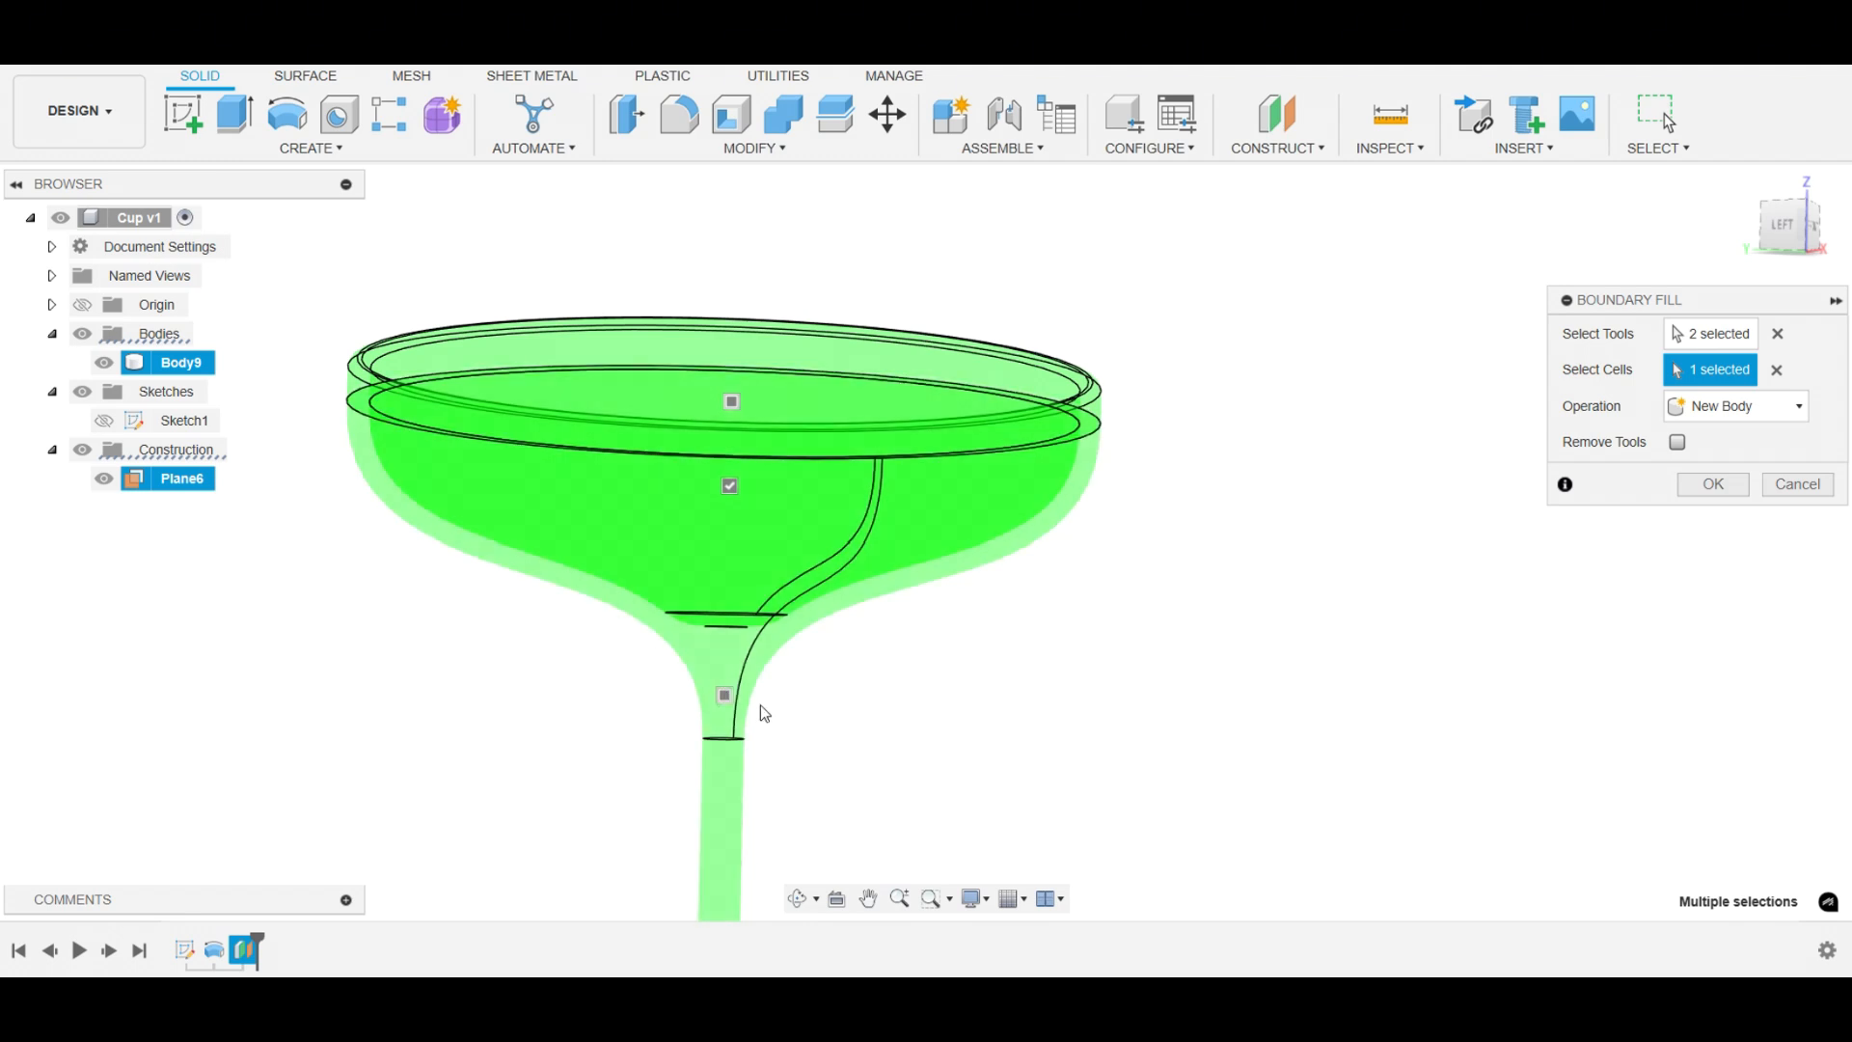
{"action": "left_click", "coordinate": [1713, 485]}
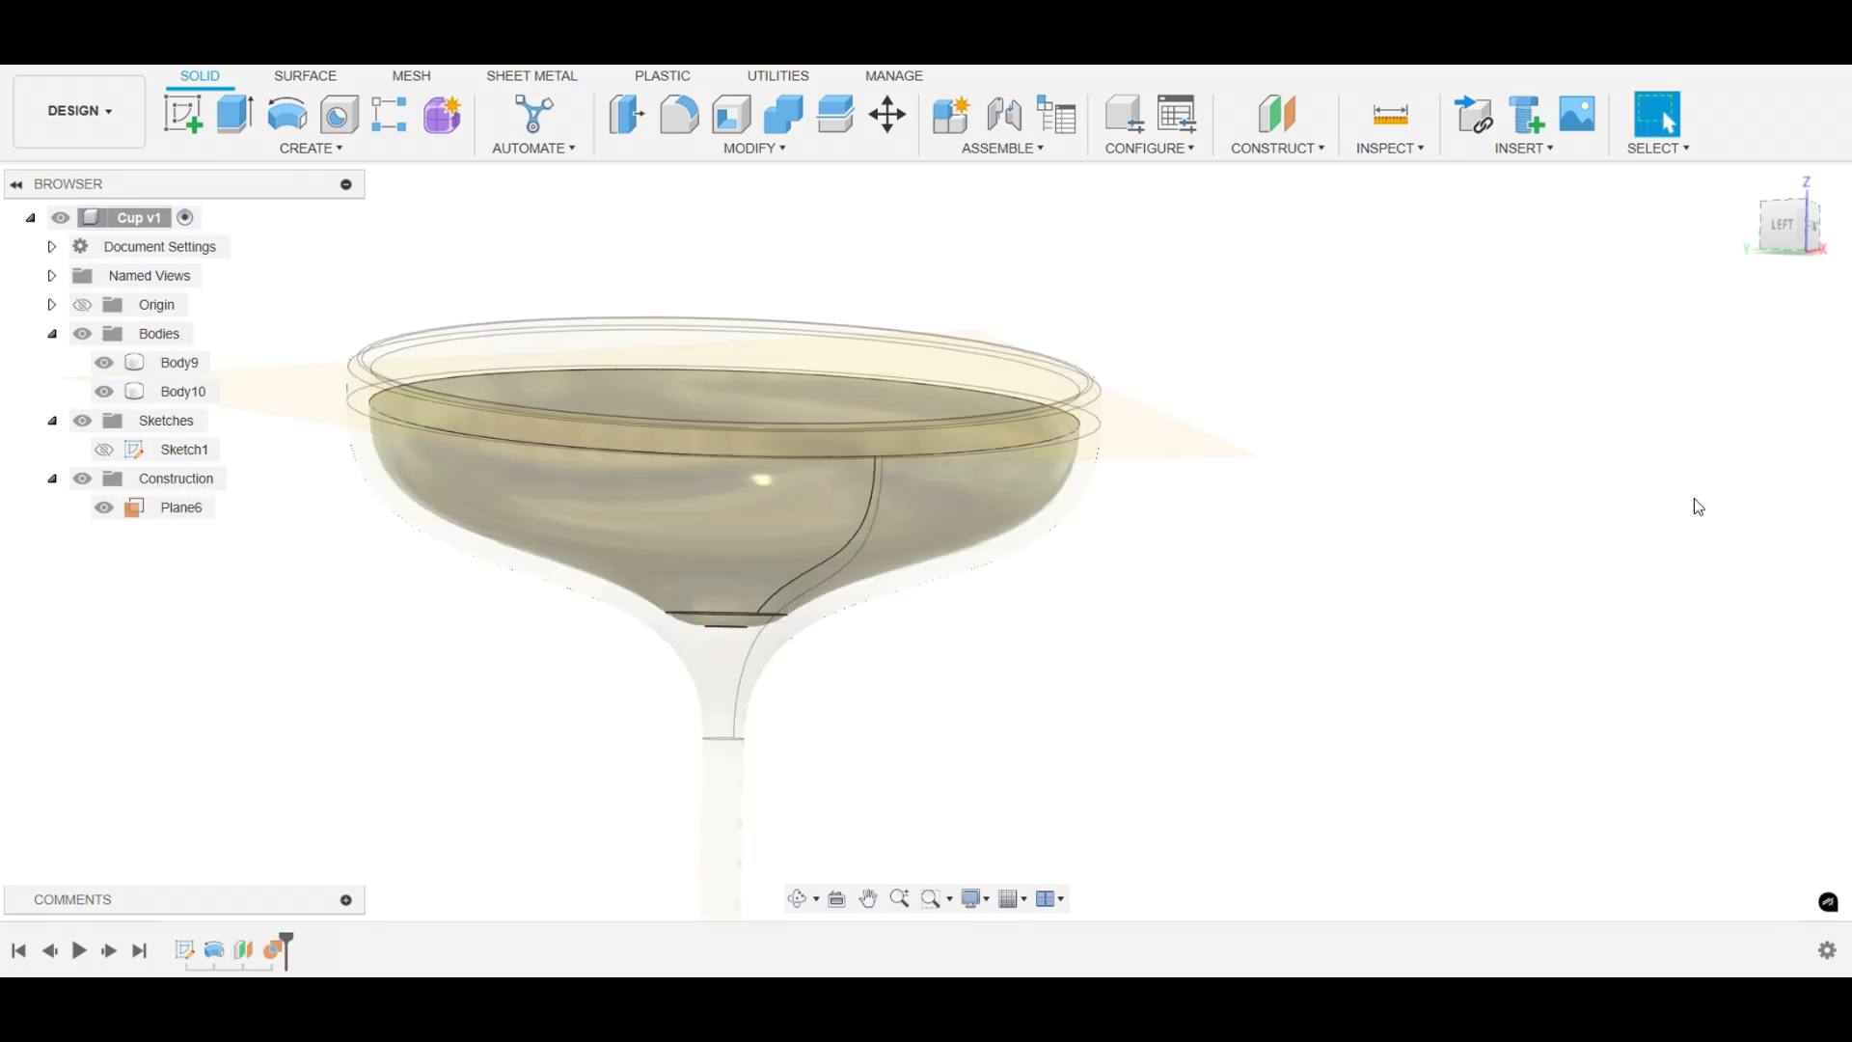
- Rename the new liquid body inside the bowl as Capacity
{"action": "left_click", "coordinate": [797, 900]}
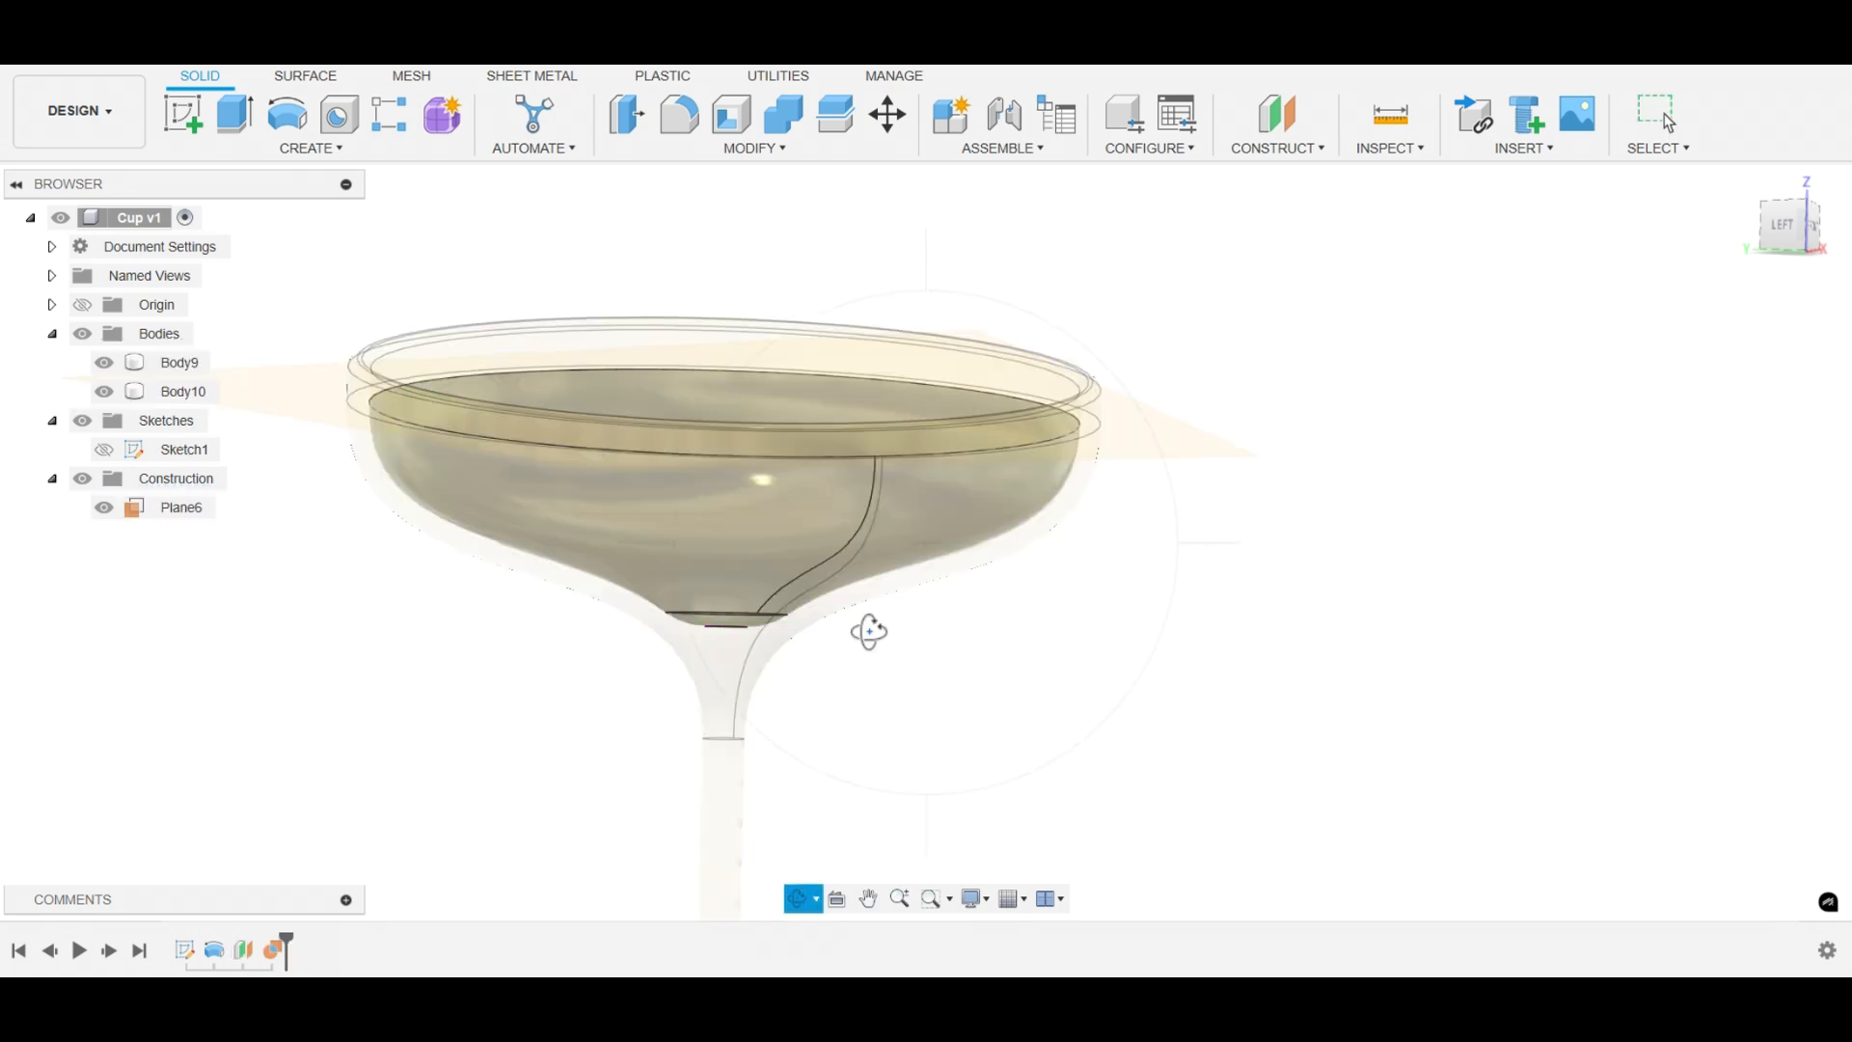
{"action": "mouse_move", "coordinate": [868, 628]}
{"action": "left_mouse_down"}
{"action": "mouse_move", "coordinate": [880, 743]}
{"action": "mouse_move", "coordinate": [869, 634]}
{"action": "mouse_move", "coordinate": [878, 662]}
{"action": "left_mouse_up"}
{"action": "key", "text": "Escape"}
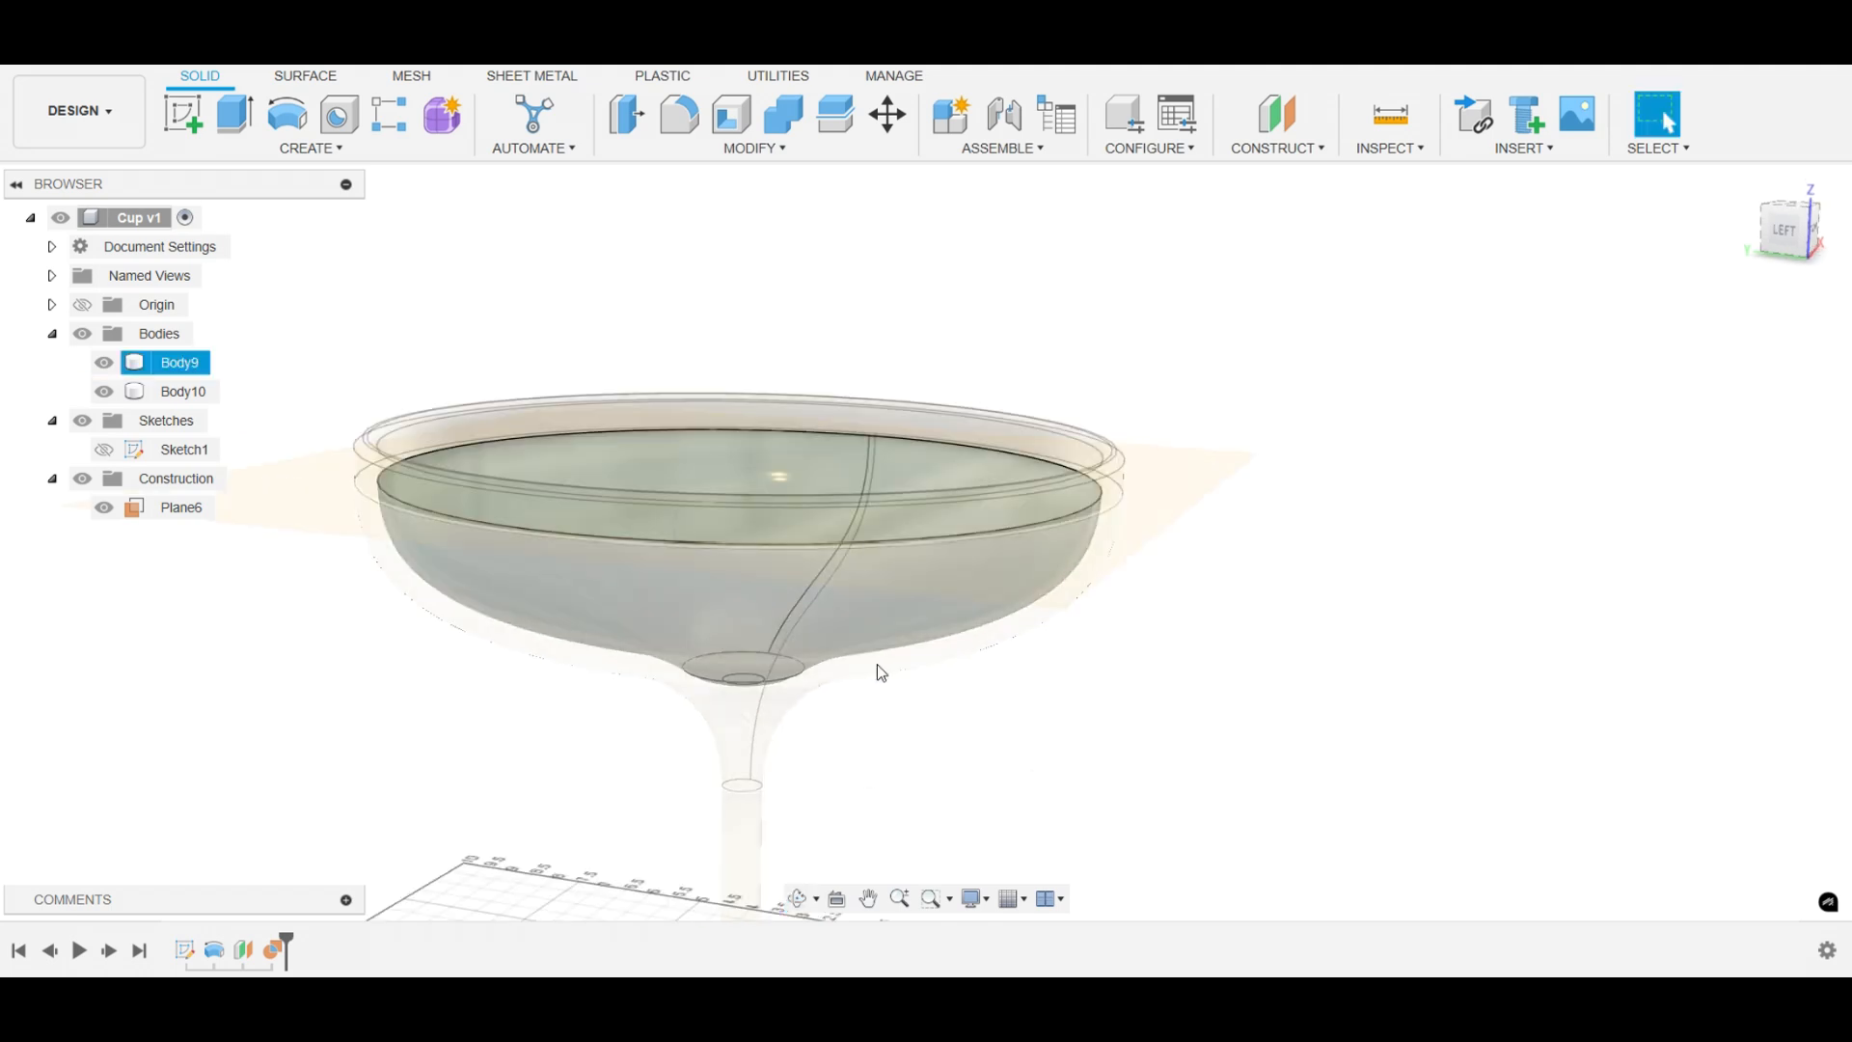
{"action": "left_click", "coordinate": [176, 393]}
{"action": "right_click", "coordinate": [177, 399]}
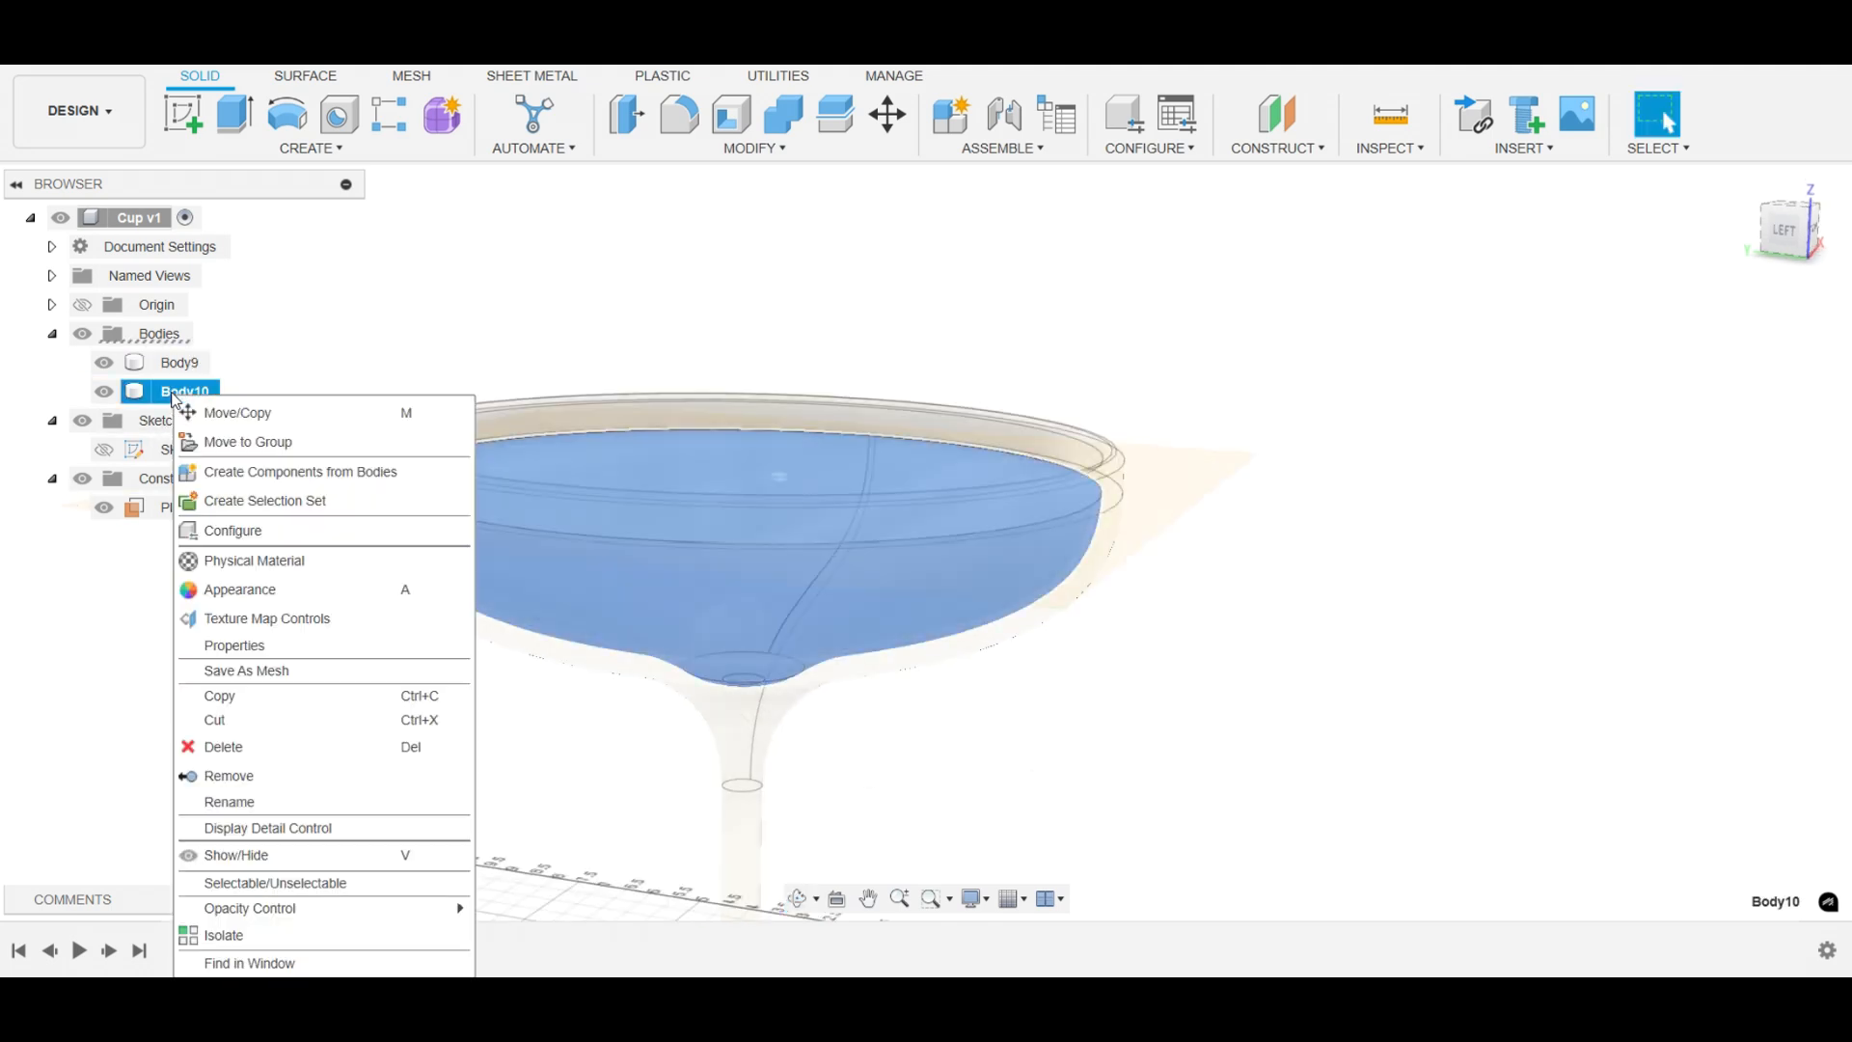
{"action": "left_click", "coordinate": [292, 804]}
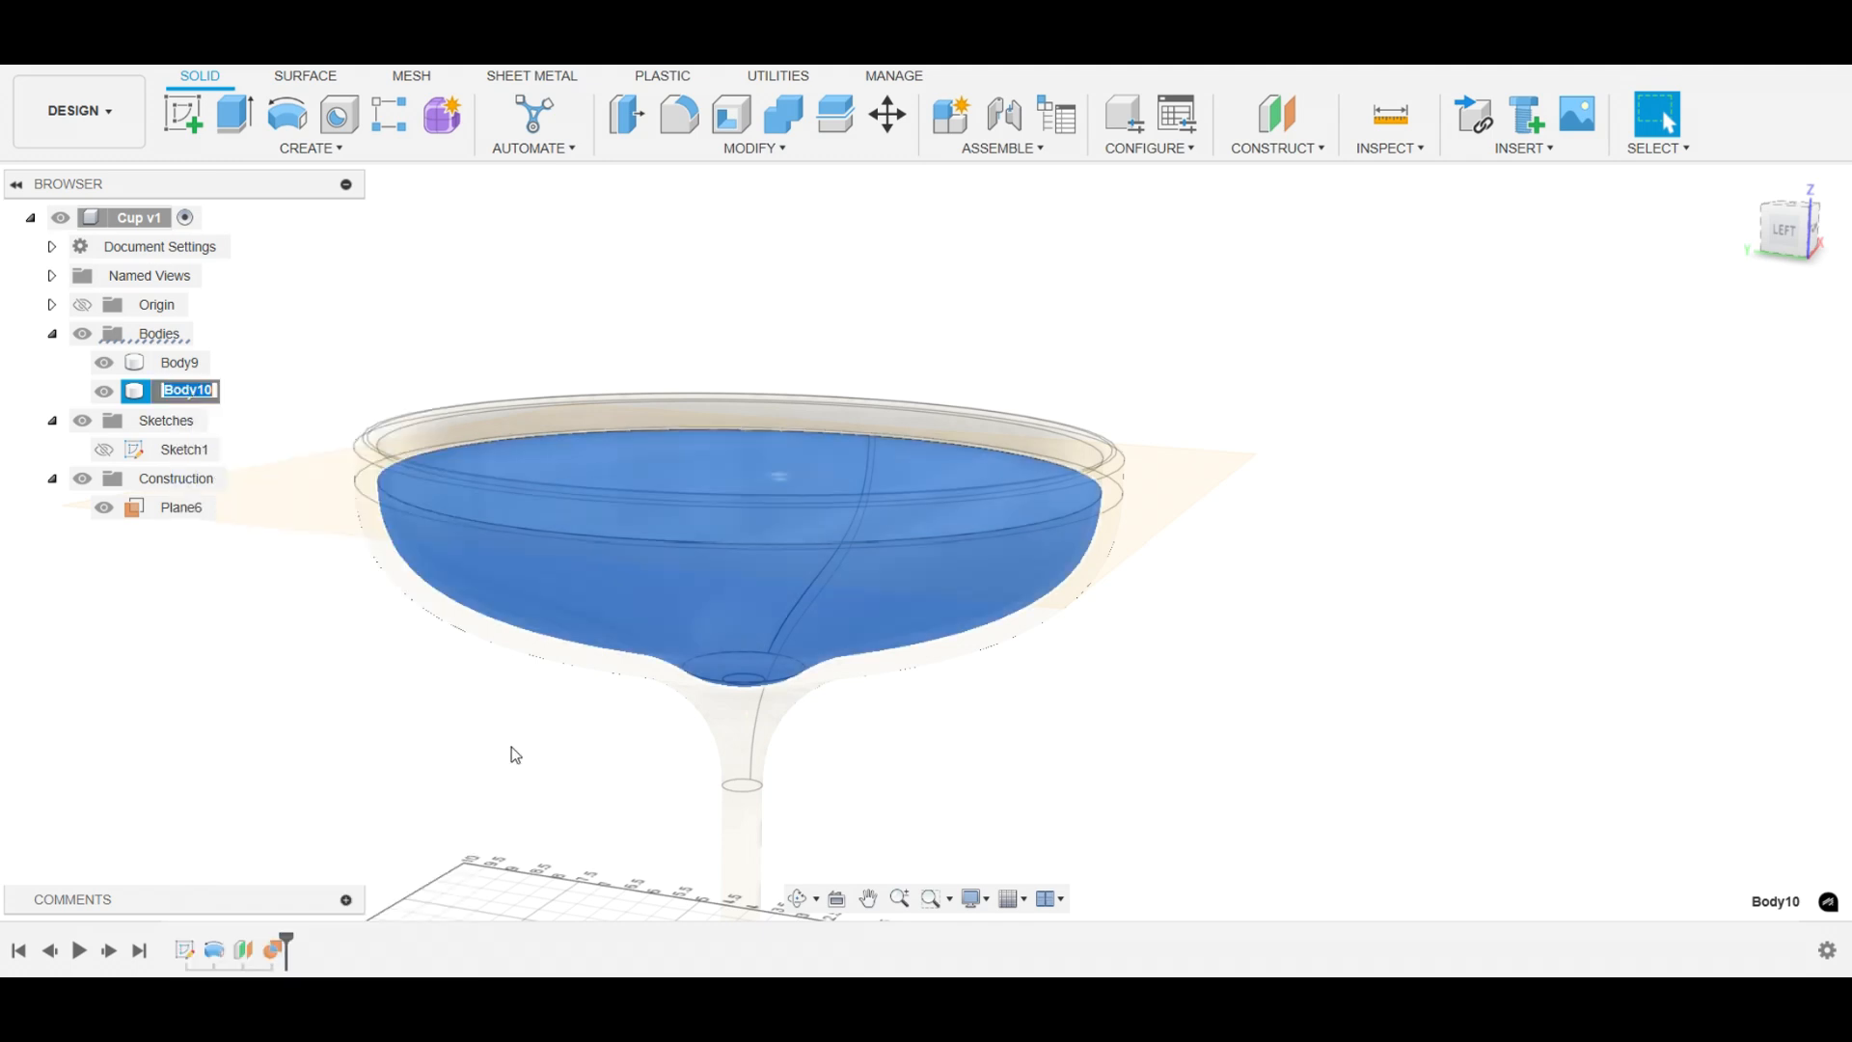
{"action": "type", "text": "Capacity"}
{"action": "key", "text": "Return"}
{"action": "left_click", "coordinate": [252, 704]}
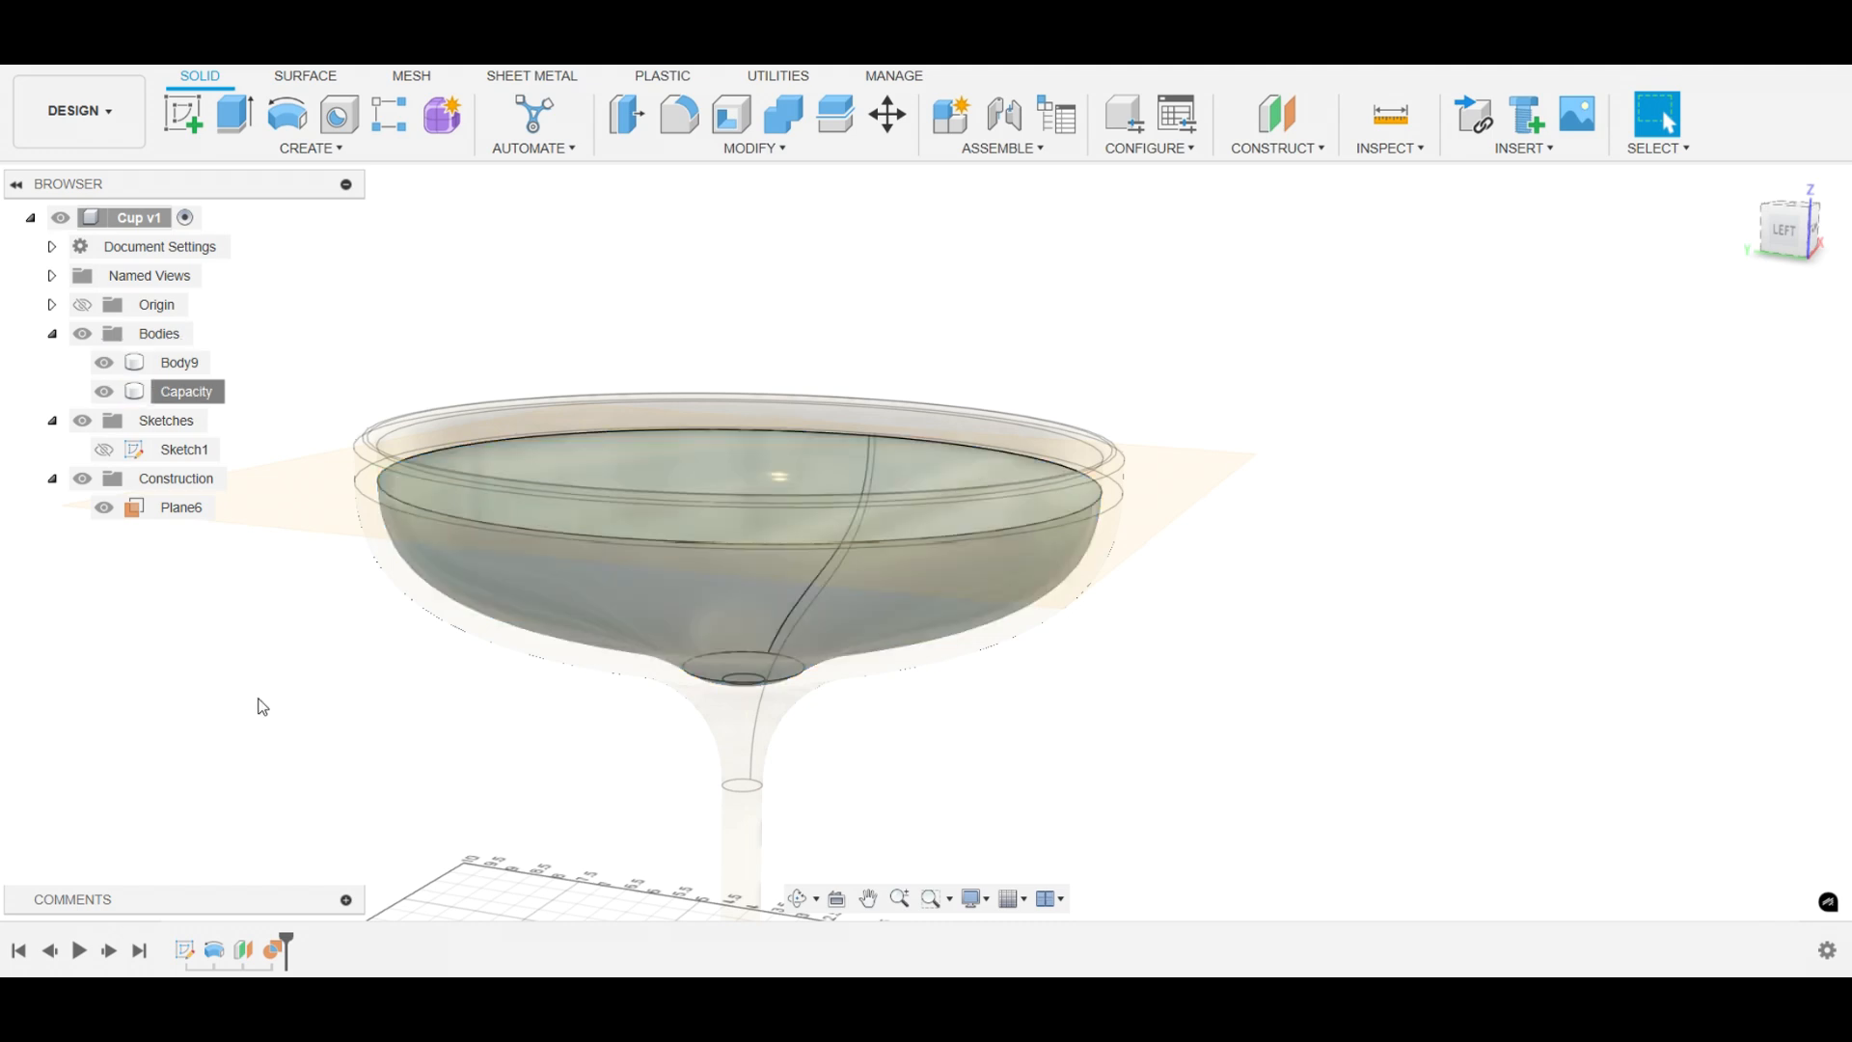
- Rename the offset construction plane as Fill amount
{"action": "right_click", "coordinate": [189, 511]}
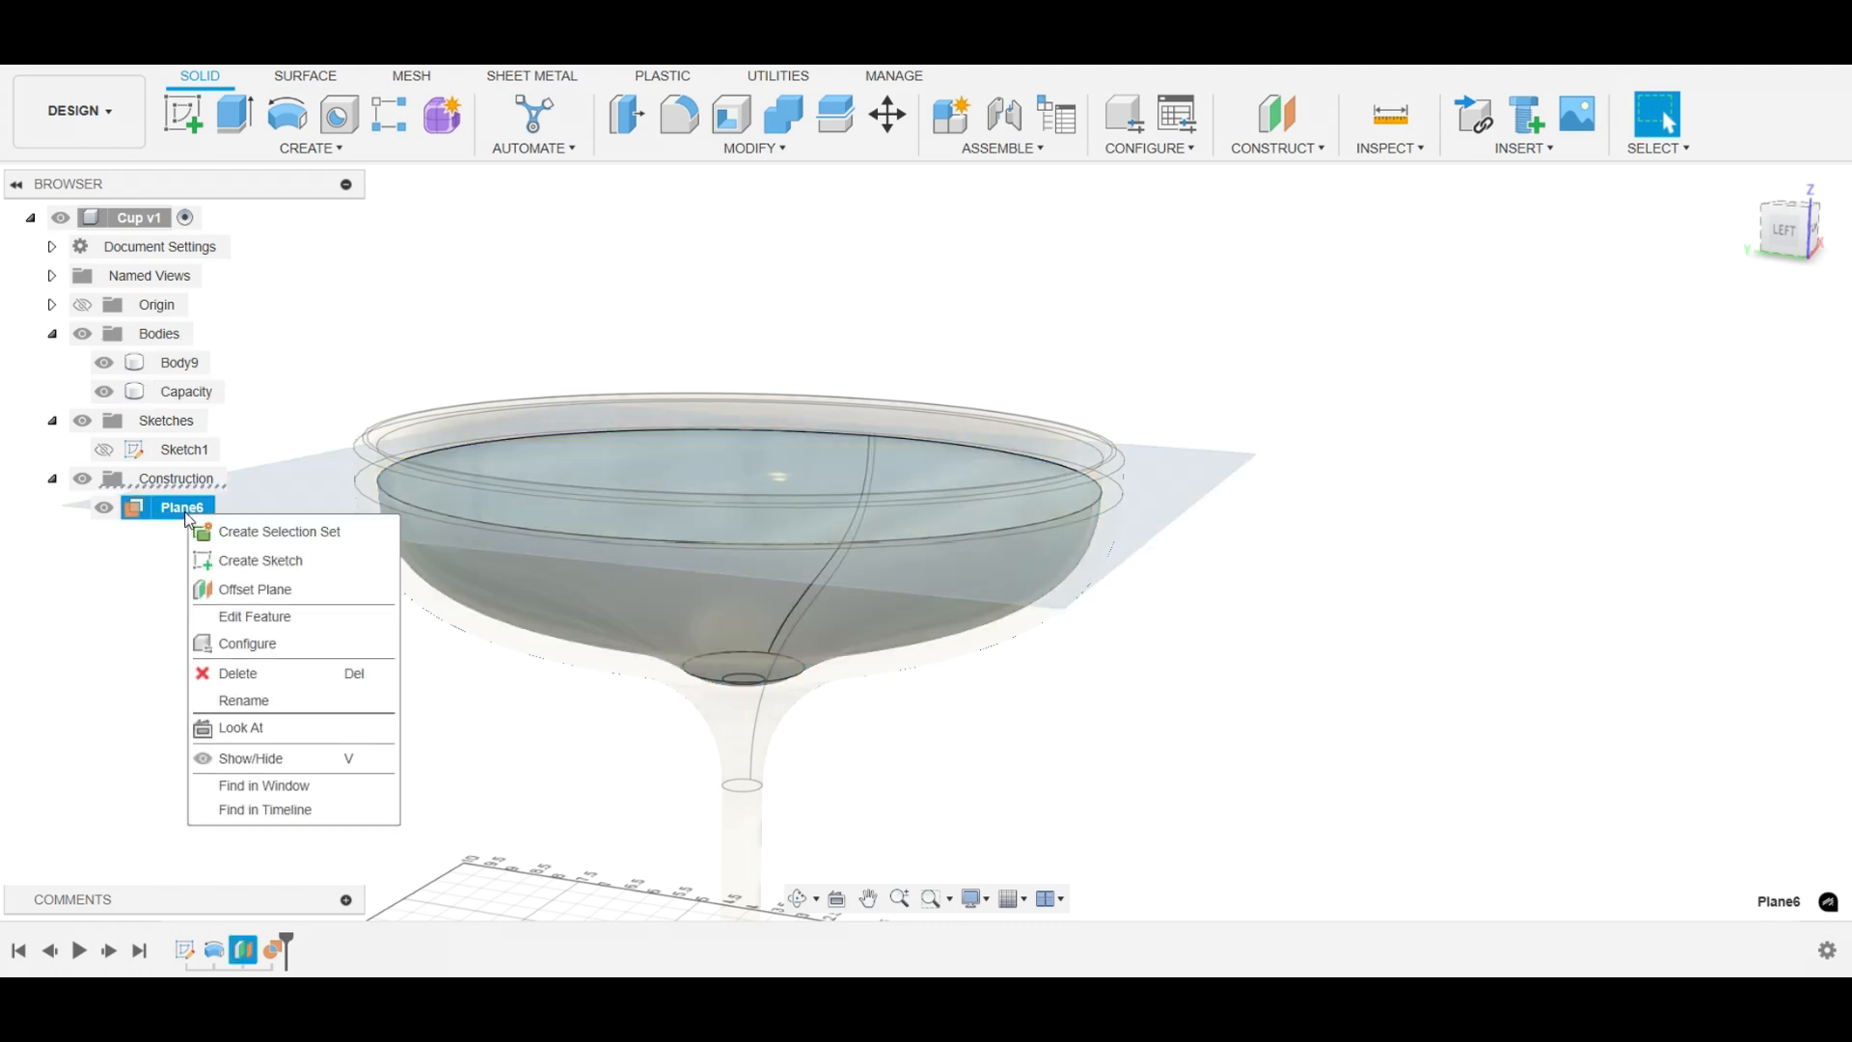
{"action": "left_click", "coordinate": [259, 700]}
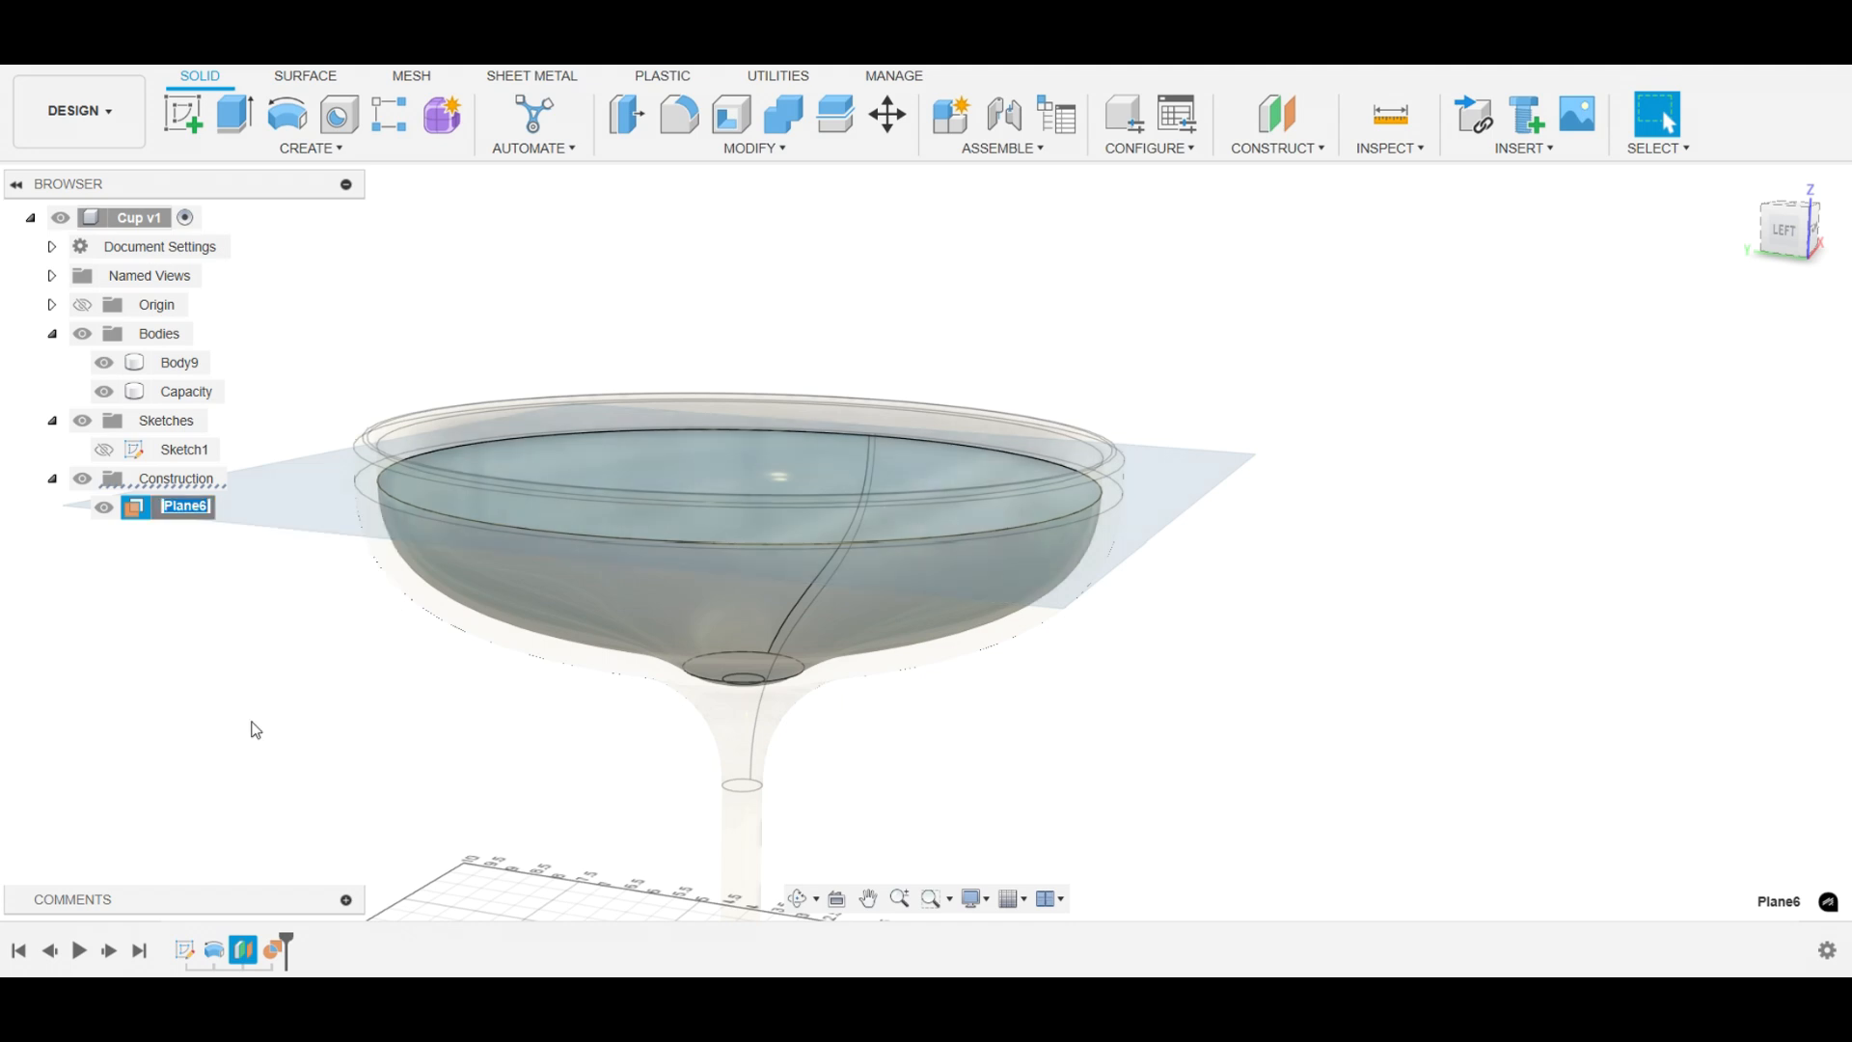
{"action": "type", "text": "Fill ammount"}
{"action": "key", "text": "Return"}
{"action": "left_click", "coordinate": [287, 632]}
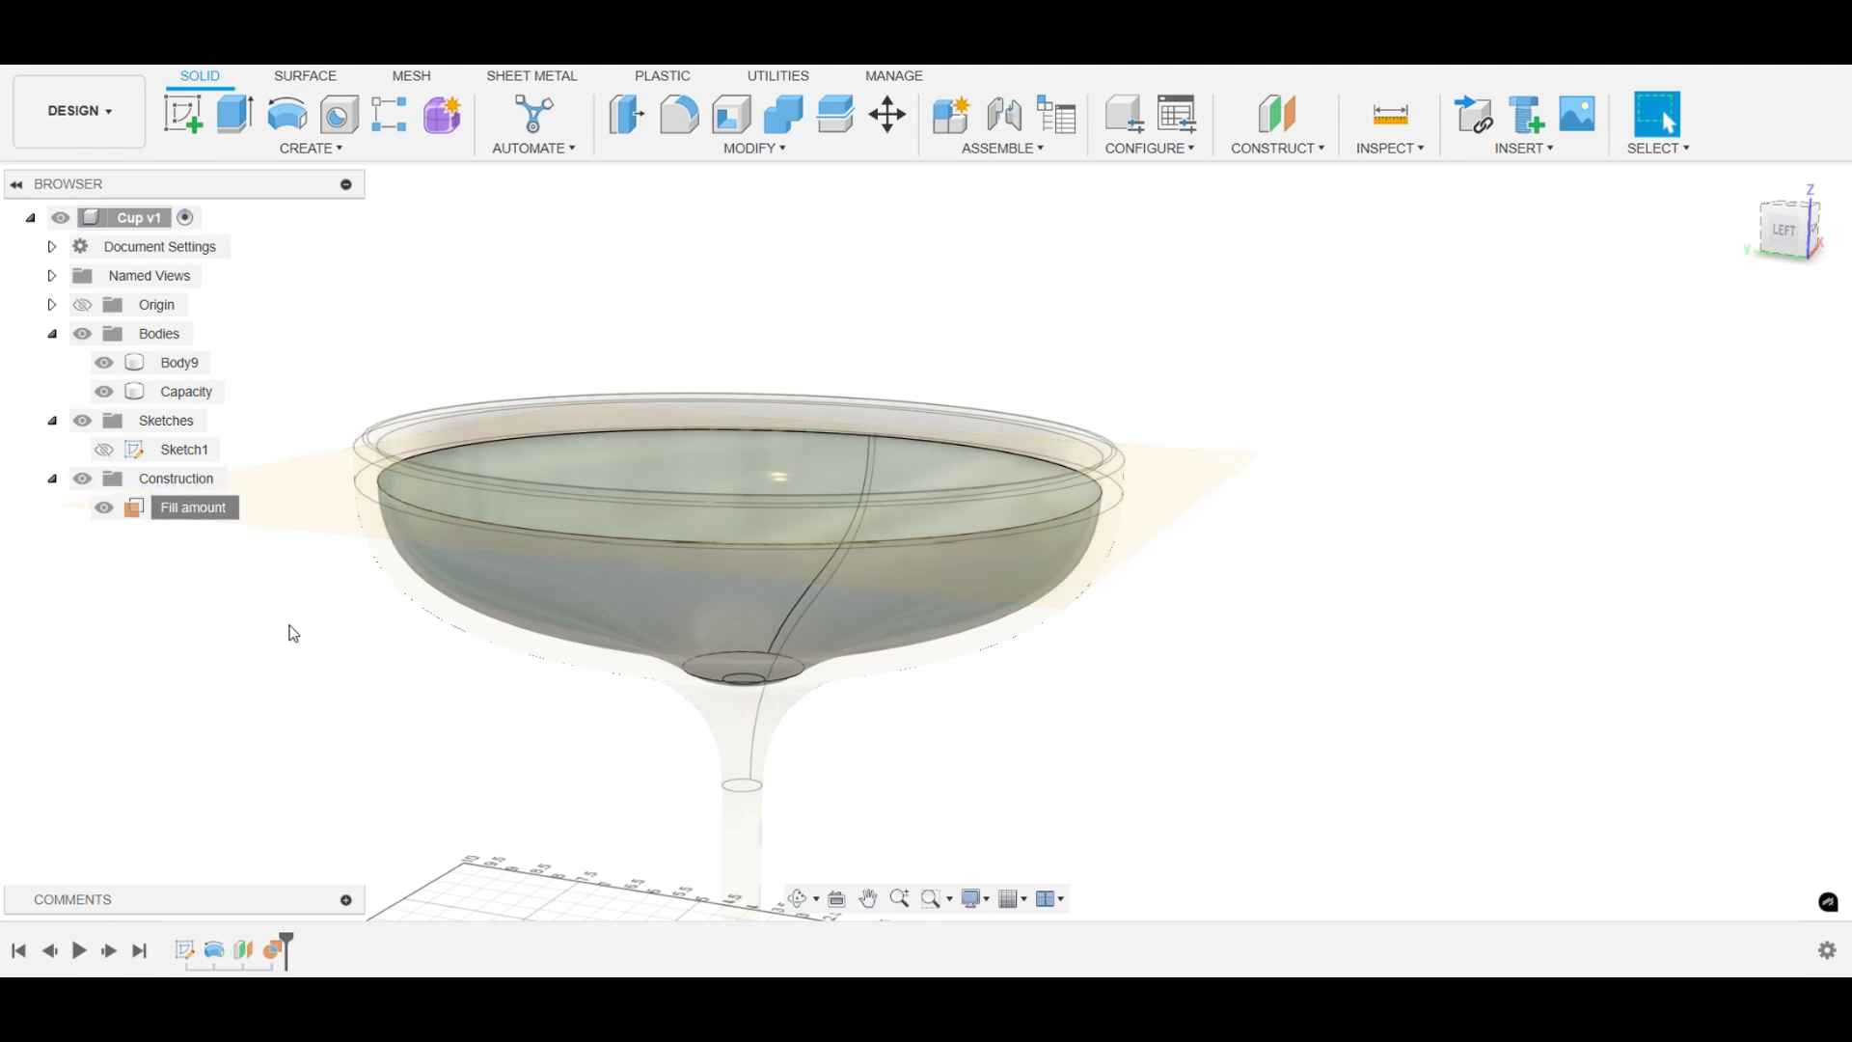
- Edit the Fill amount plane, raising it to a 0.00 in offset at the rim and lowering it back to -0.50 in
{"action": "scroll", "coordinate": [1004, 574], "scroll_direction": "down", "scroll_amount": 2}
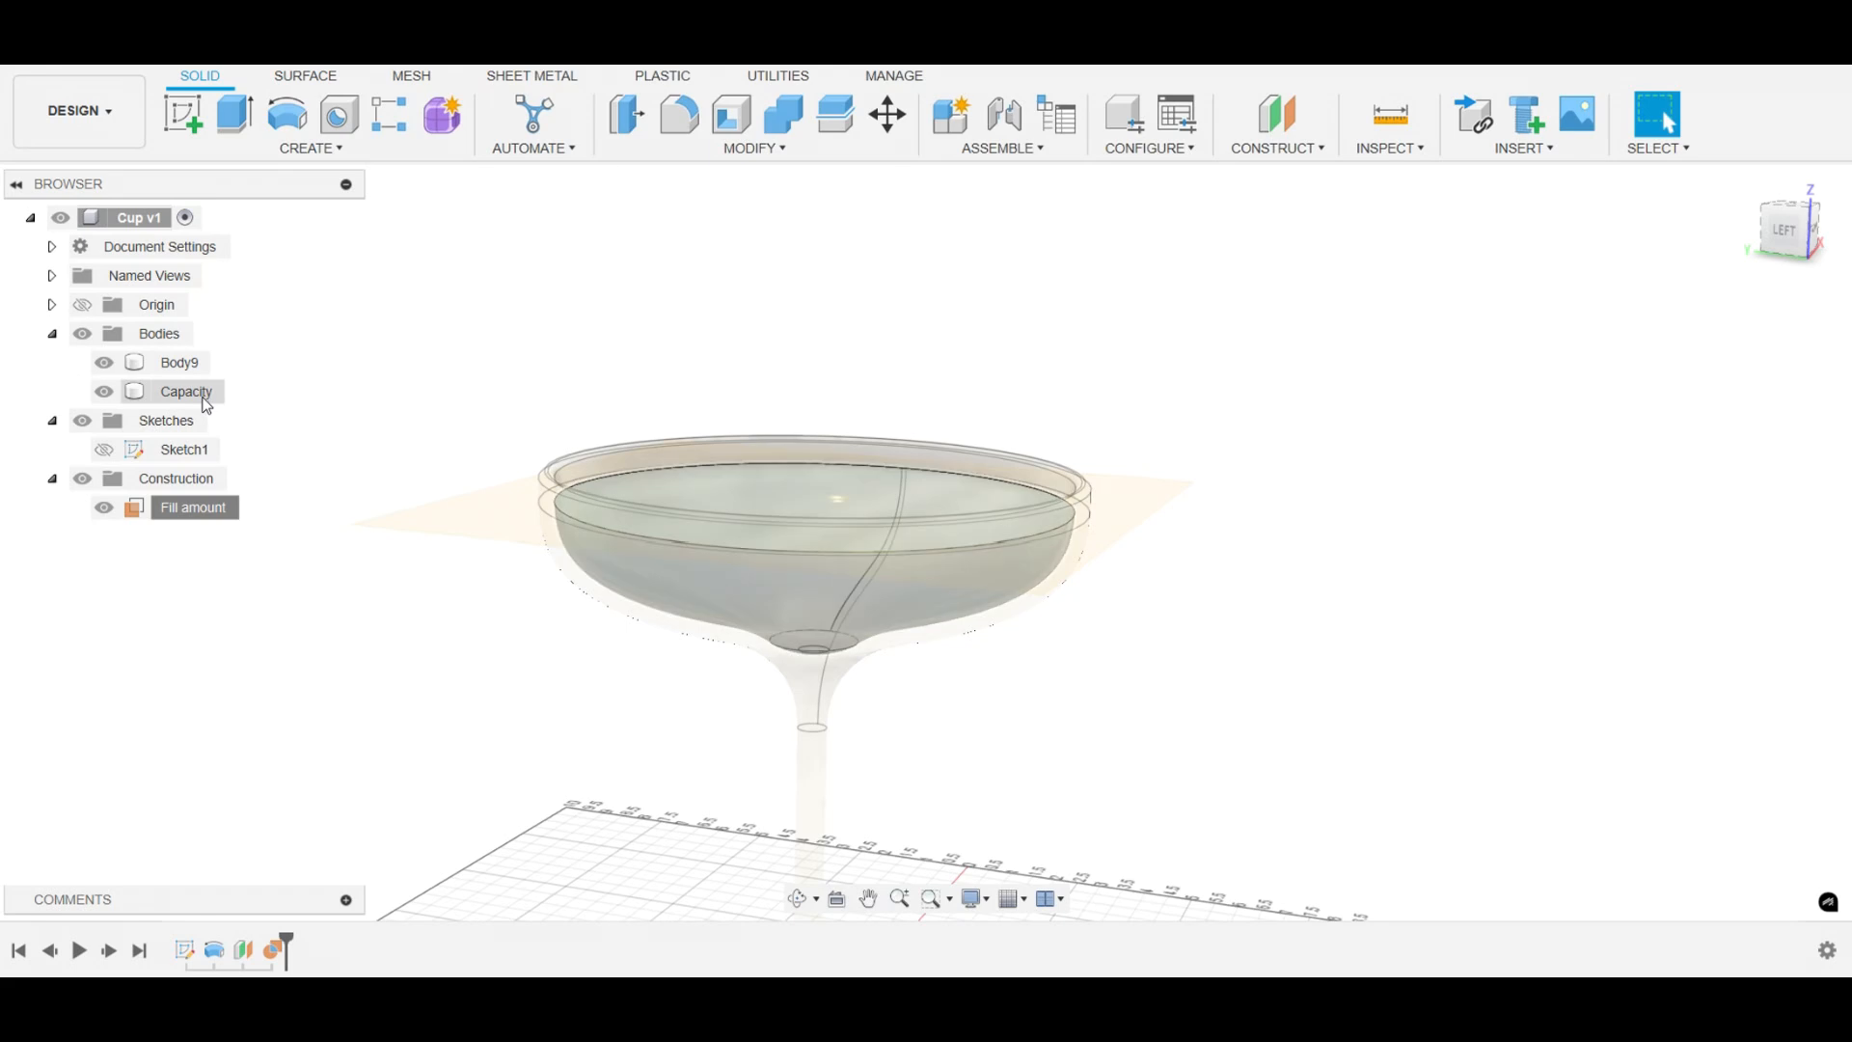
{"action": "left_click", "coordinate": [207, 511]}
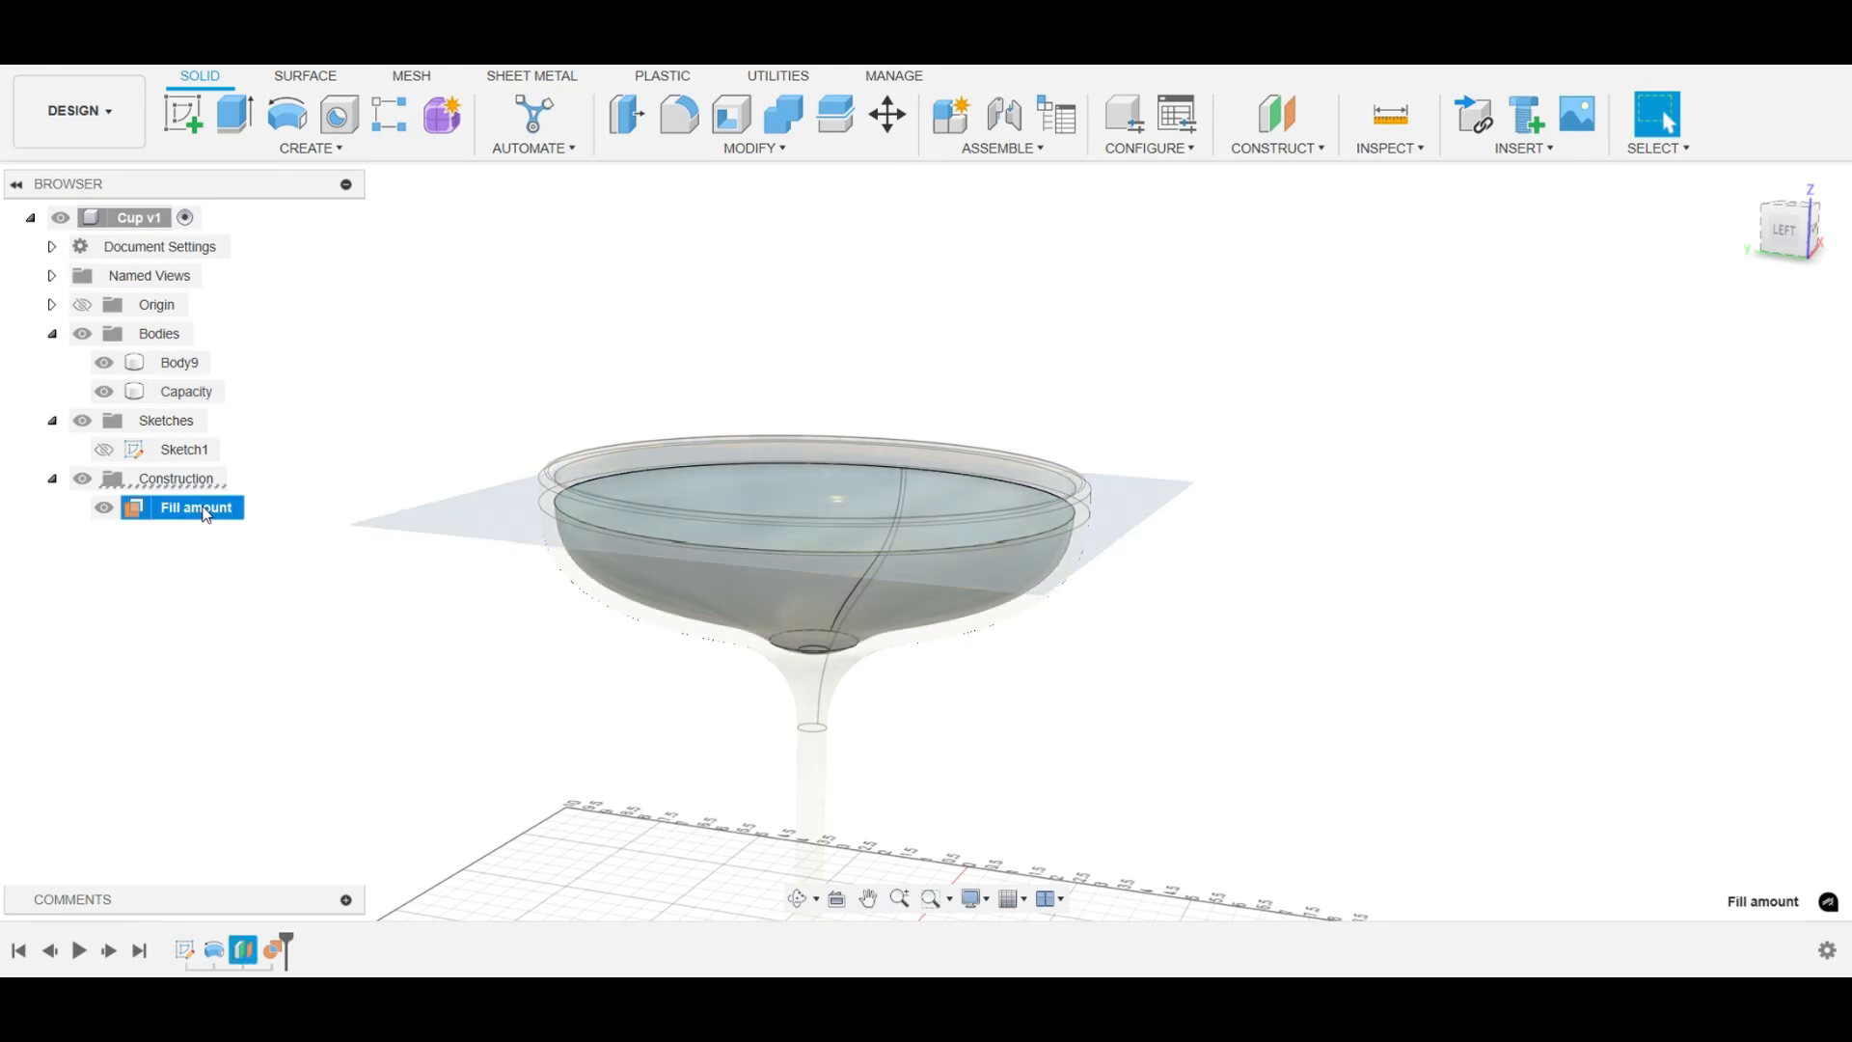
{"action": "right_click", "coordinate": [198, 515]}
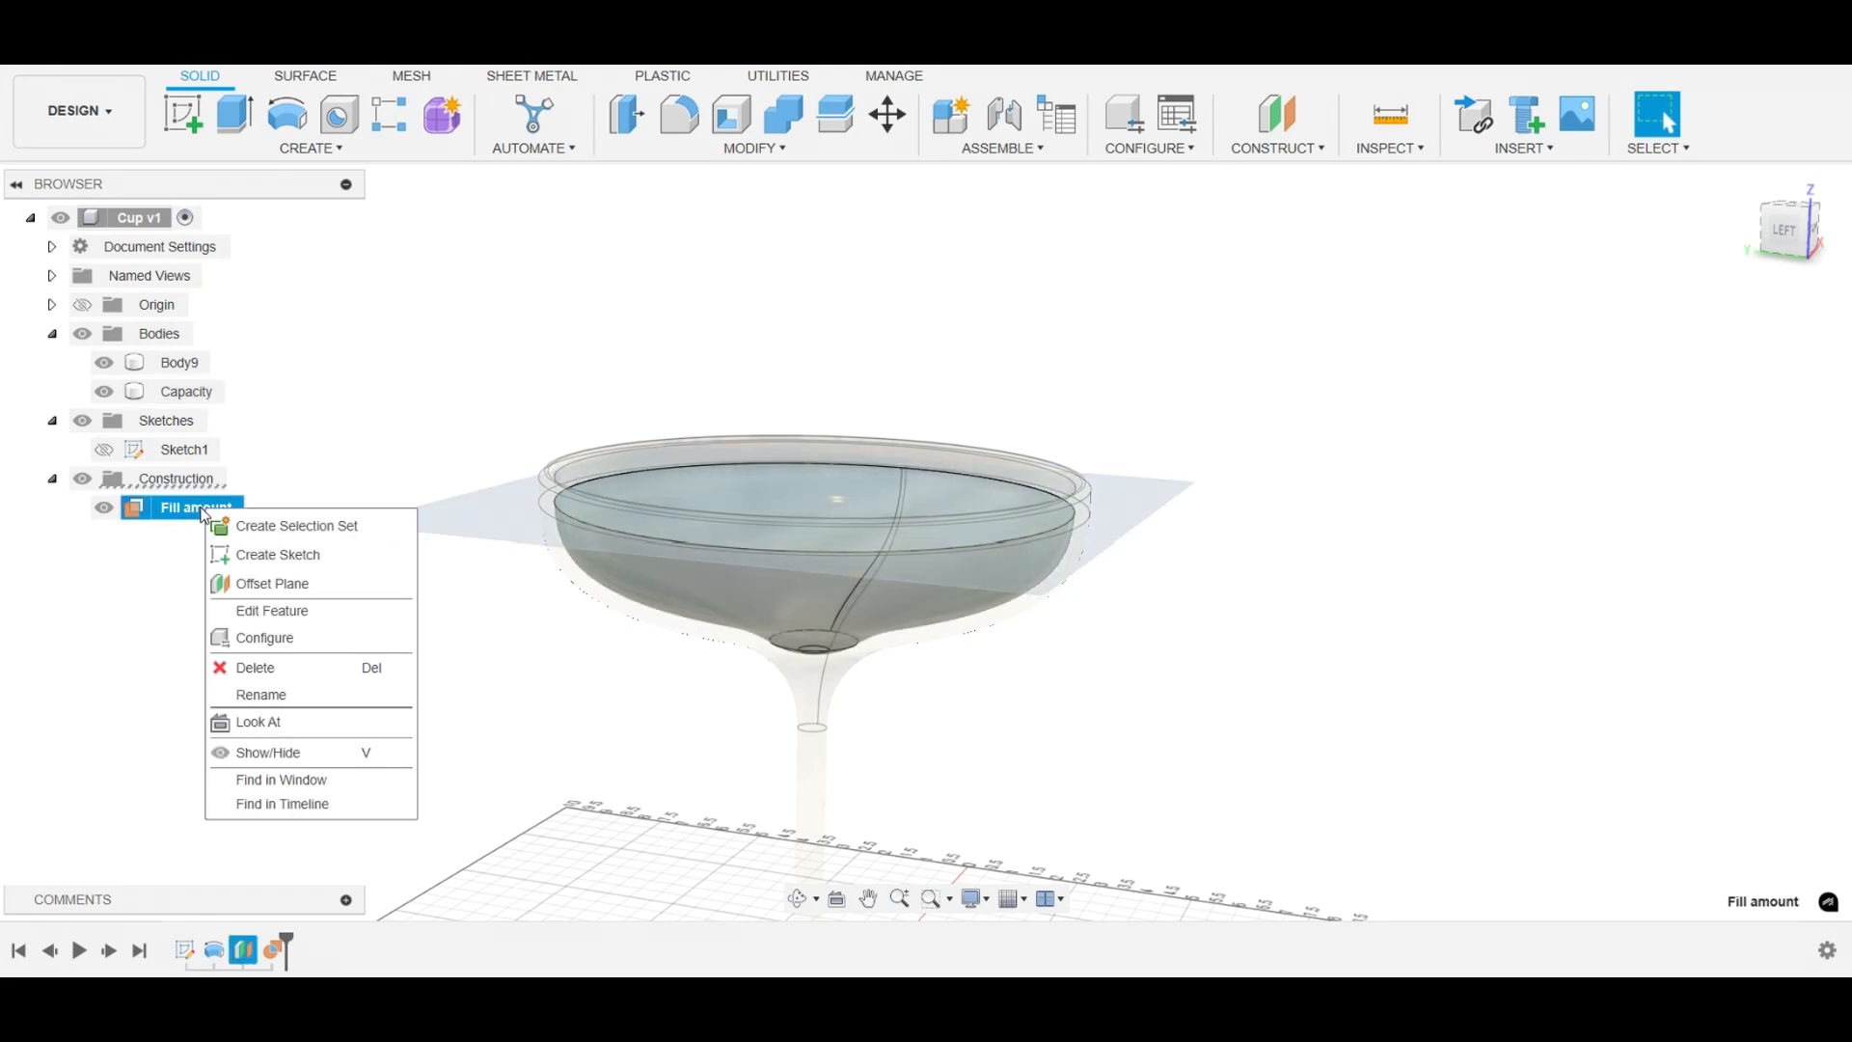
{"action": "left_click", "coordinate": [291, 611]}
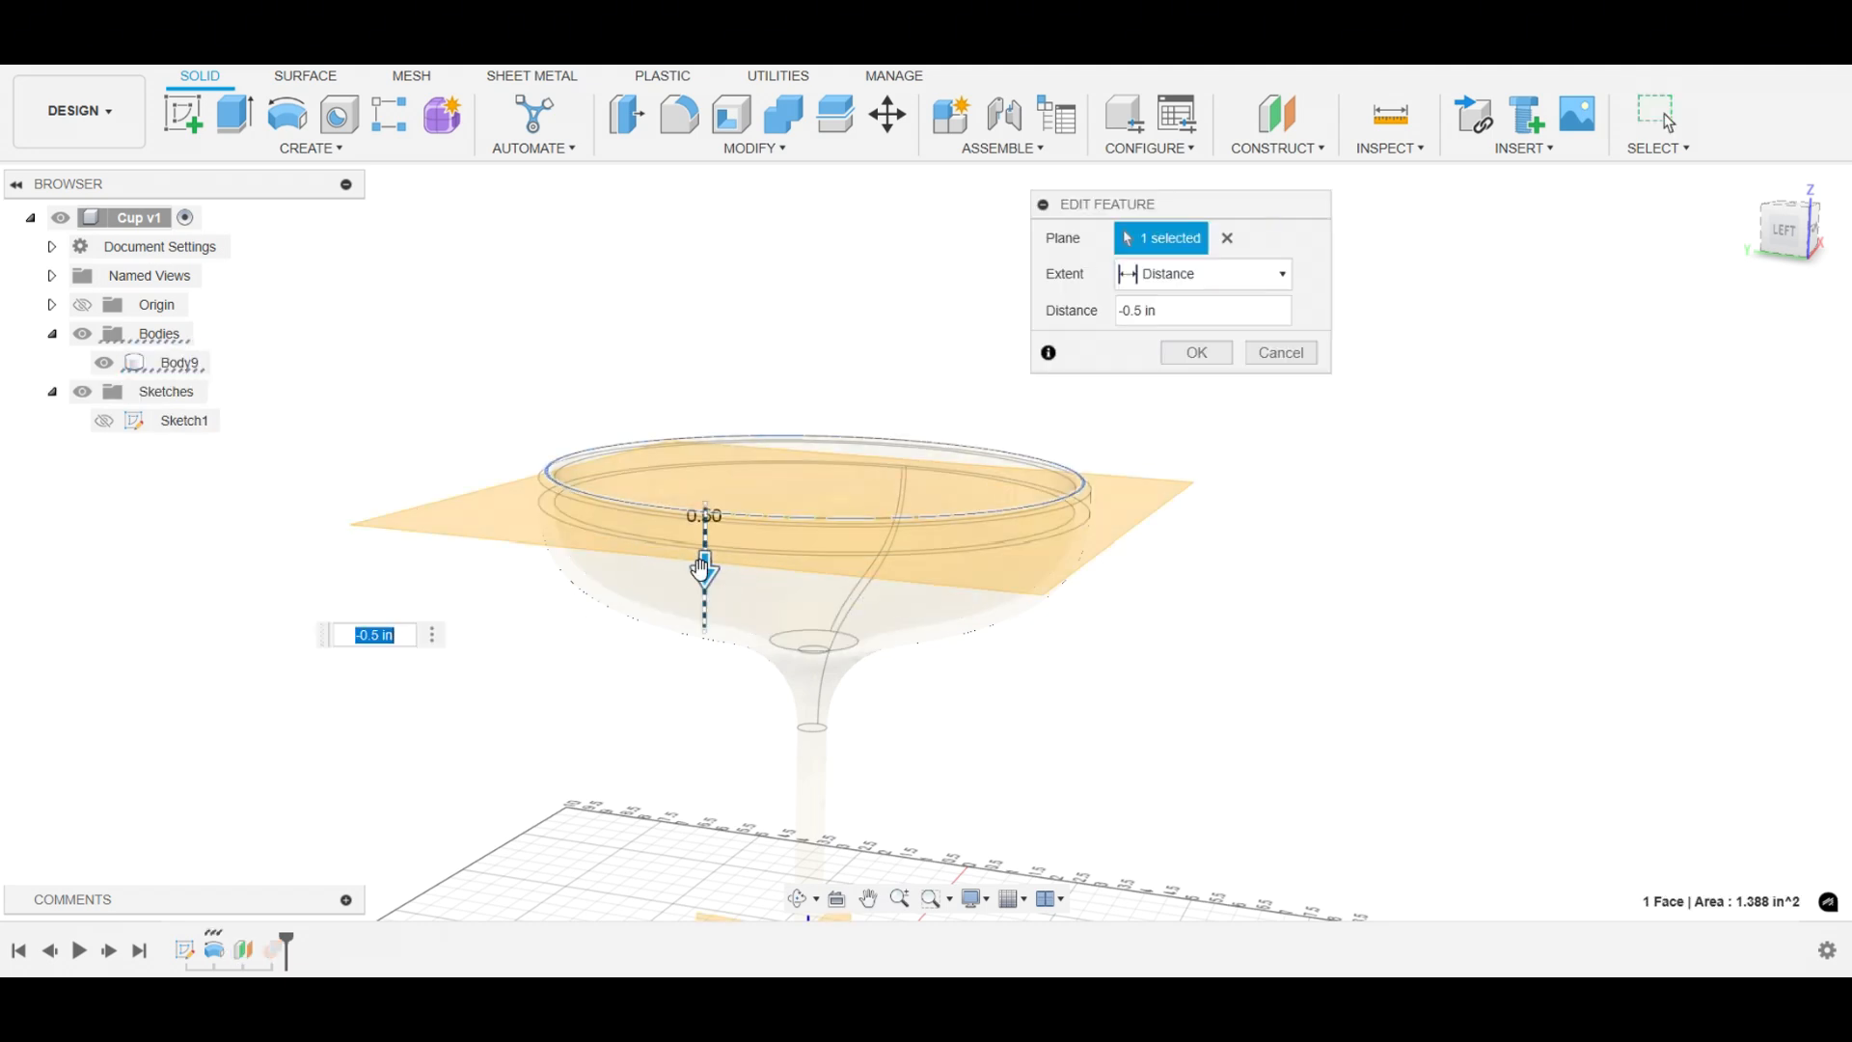
{"action": "left_click_drag", "start_coordinate": [701, 569], "coordinate": [707, 550]}
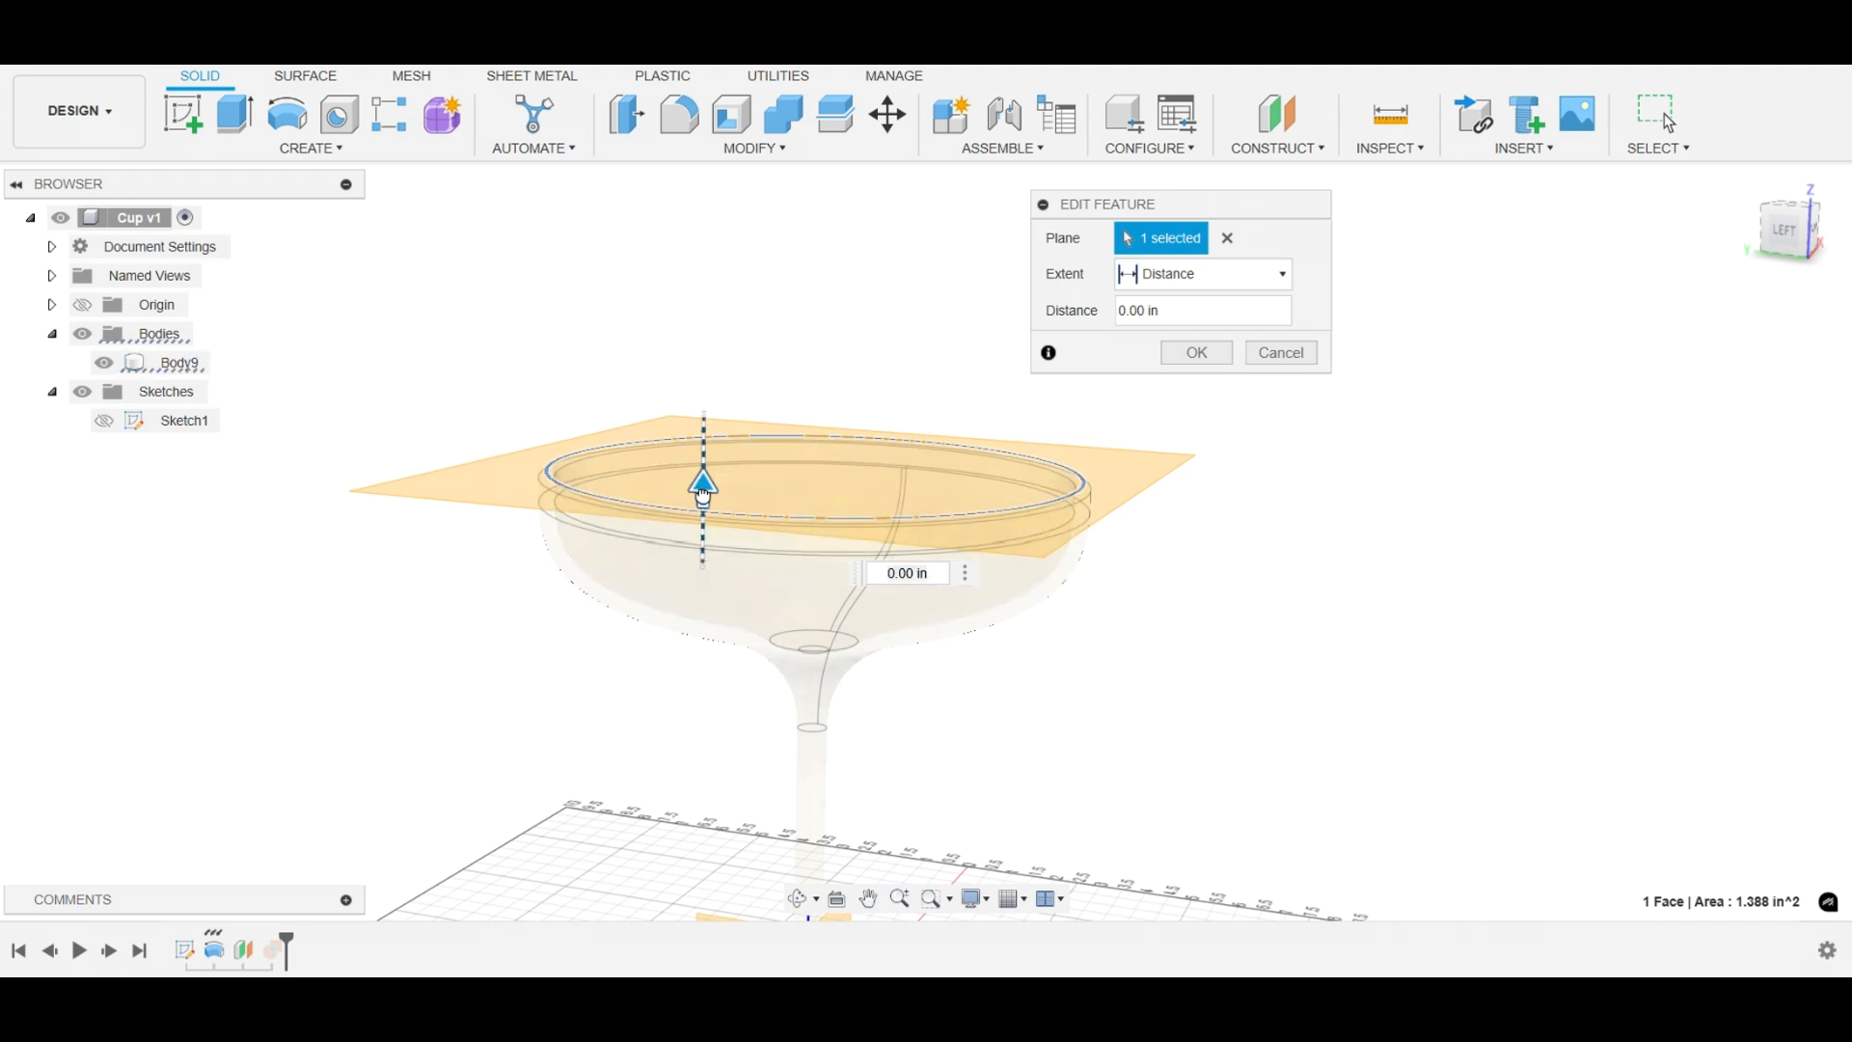
{"action": "left_click_drag", "start_coordinate": [703, 489], "coordinate": [703, 546]}
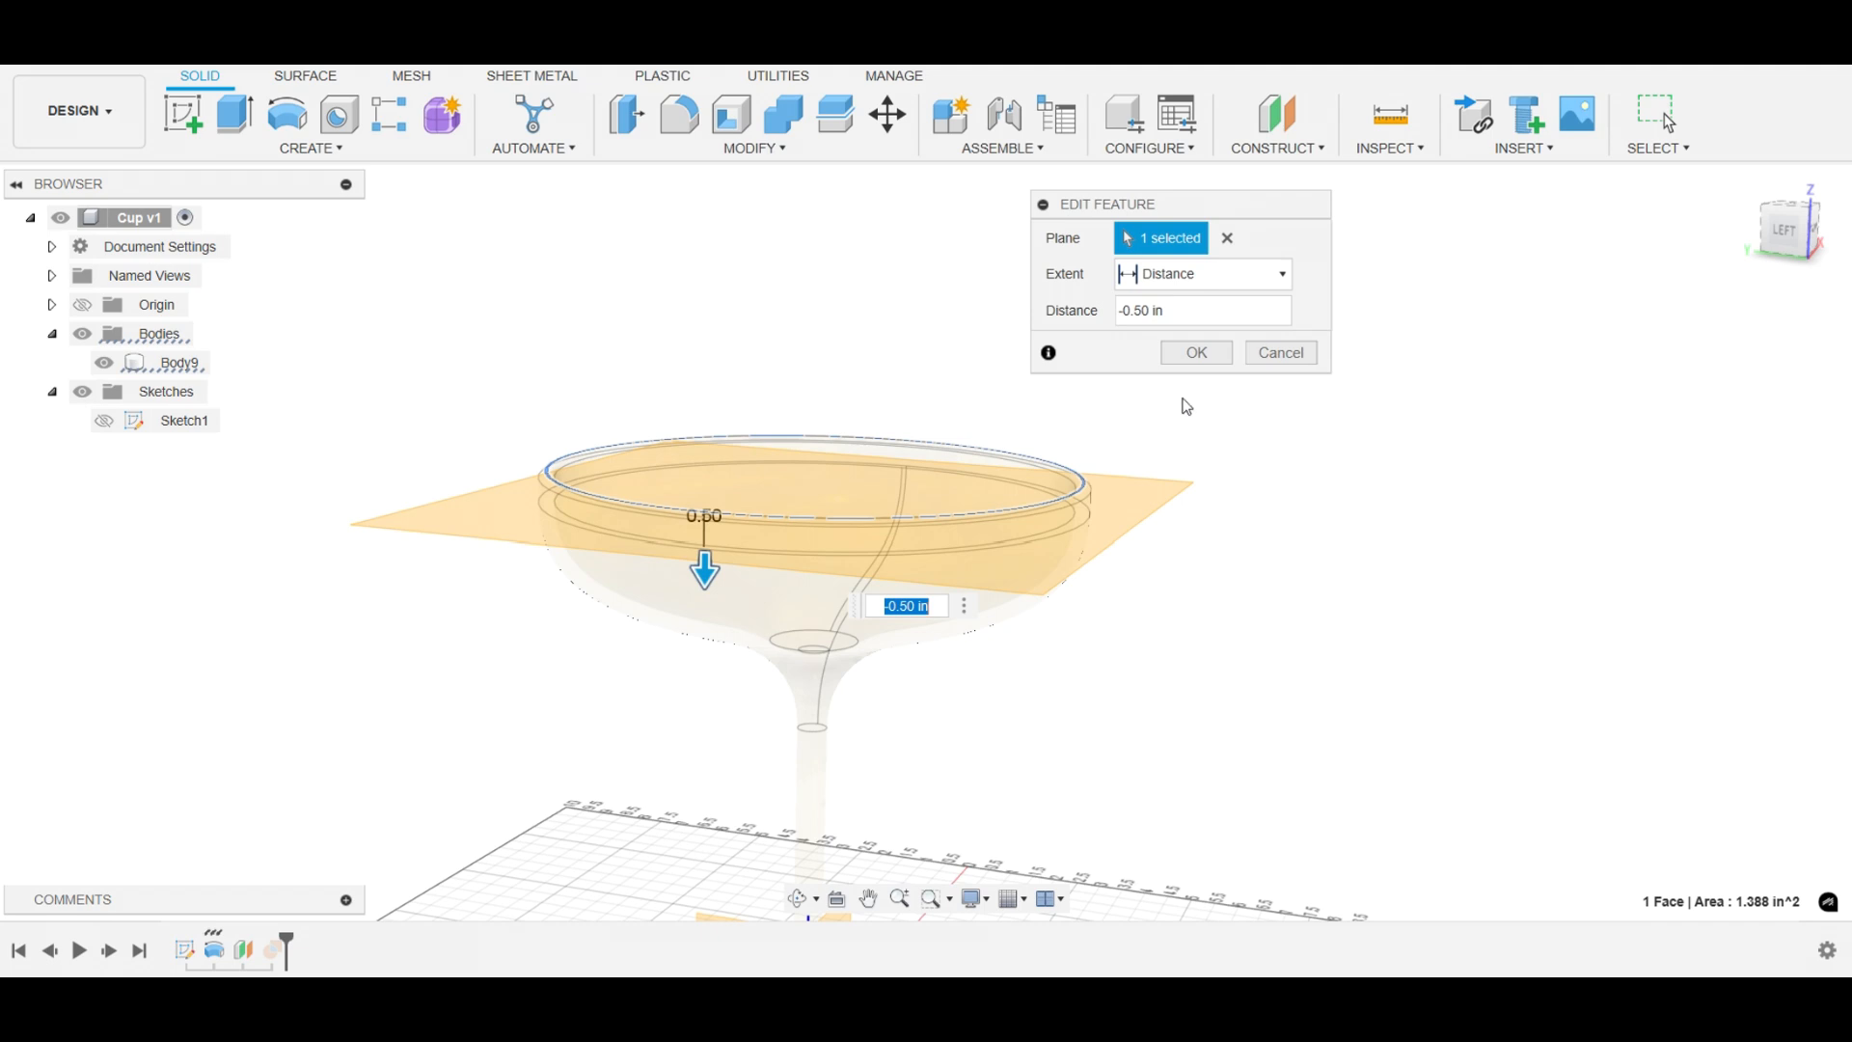
{"action": "left_click", "coordinate": [1199, 357]}
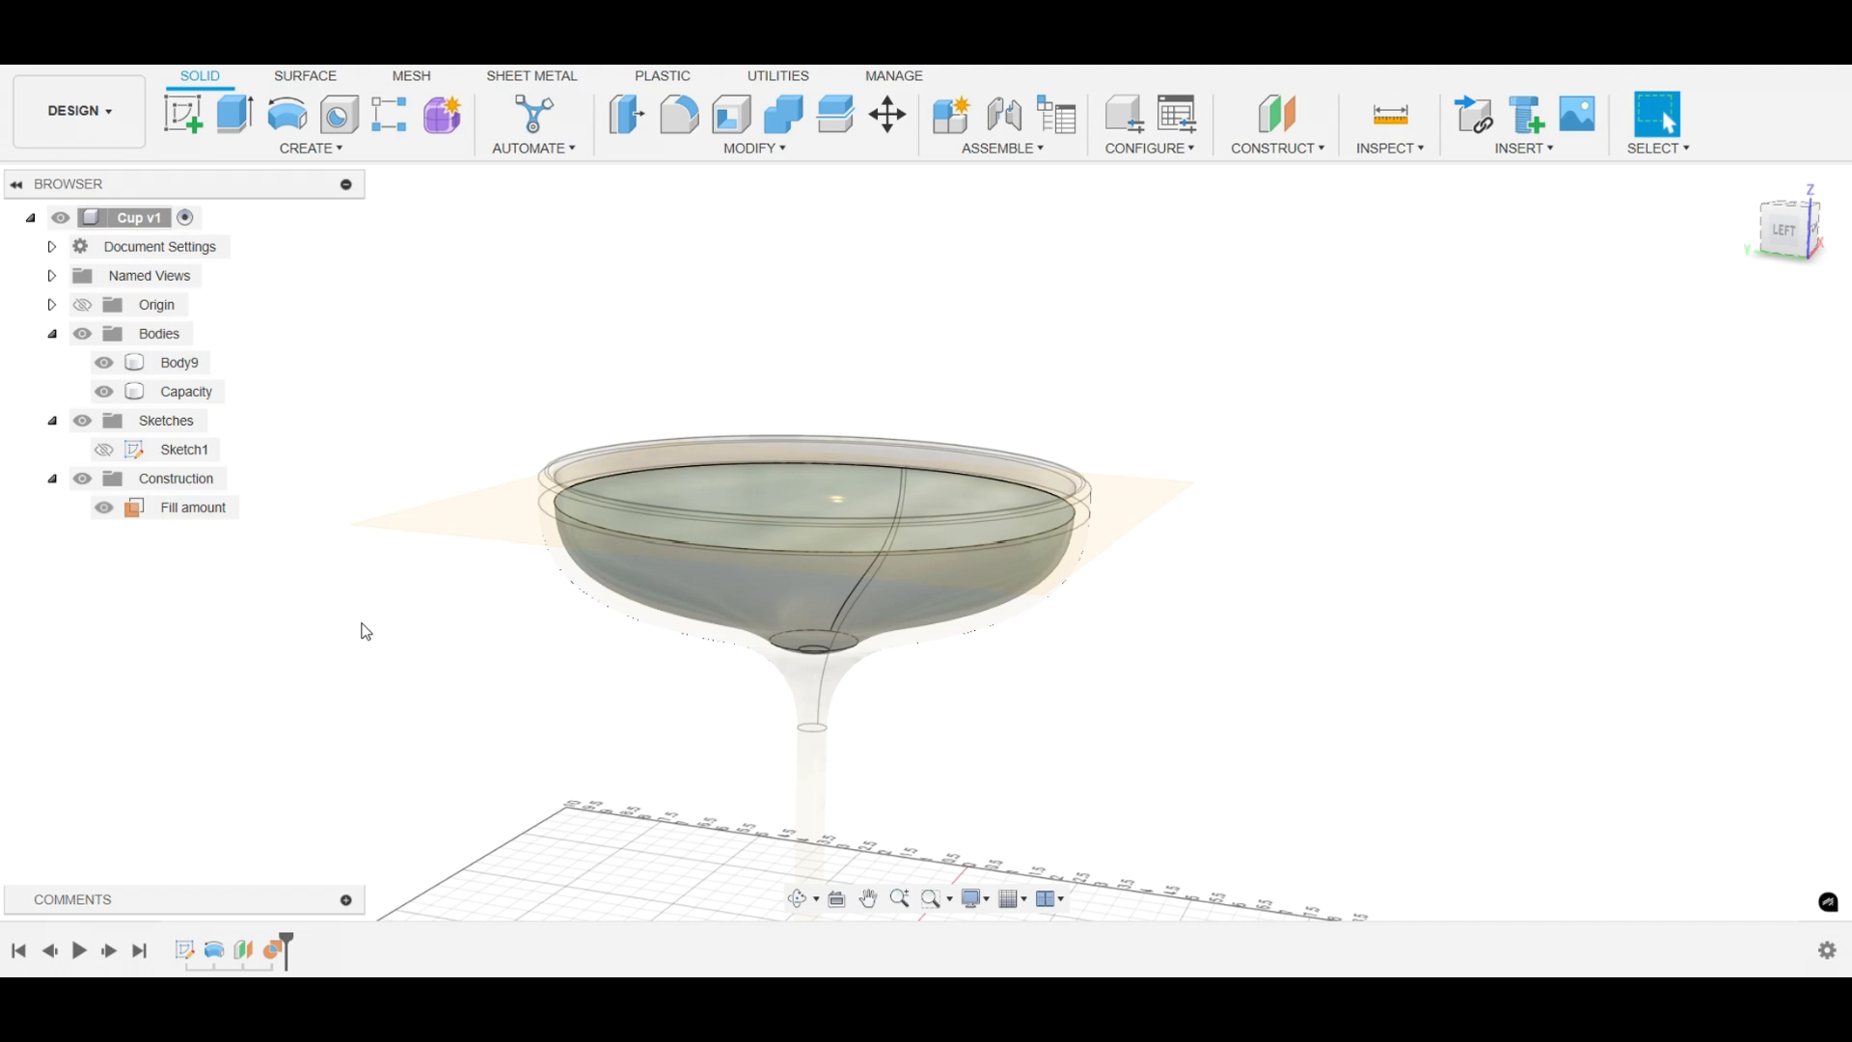
- Open the Capacity body's properties and divide its whole-number volume, 81, by 231 in Calculator to convert cubic inches to gallons
{"action": "right_click", "coordinate": [186, 394]}
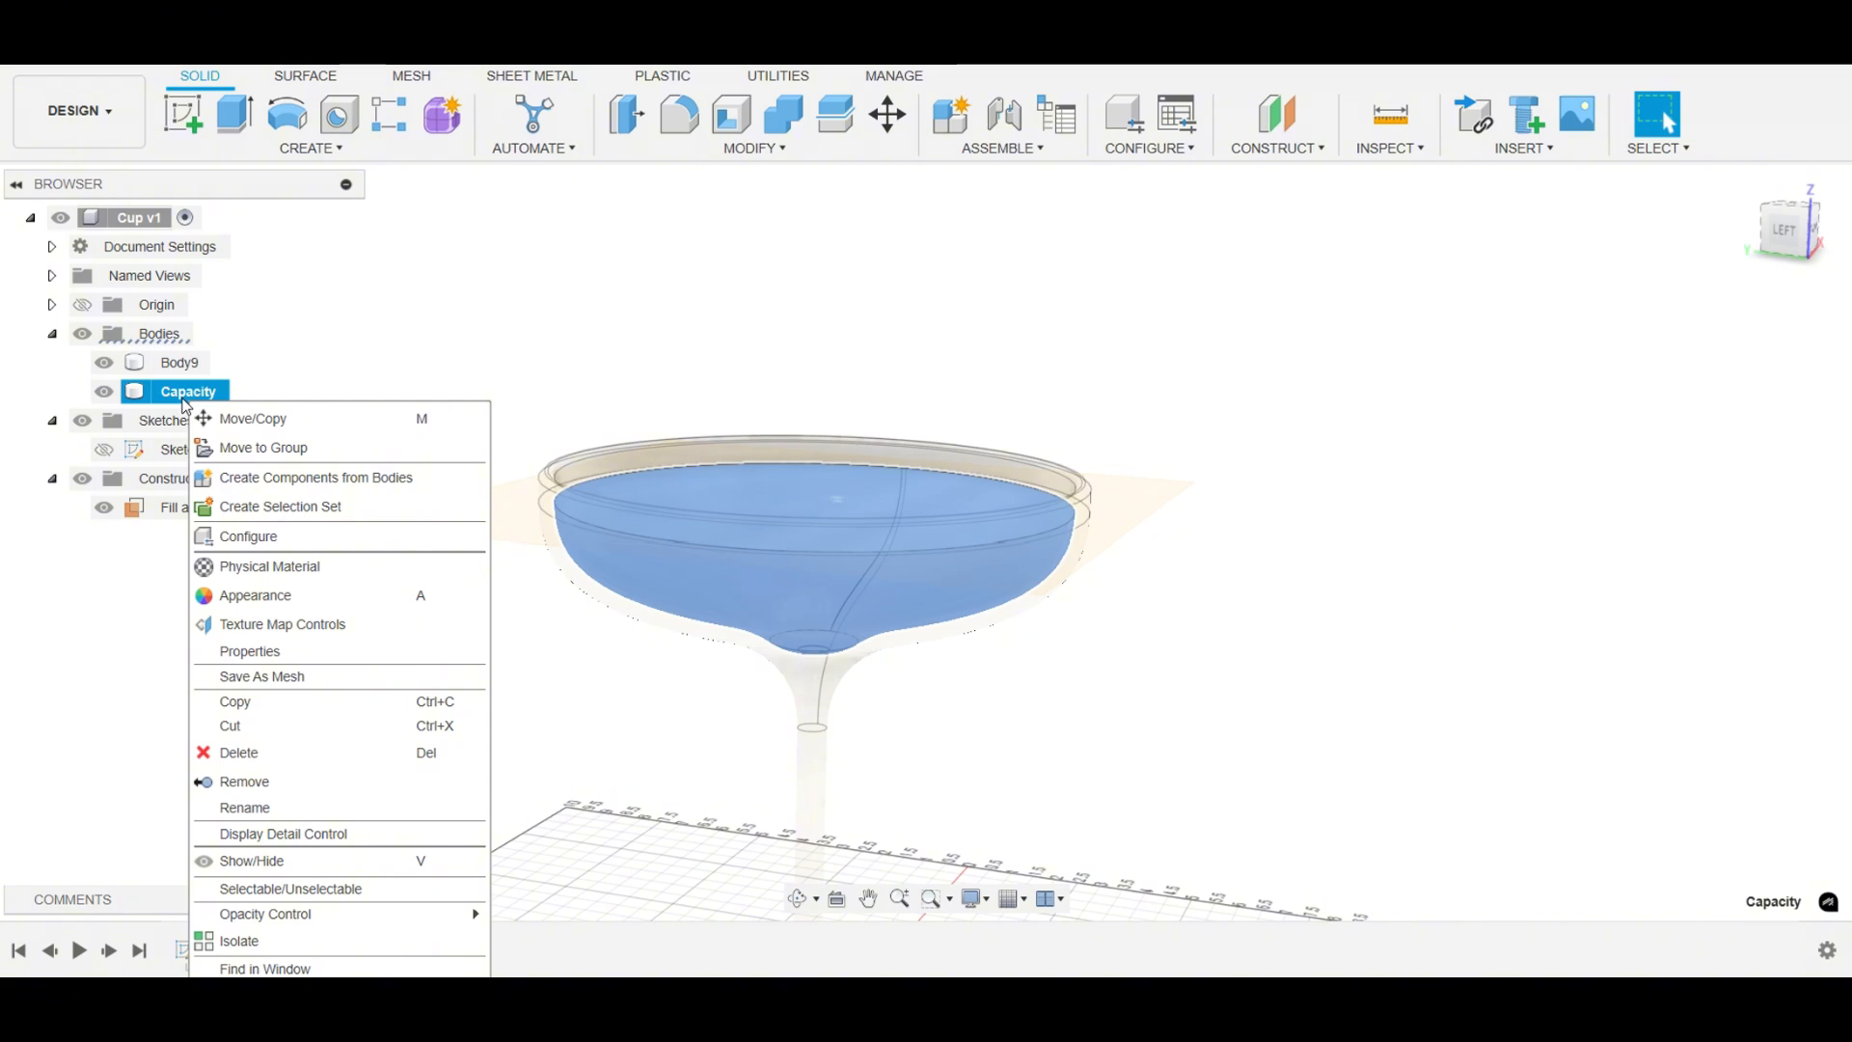
{"action": "left_click", "coordinate": [311, 653]}
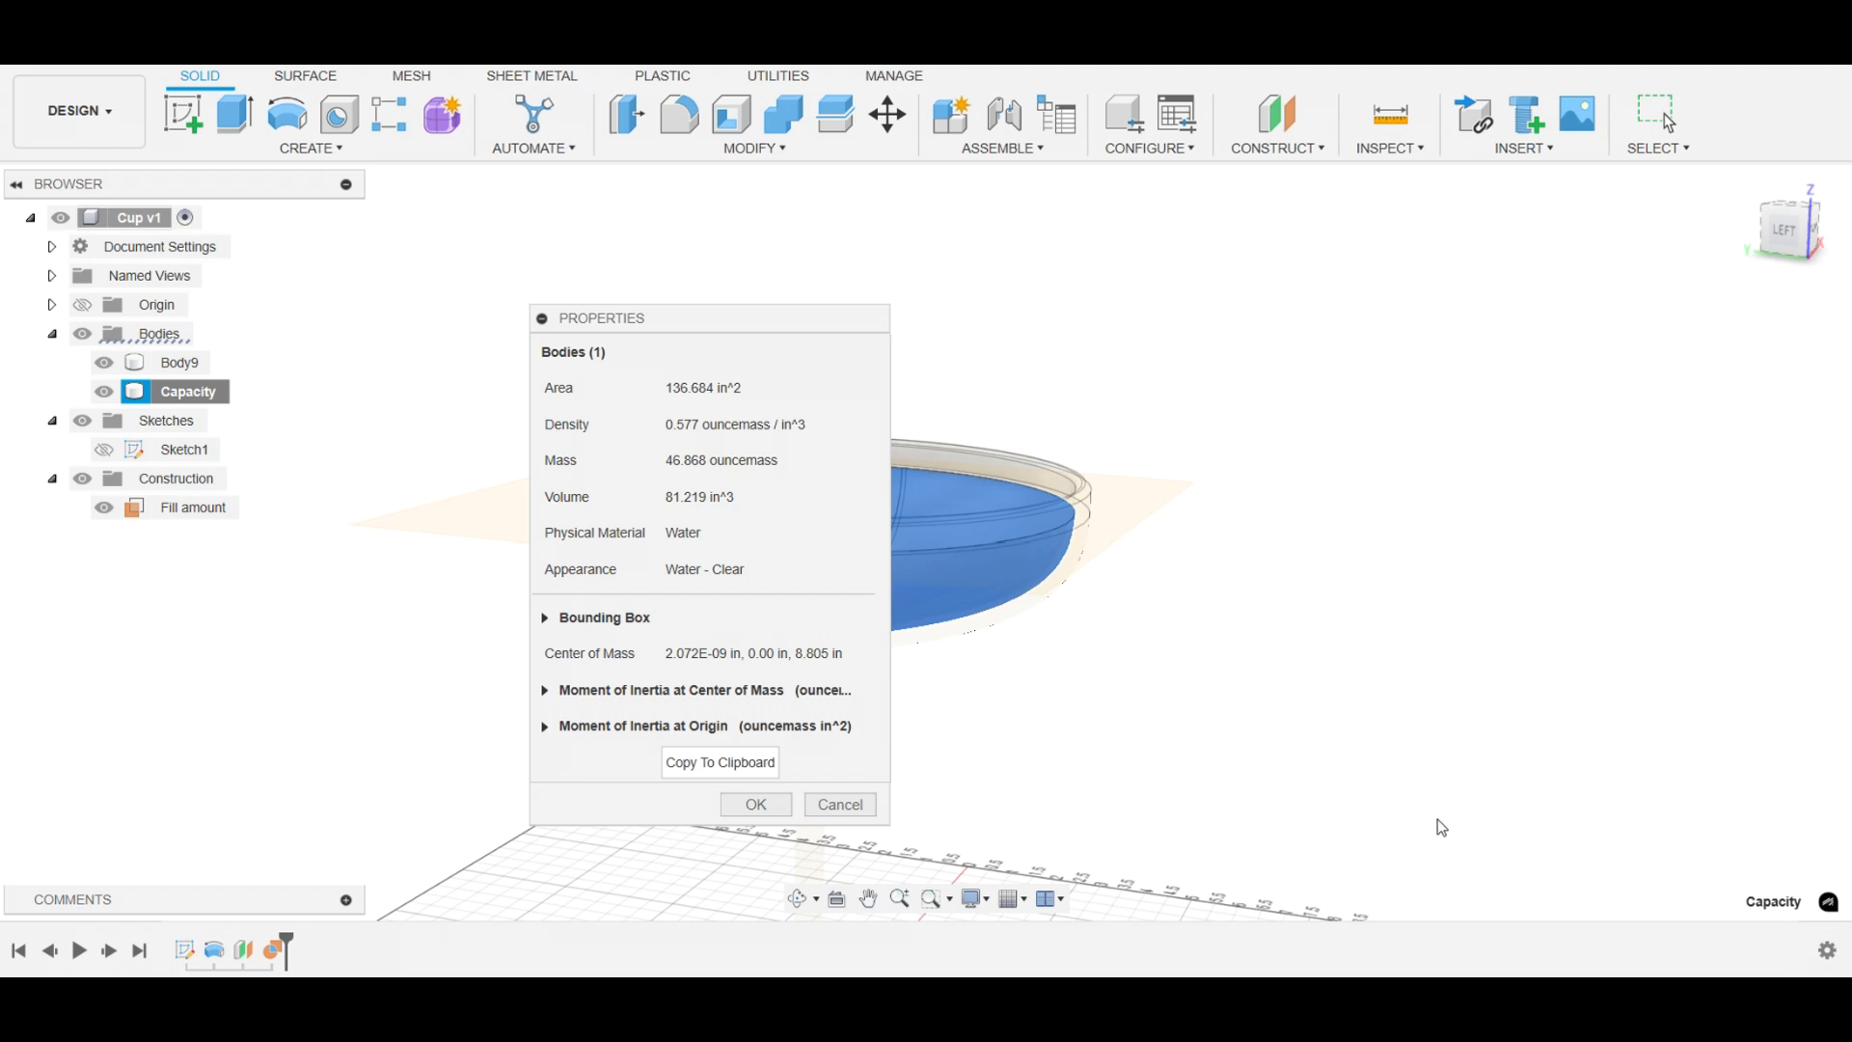
{"action": "key", "text": "XF86Calculator"}
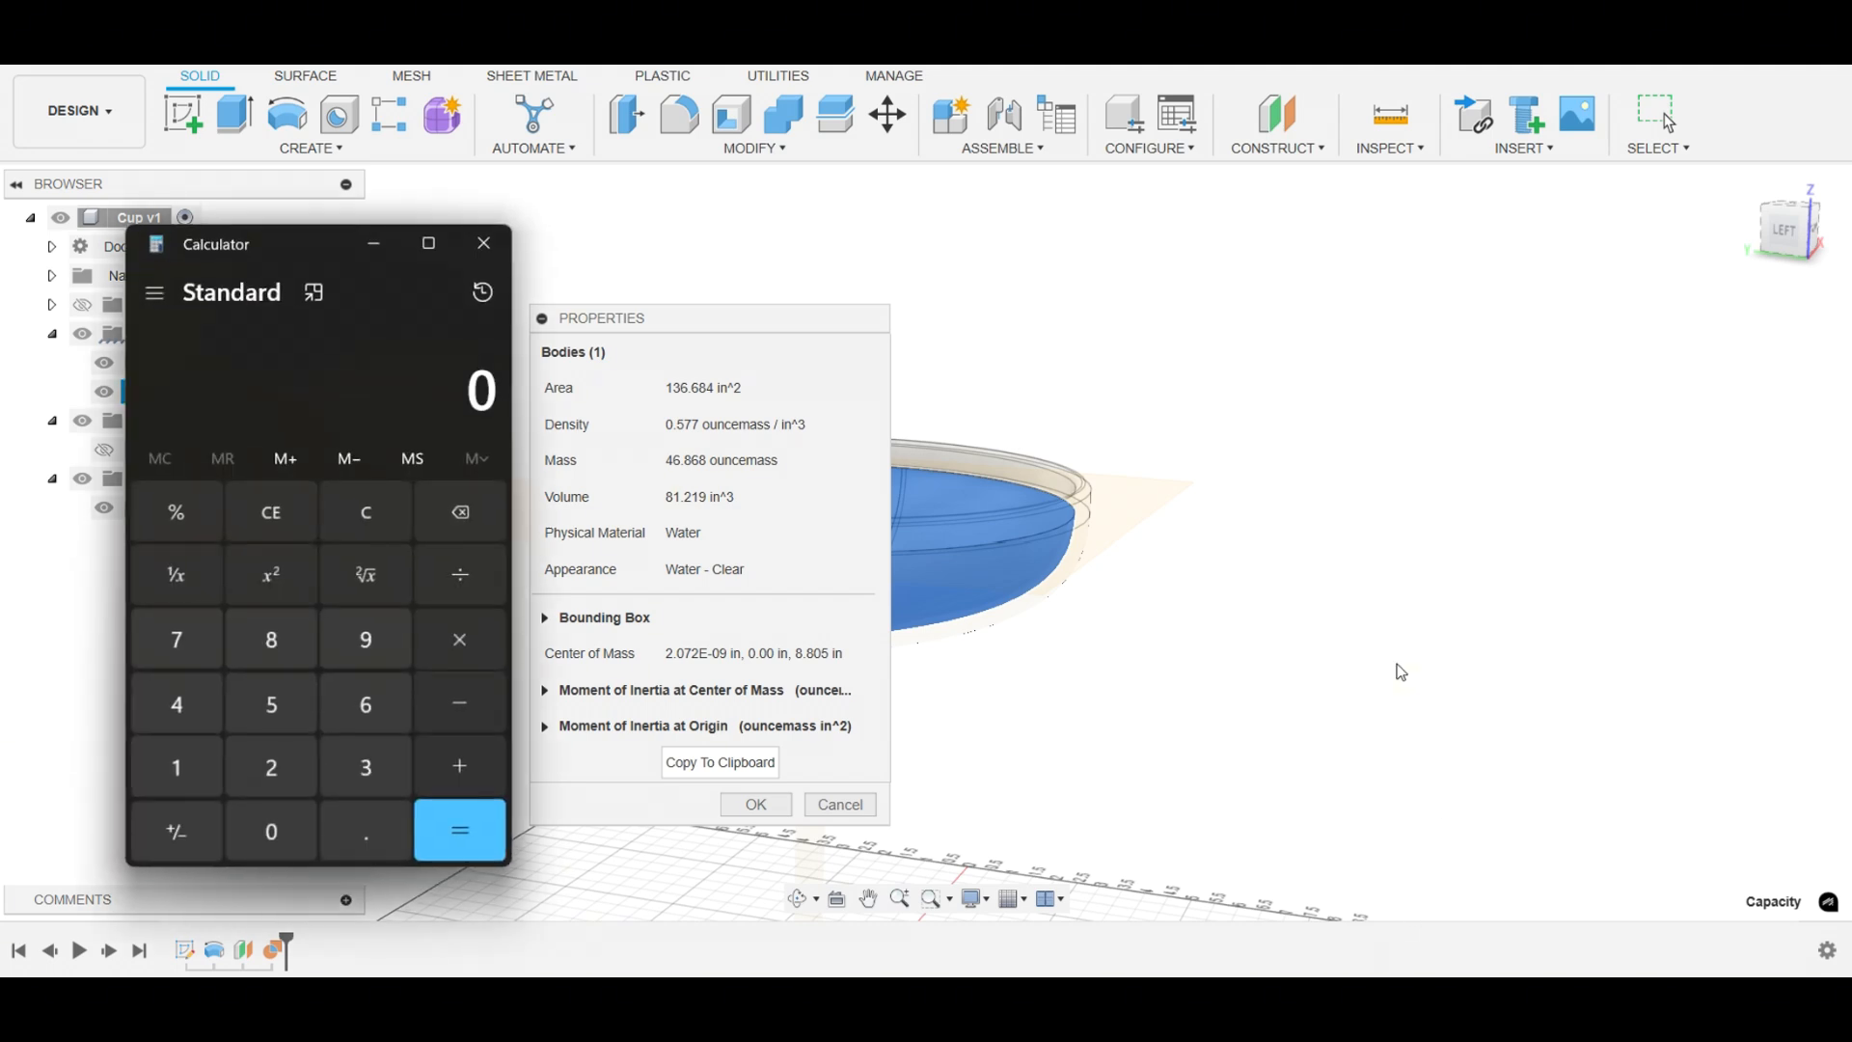
{"action": "left_click", "coordinate": [272, 652]}
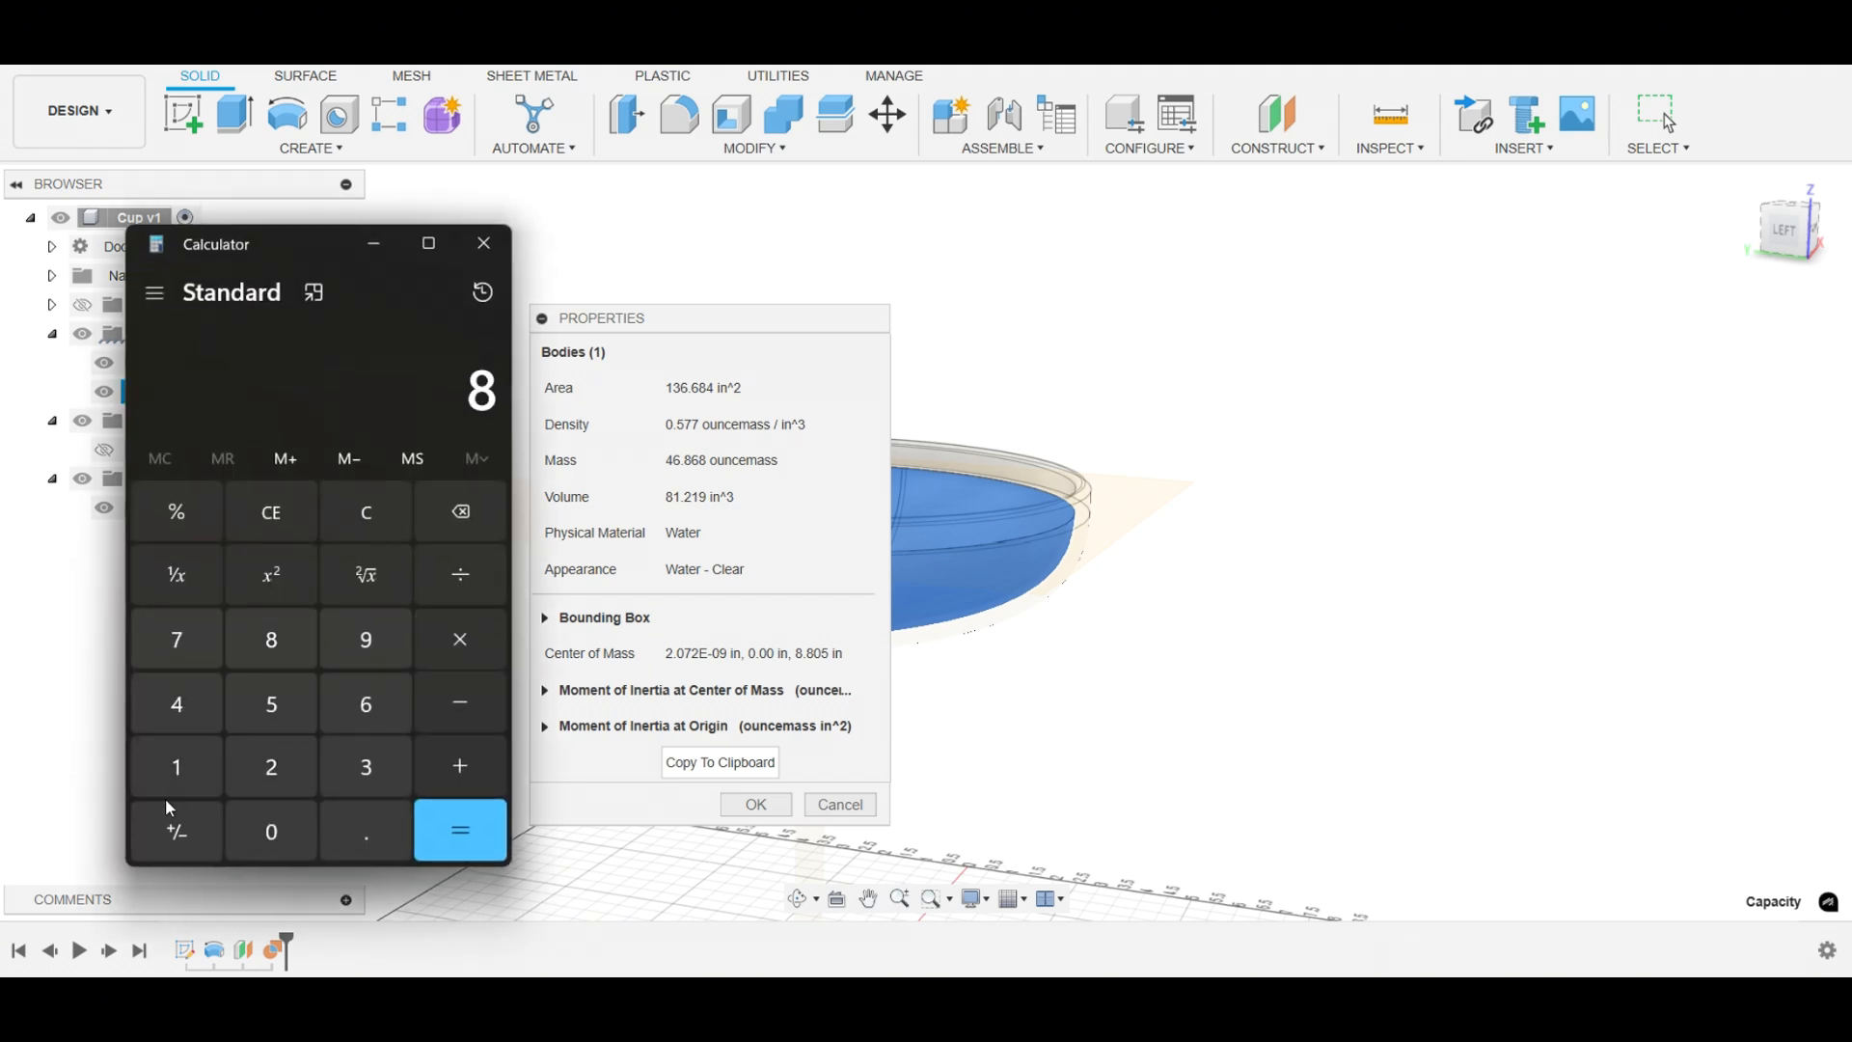
{"action": "left_click", "coordinate": [169, 783]}
{"action": "left_click", "coordinate": [450, 578]}
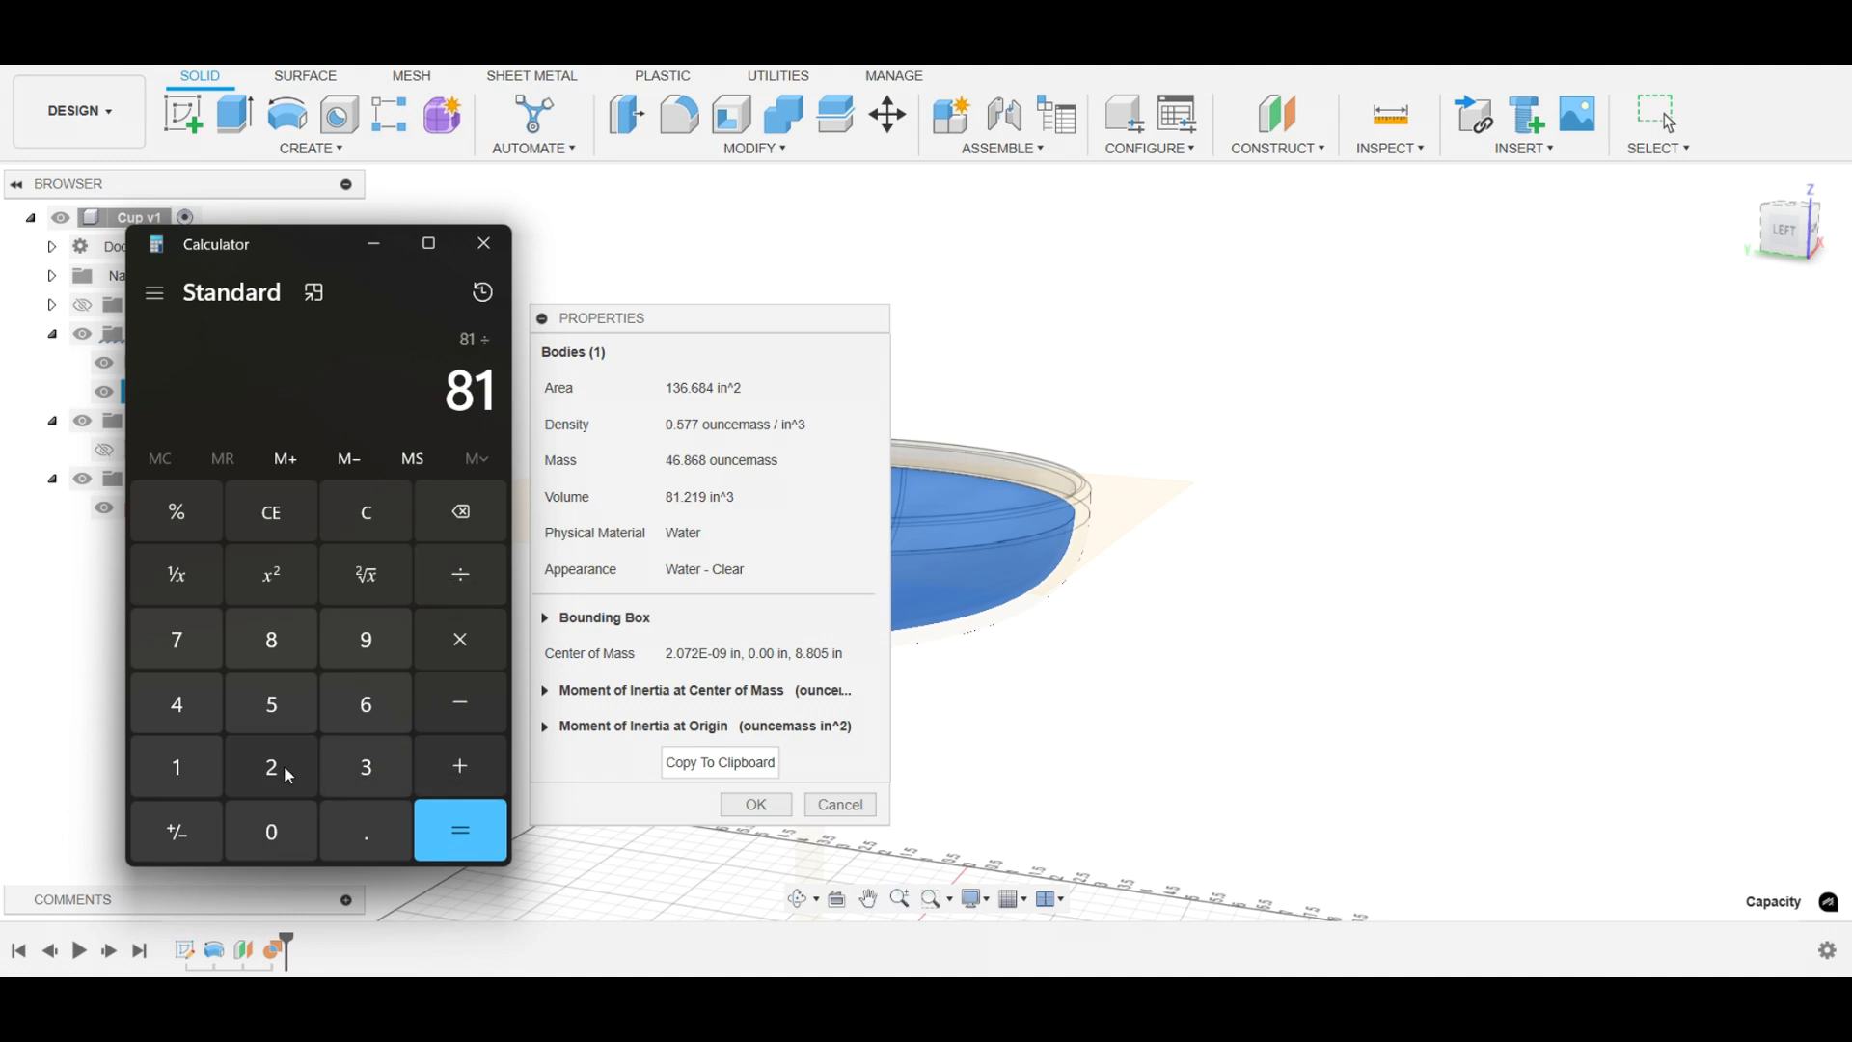
{"action": "left_click", "coordinate": [275, 766]}
{"action": "left_click", "coordinate": [366, 766]}
{"action": "left_click", "coordinate": [169, 767]}
{"action": "left_click", "coordinate": [448, 836]}
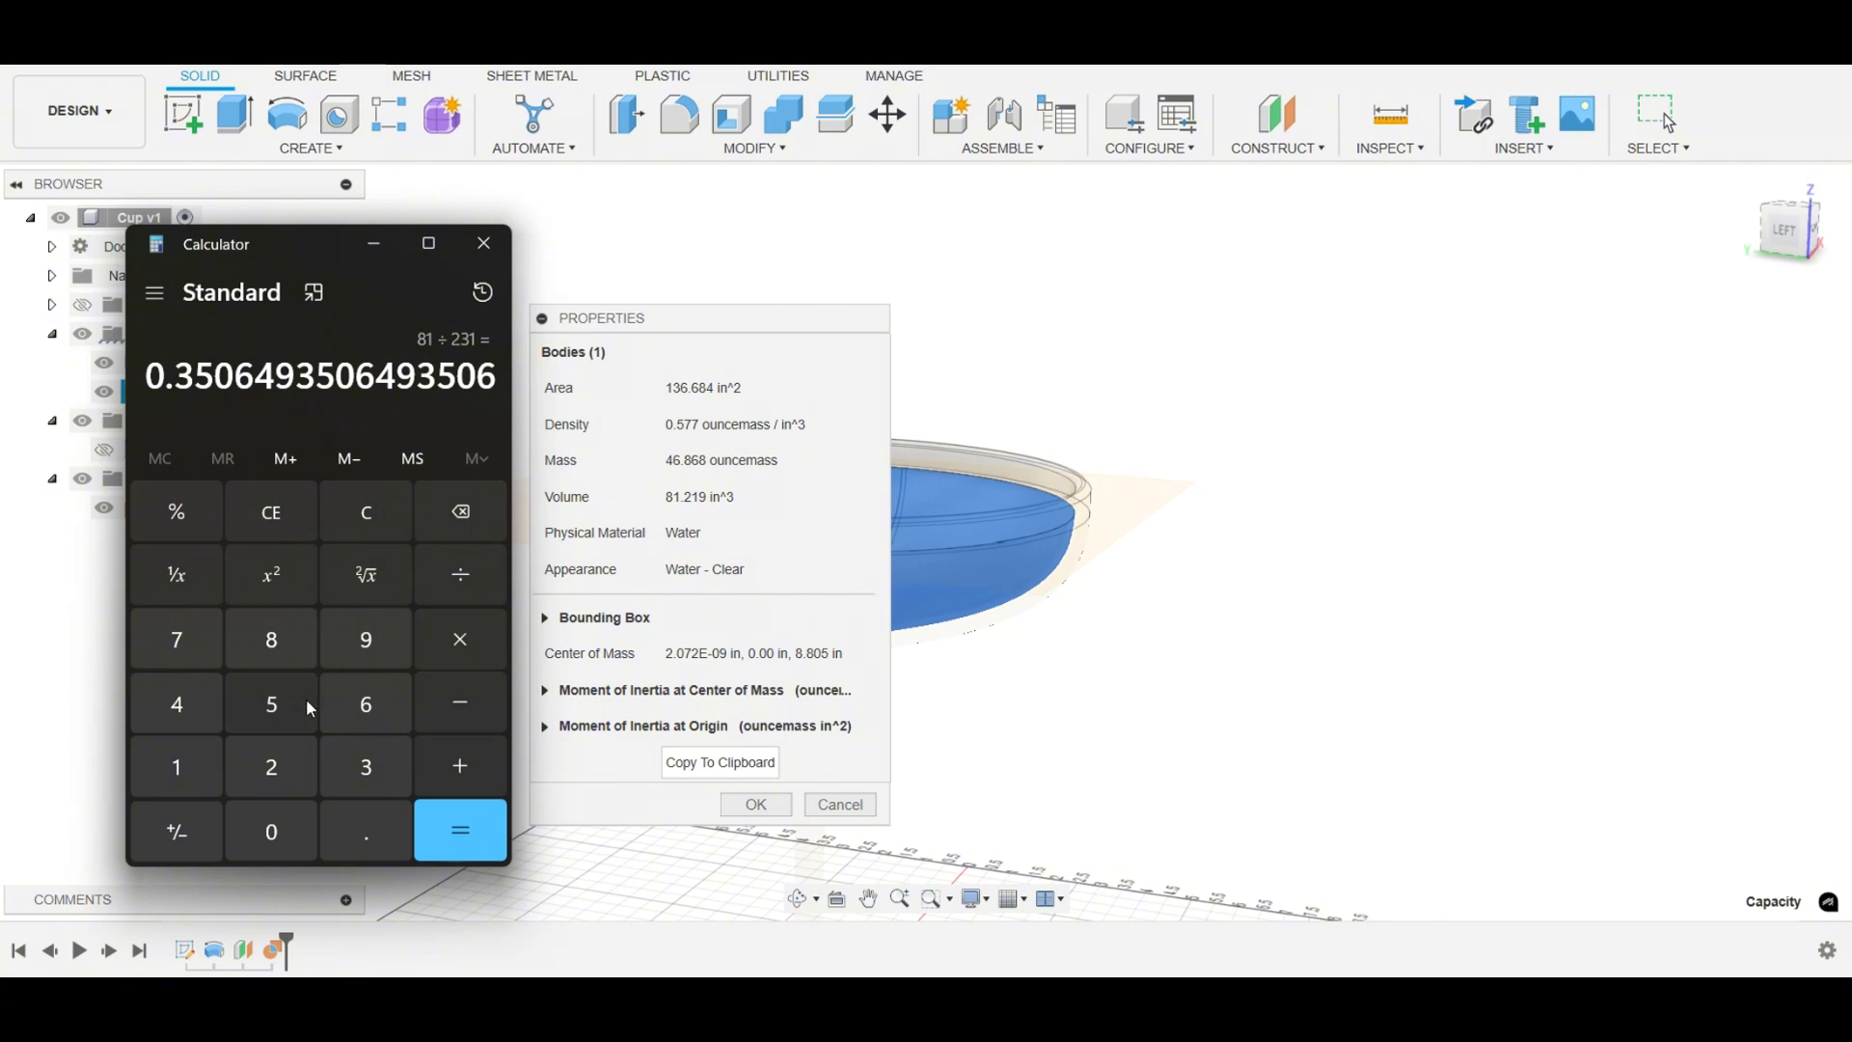
- Multiply the gallon result by 128 to get fluid ounces, and close the Capacity body's properties
{"action": "left_click", "coordinate": [458, 641]}
{"action": "left_click", "coordinate": [176, 767]}
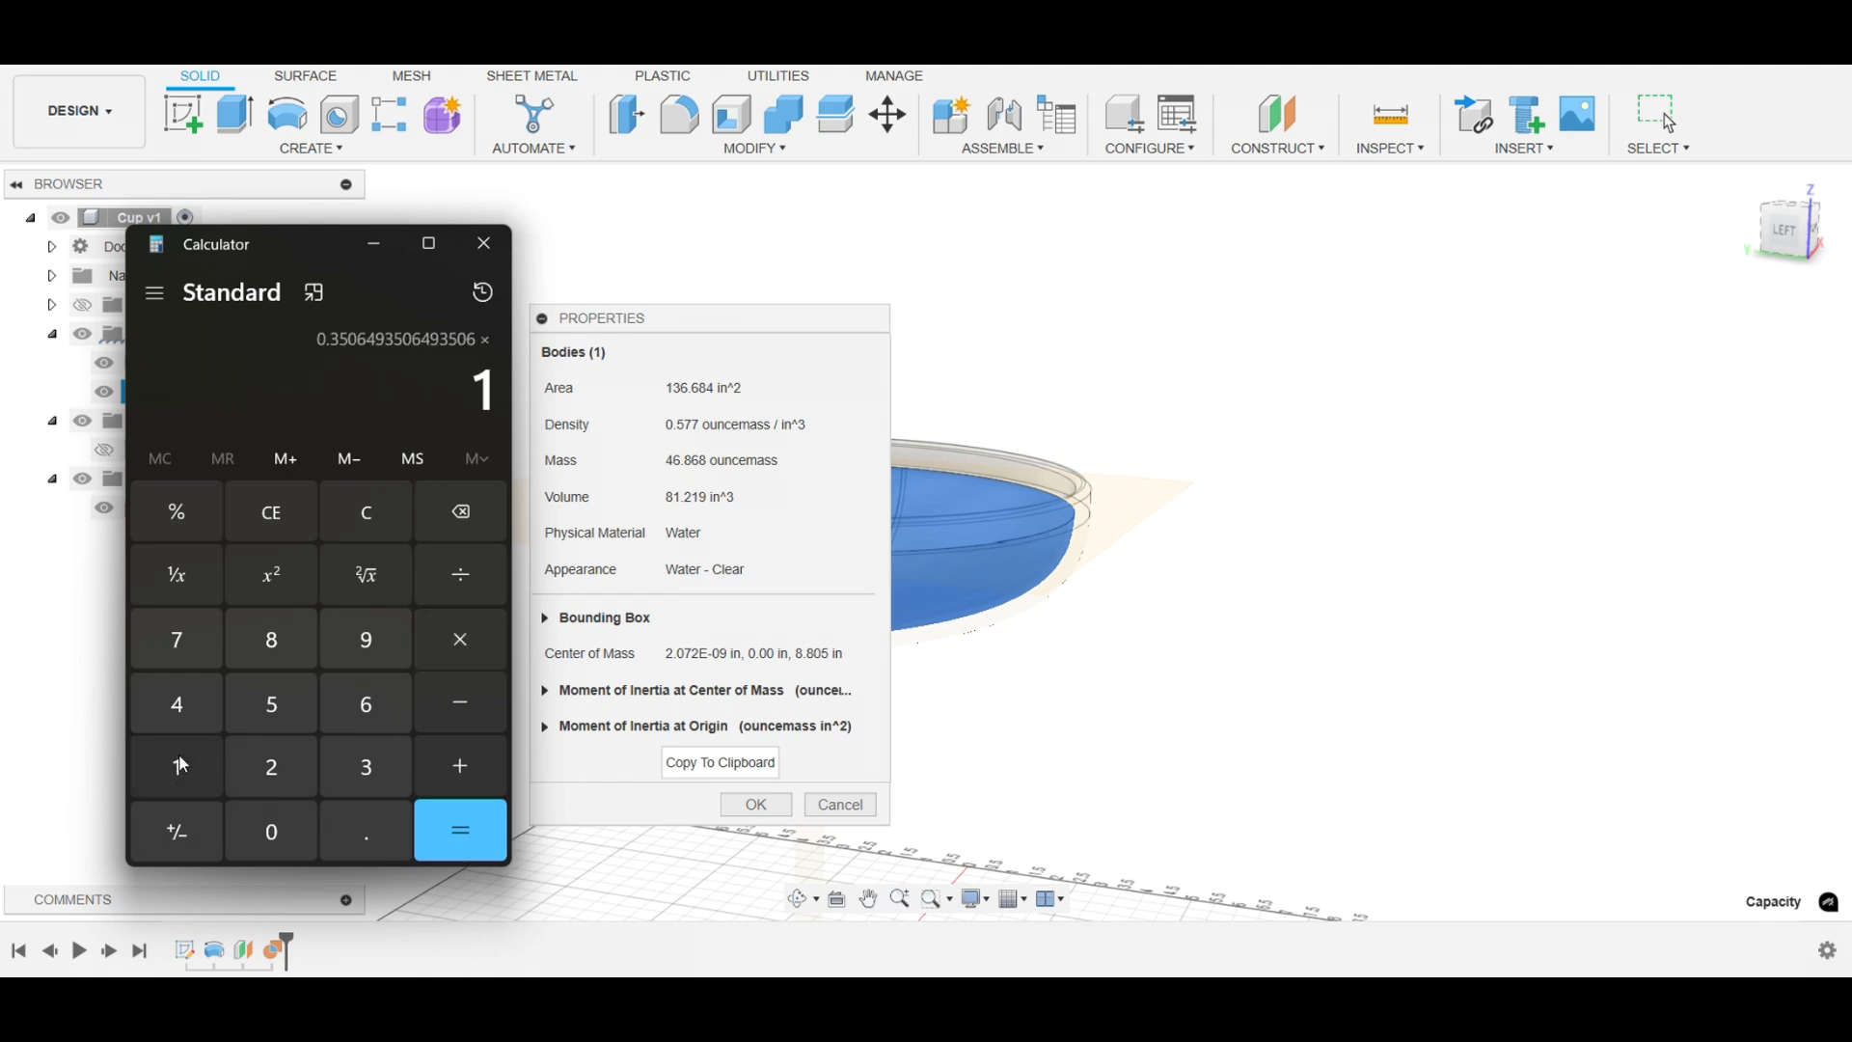
{"action": "left_click", "coordinate": [271, 766]}
{"action": "left_click", "coordinate": [271, 639]}
{"action": "left_click", "coordinate": [473, 829]}
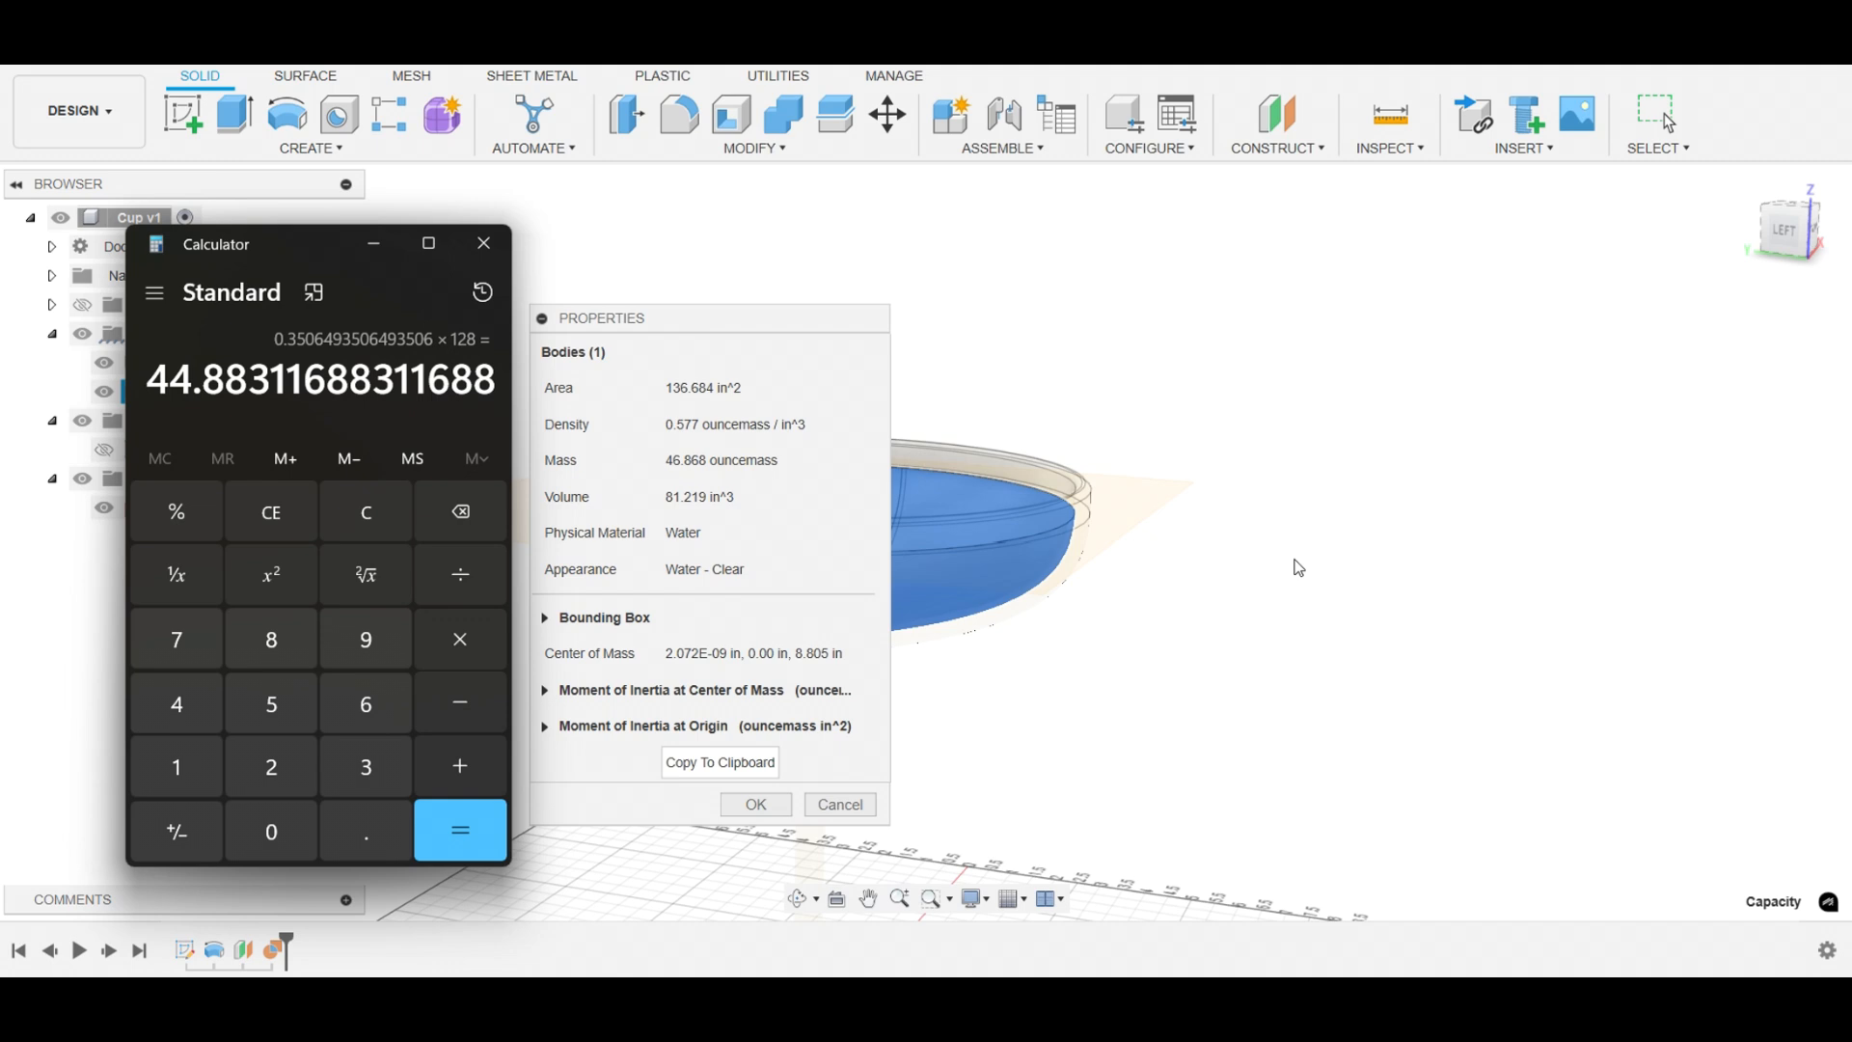
{"action": "left_click", "coordinate": [770, 815]}
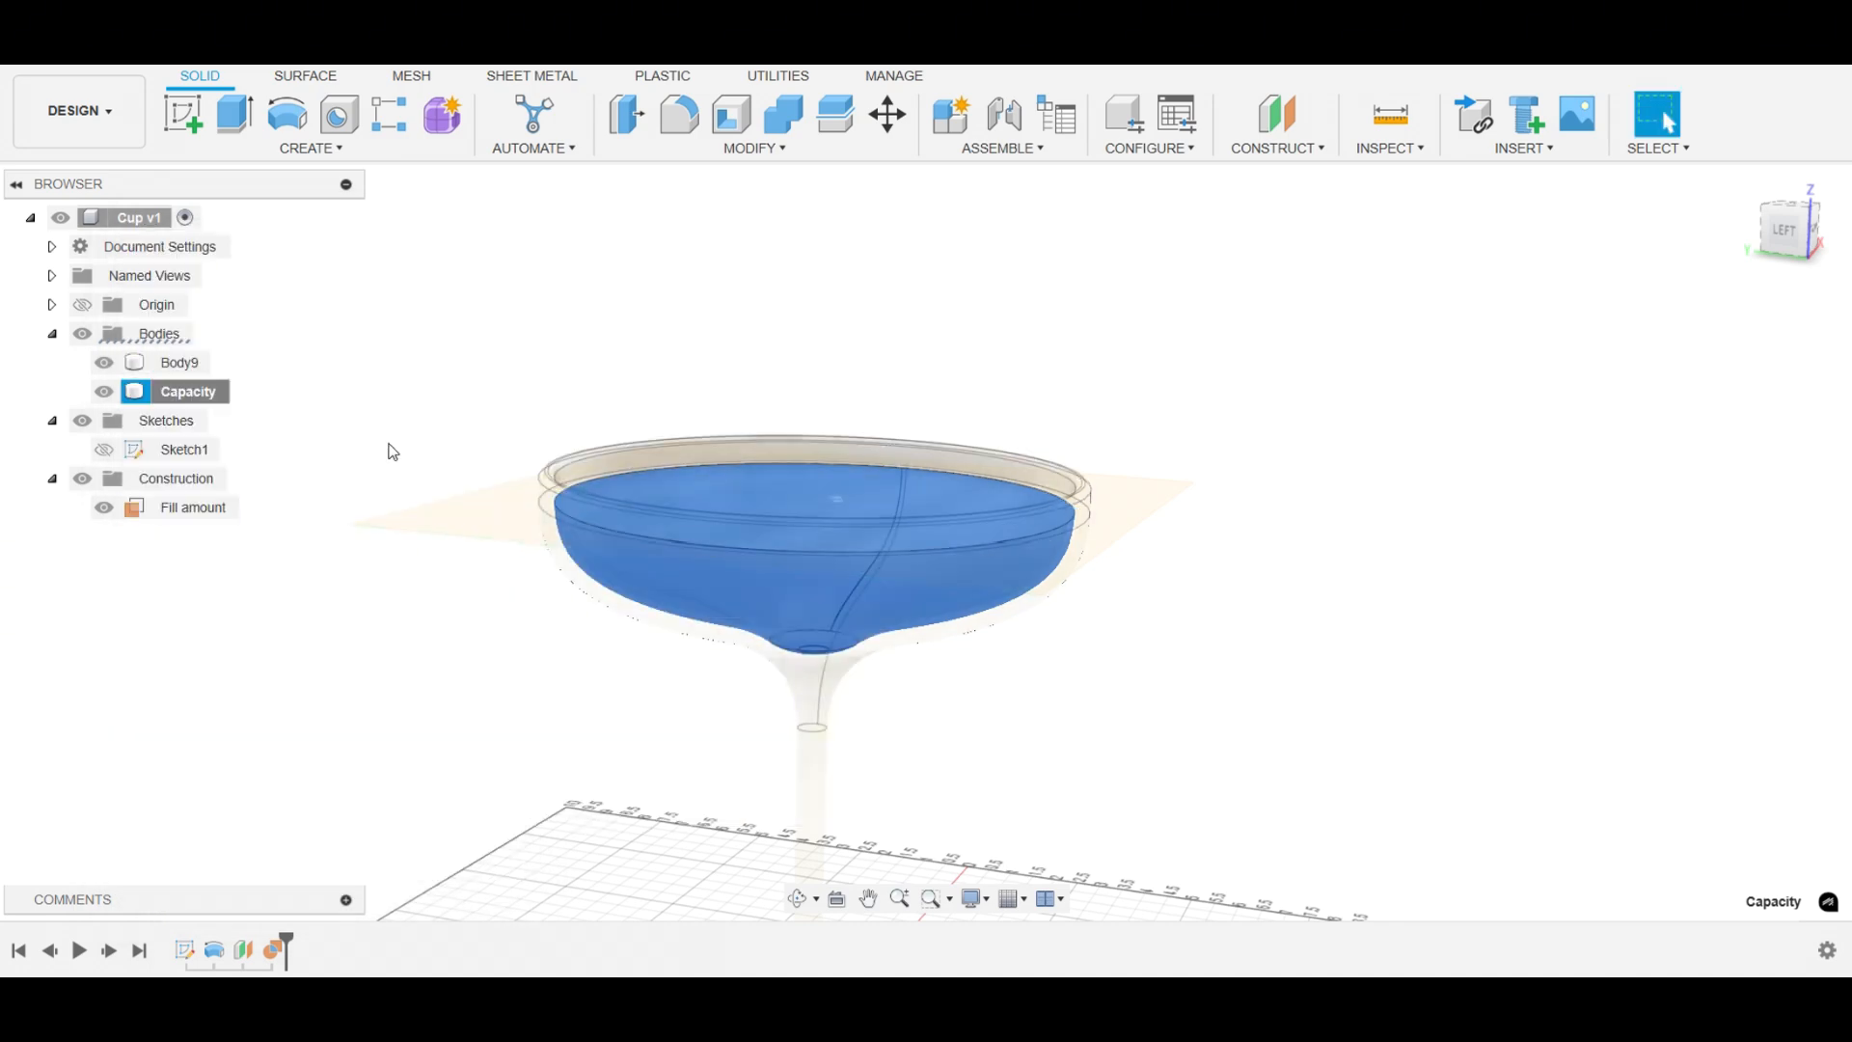
- Toggle the cup body's visibility off and on to restore its opaque gold display, and clear the selection
{"action": "left_click", "coordinate": [799, 899]}
{"action": "mouse_move", "coordinate": [818, 721]}
{"action": "left_mouse_down"}
{"action": "mouse_move", "coordinate": [848, 752]}
{"action": "mouse_move", "coordinate": [843, 621]}
{"action": "mouse_move", "coordinate": [819, 698]}
{"action": "mouse_move", "coordinate": [844, 704]}
{"action": "left_mouse_up"}
{"action": "middle_click_drag", "start_coordinate": [844, 704], "coordinate": [839, 709], "text": "shift"}
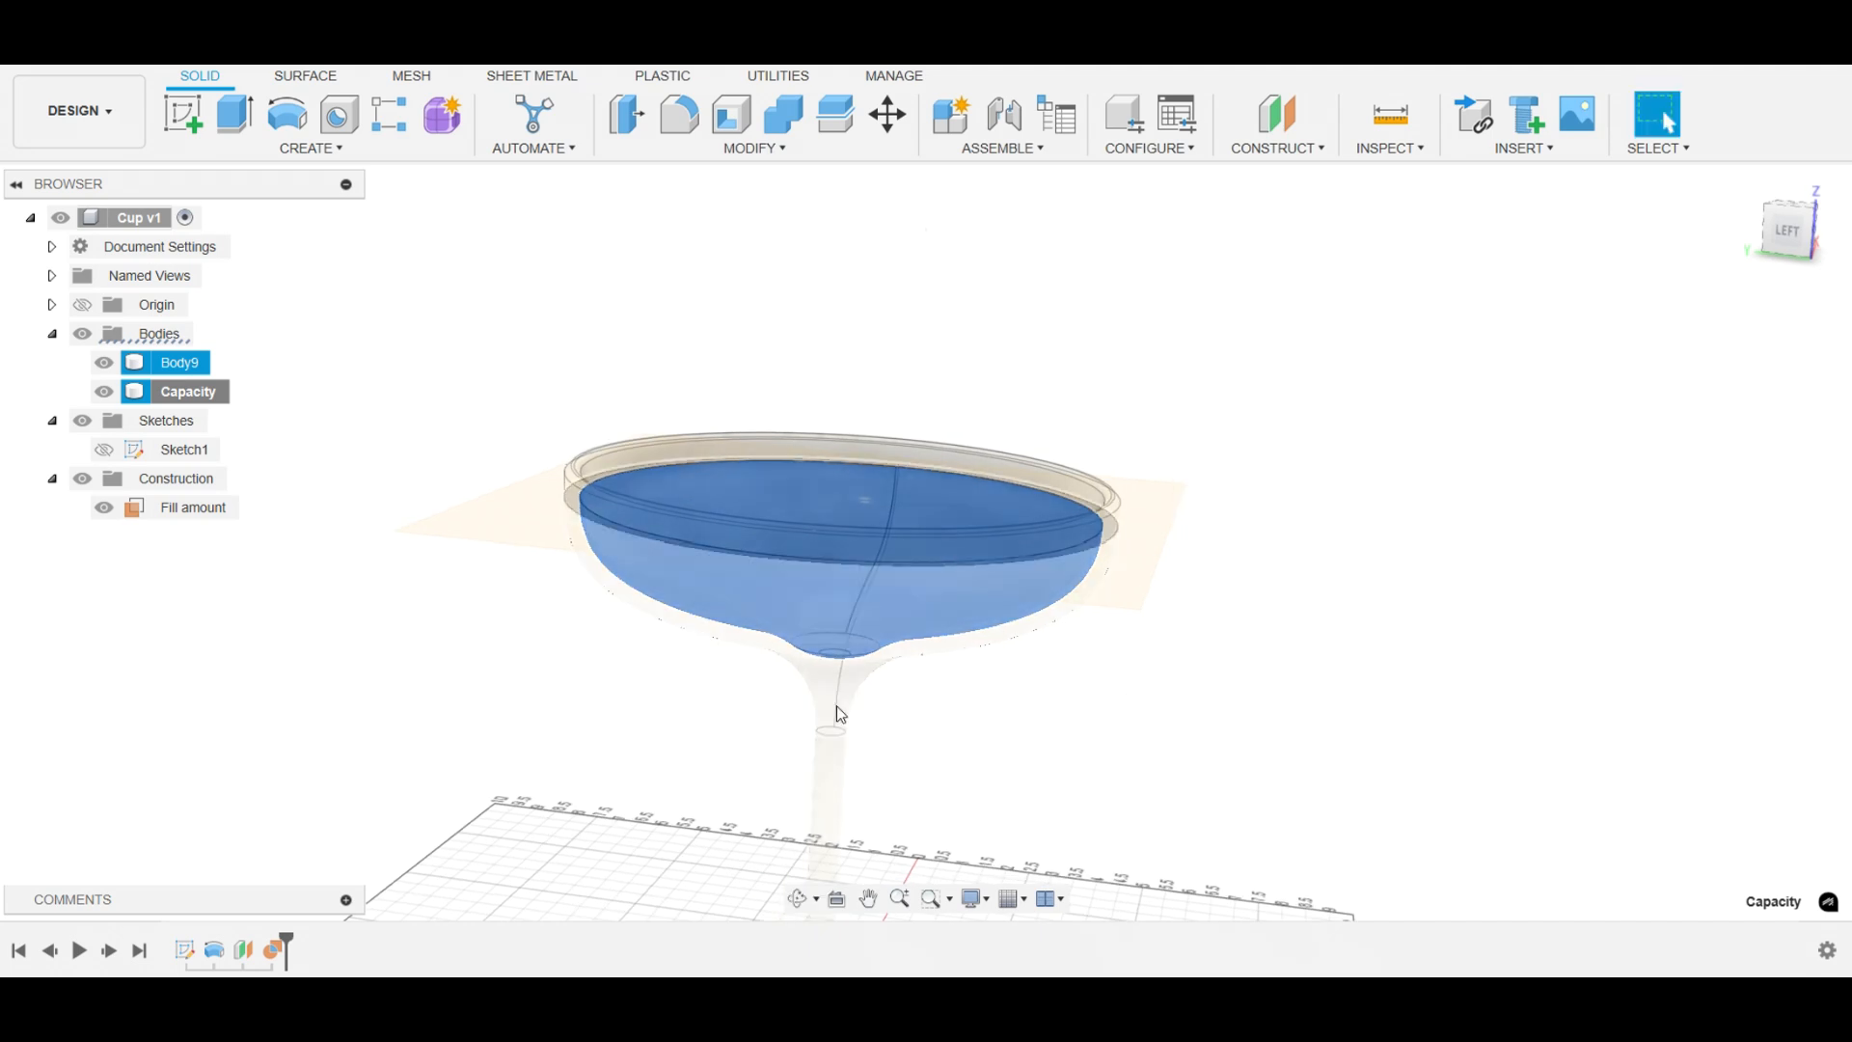
{"action": "left_click", "coordinate": [106, 363]}
{"action": "left_click", "coordinate": [105, 364]}
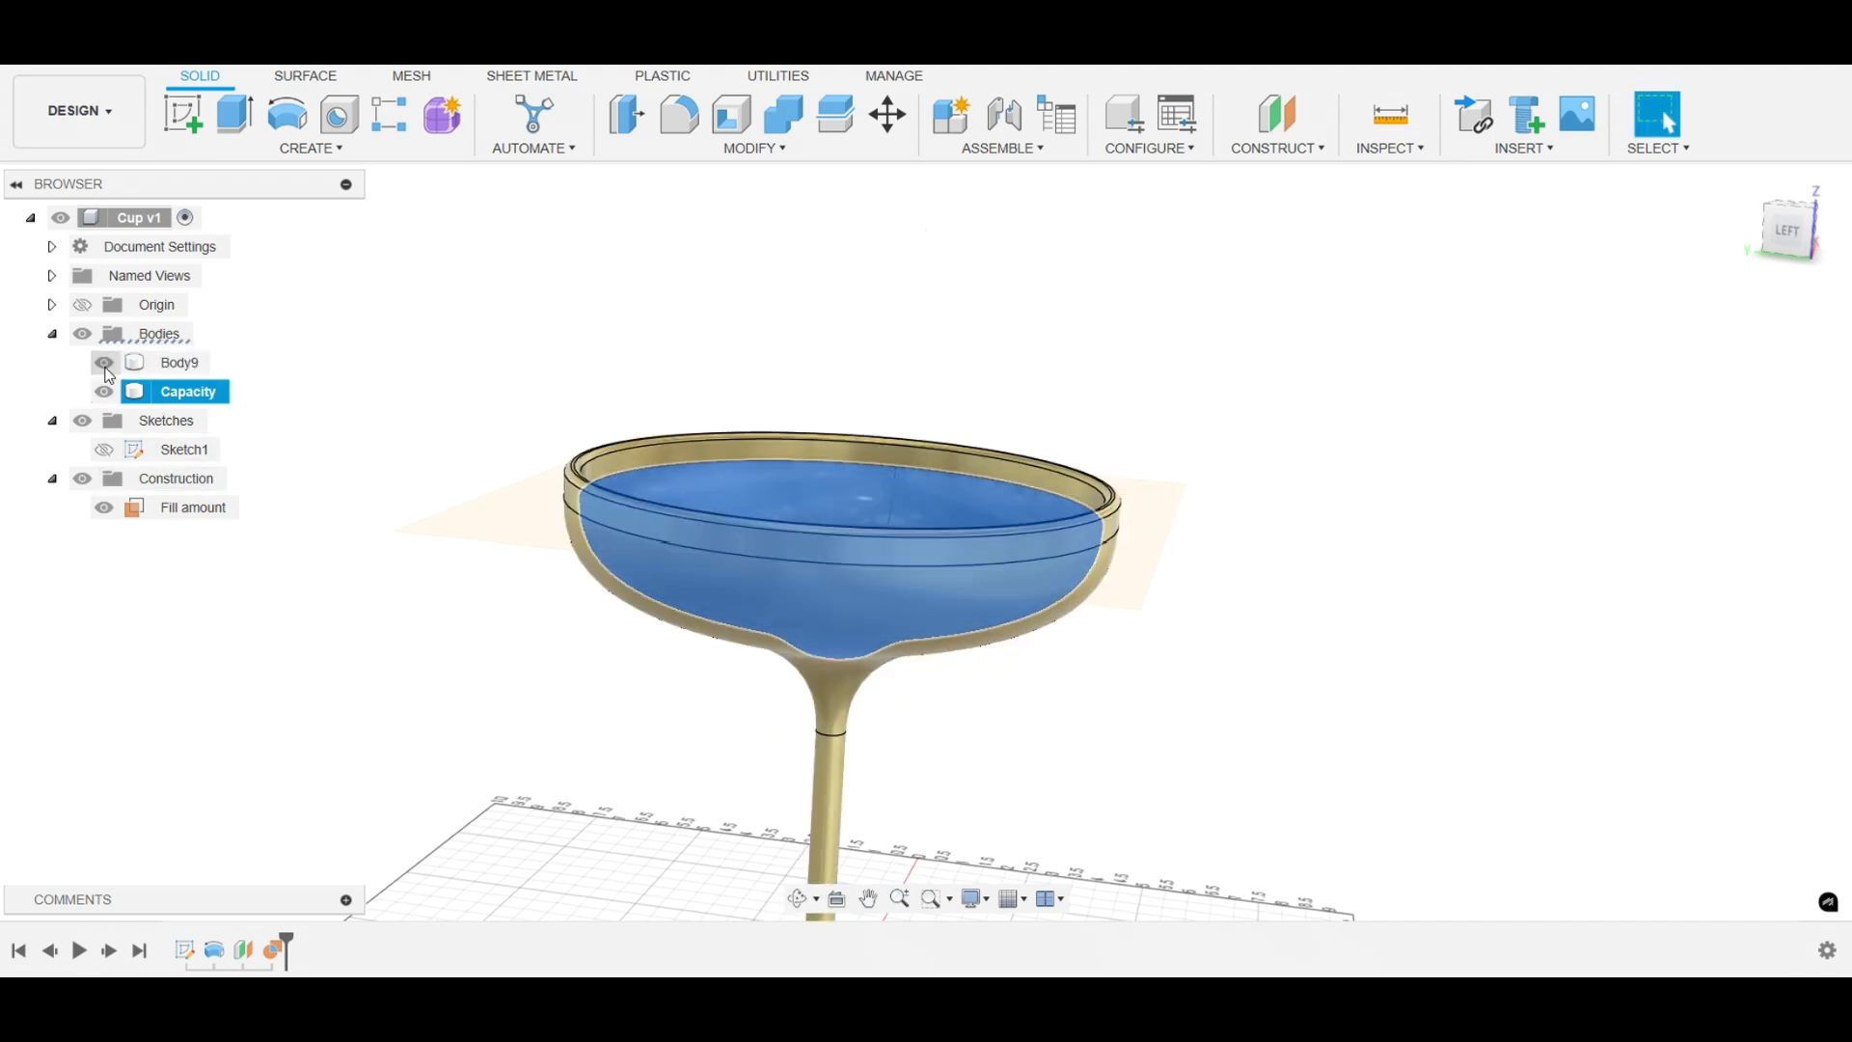
{"action": "left_click", "coordinate": [524, 720]}
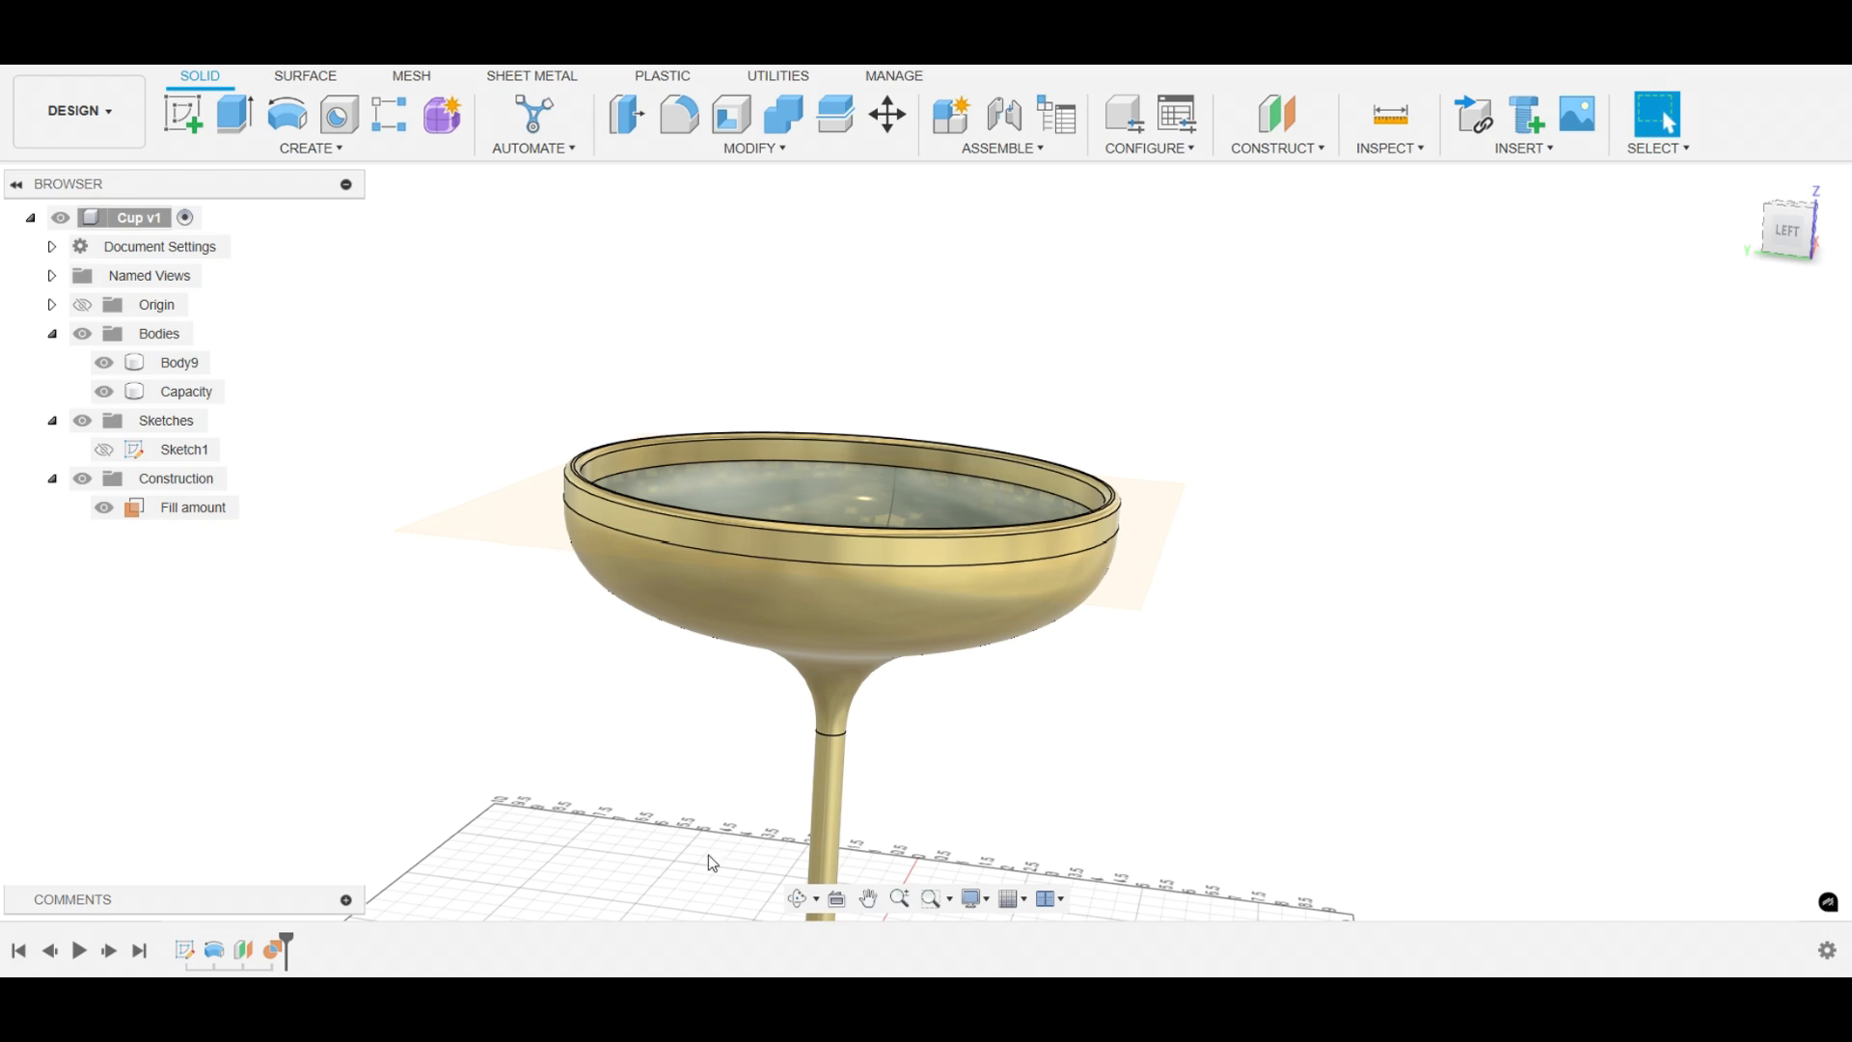
{"action": "left_click", "coordinate": [797, 898]}
{"action": "mouse_move", "coordinate": [737, 740]}
{"action": "left_mouse_down"}
{"action": "mouse_move", "coordinate": [741, 843]}
{"action": "mouse_move", "coordinate": [733, 663]}
{"action": "mouse_move", "coordinate": [723, 768]}
{"action": "left_mouse_up"}
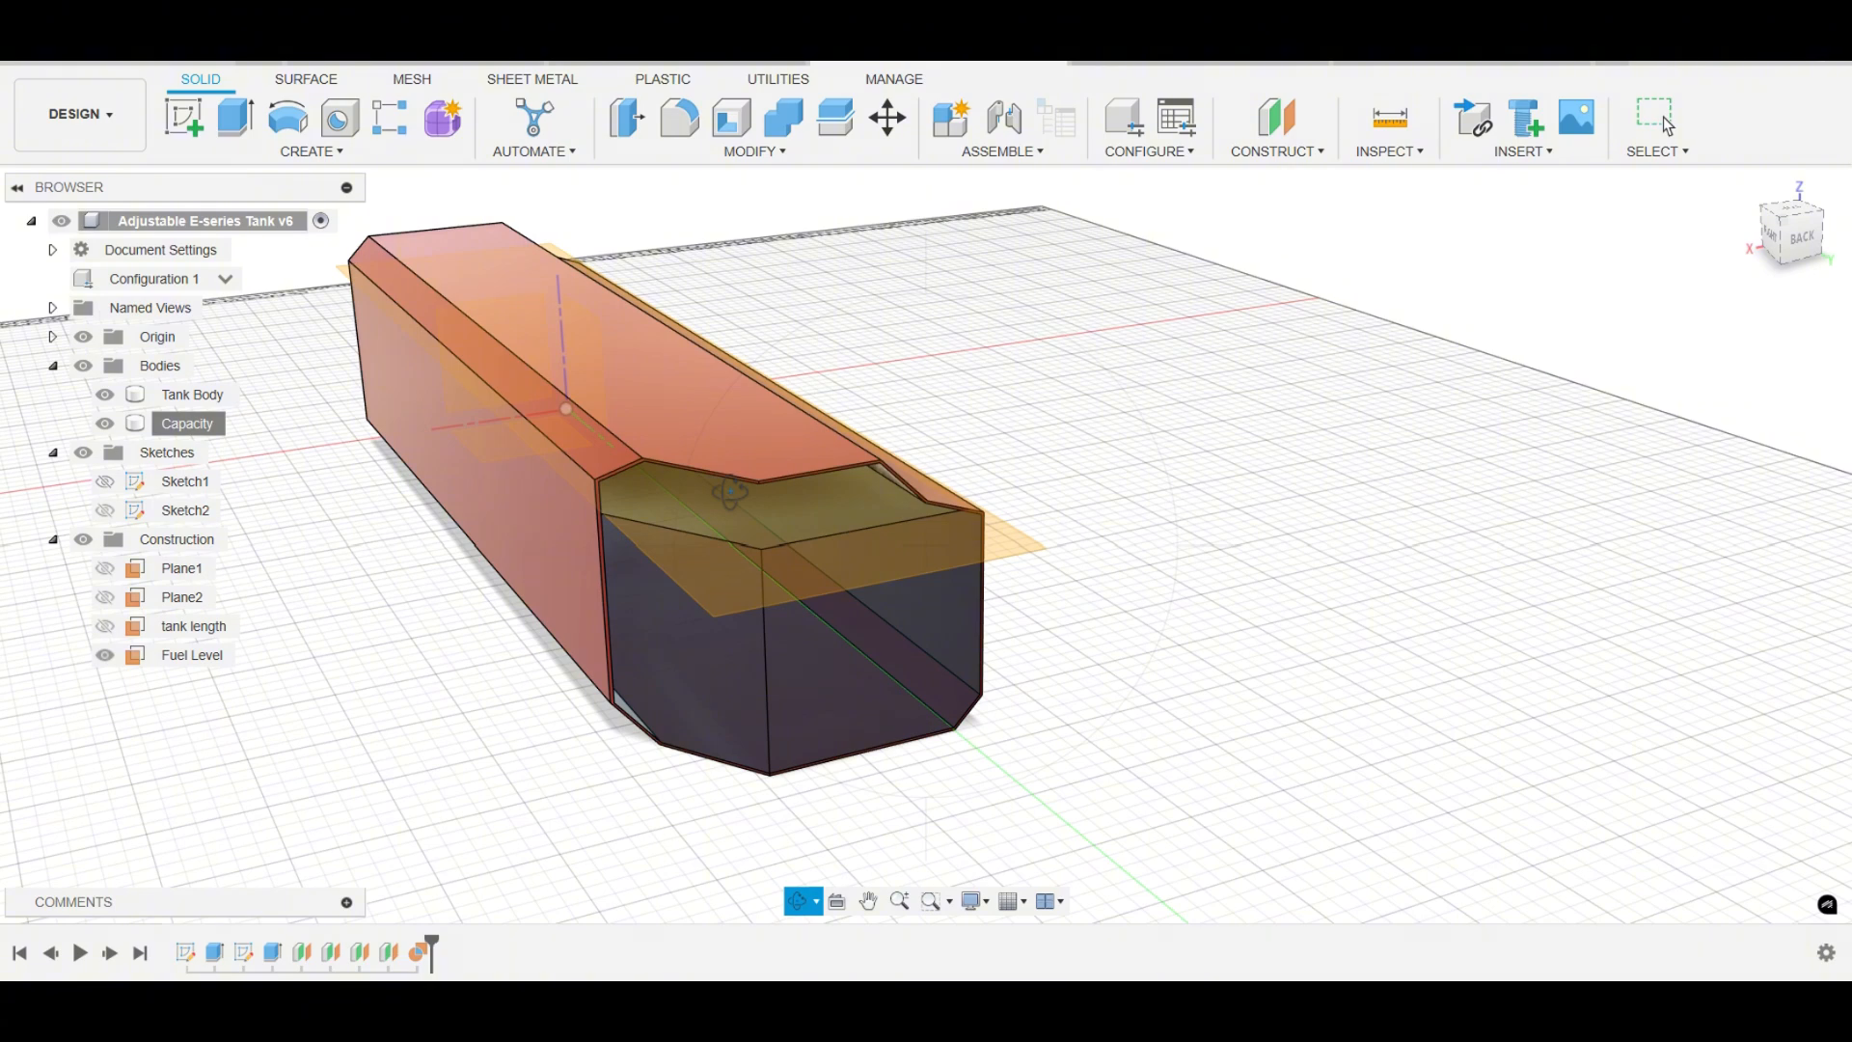
- In the Adjustable E-series Tank design, open Sketch1 for editing and examine the tank profile's dimensions and double-line wall
{"action": "mouse_move", "coordinate": [730, 492]}
{"action": "left_mouse_down"}
{"action": "mouse_move", "coordinate": [733, 453]}
{"action": "mouse_move", "coordinate": [735, 525]}
{"action": "mouse_move", "coordinate": [731, 475]}
{"action": "left_mouse_up"}
{"action": "scroll", "coordinate": [731, 475], "scroll_direction": "up", "scroll_amount": 4}
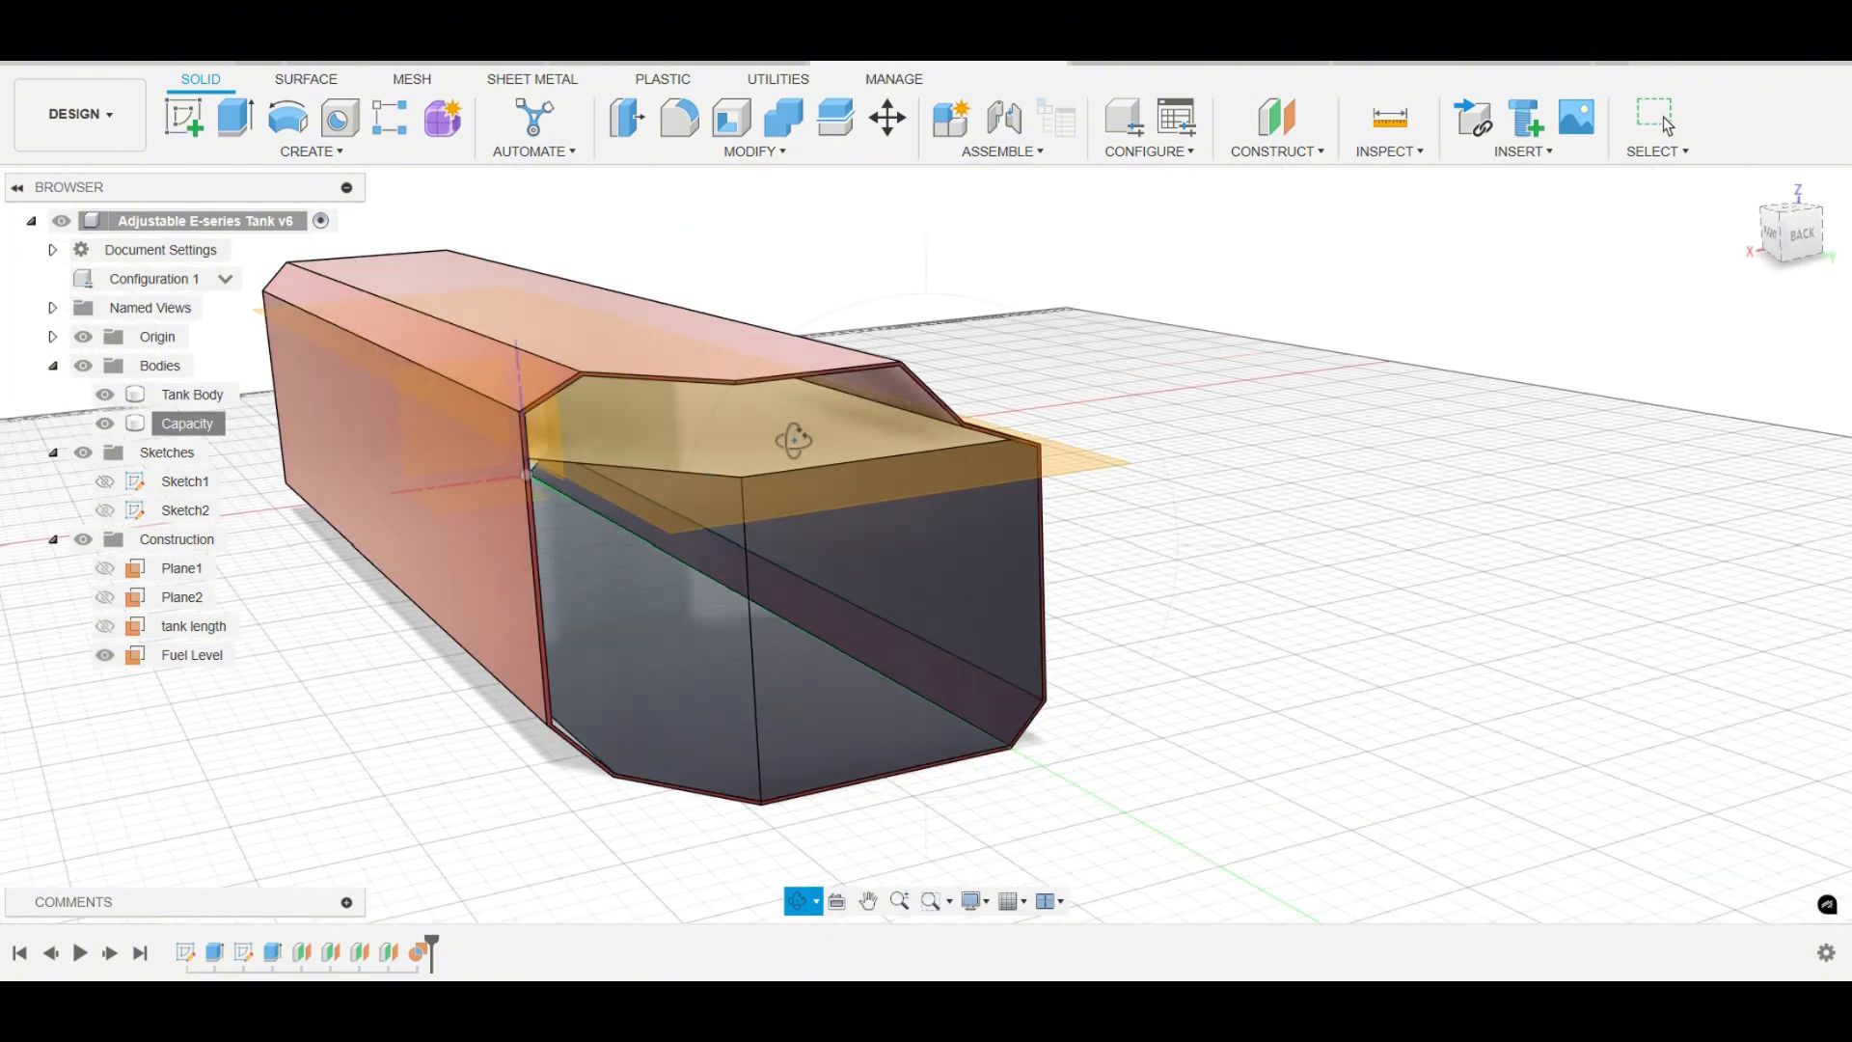
{"action": "key", "text": "Escape"}
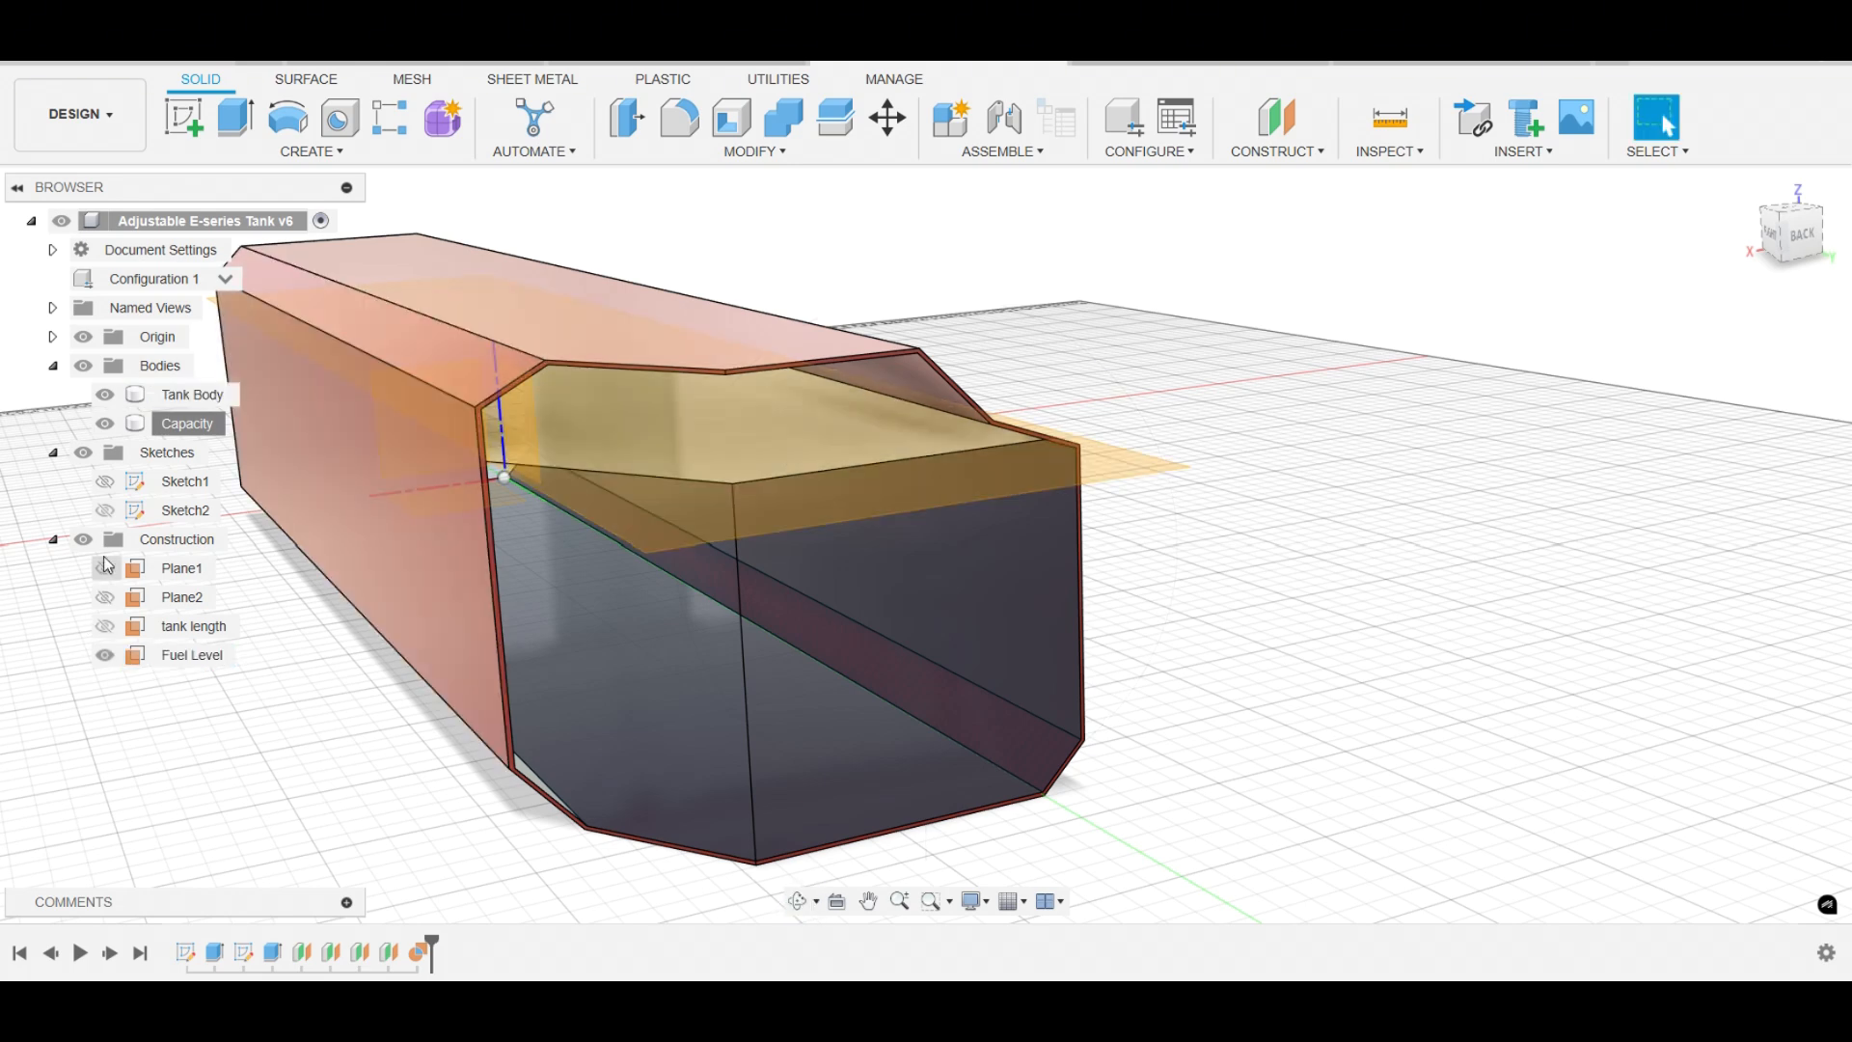
{"action": "right_click", "coordinate": [181, 490]}
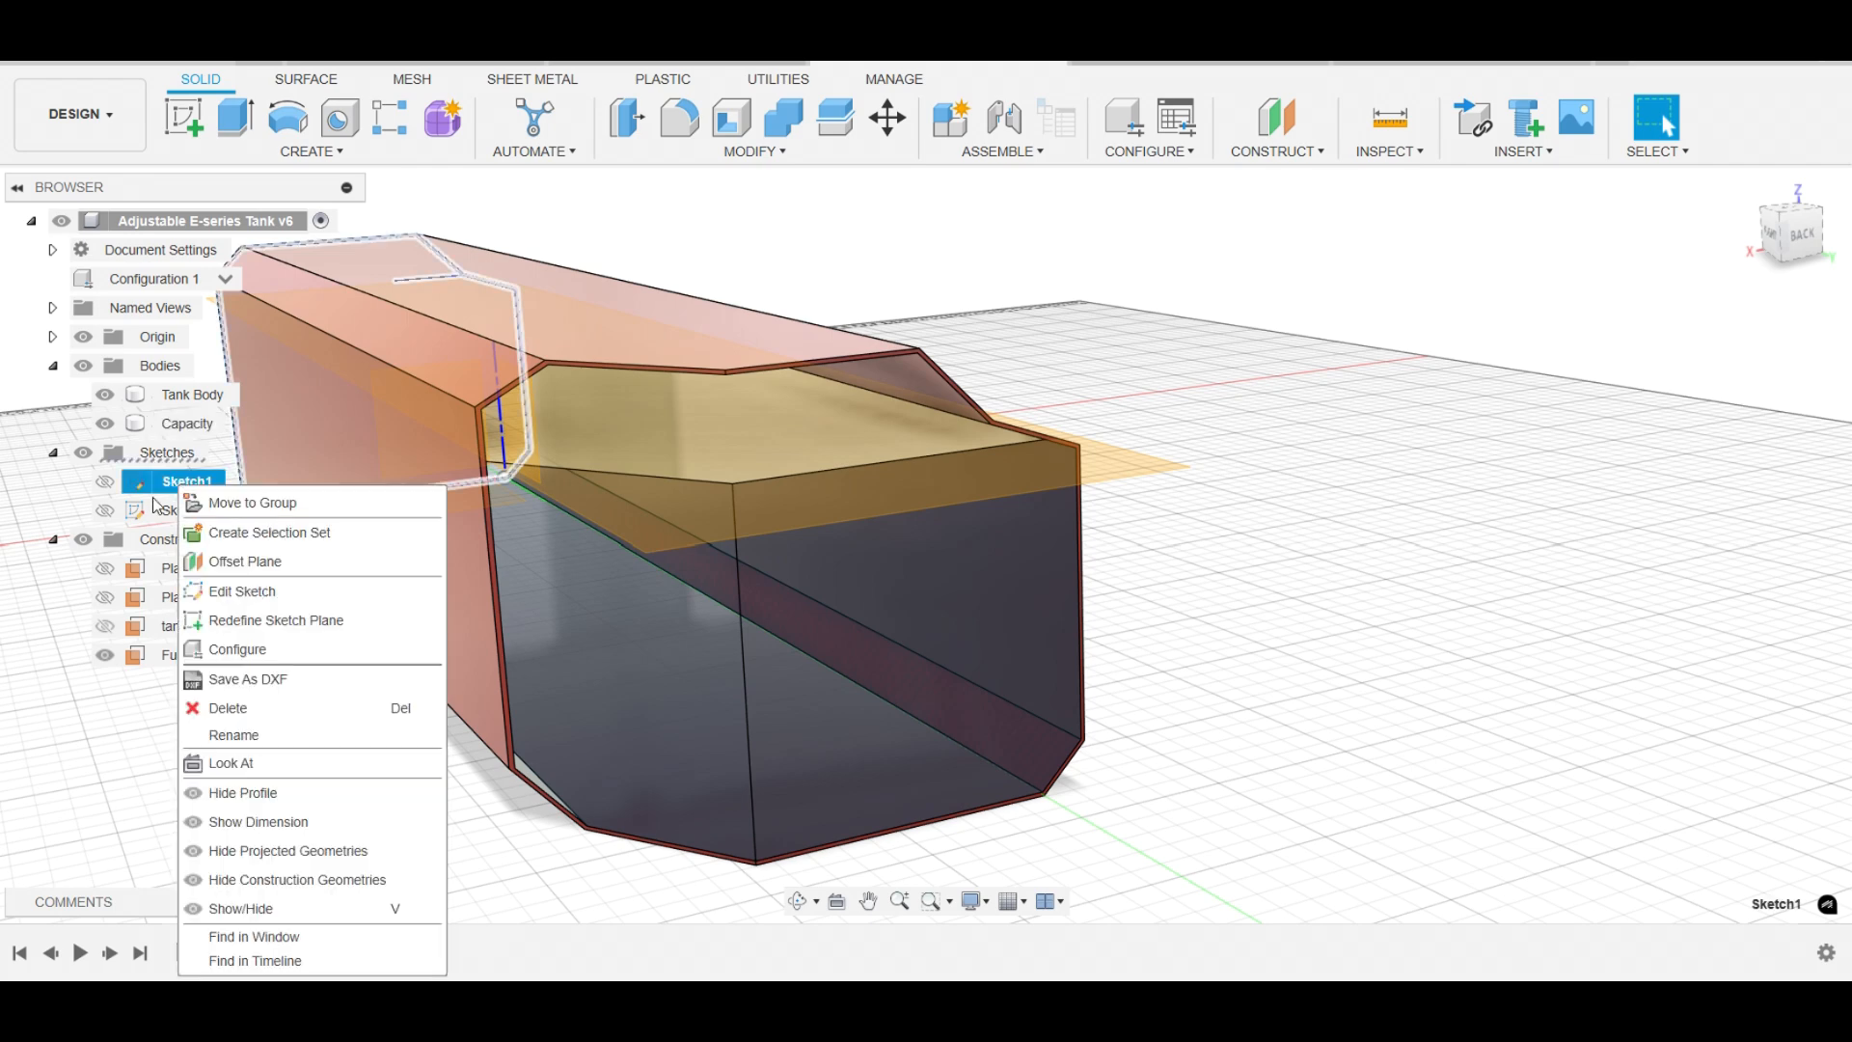
{"action": "left_click", "coordinate": [272, 592]}
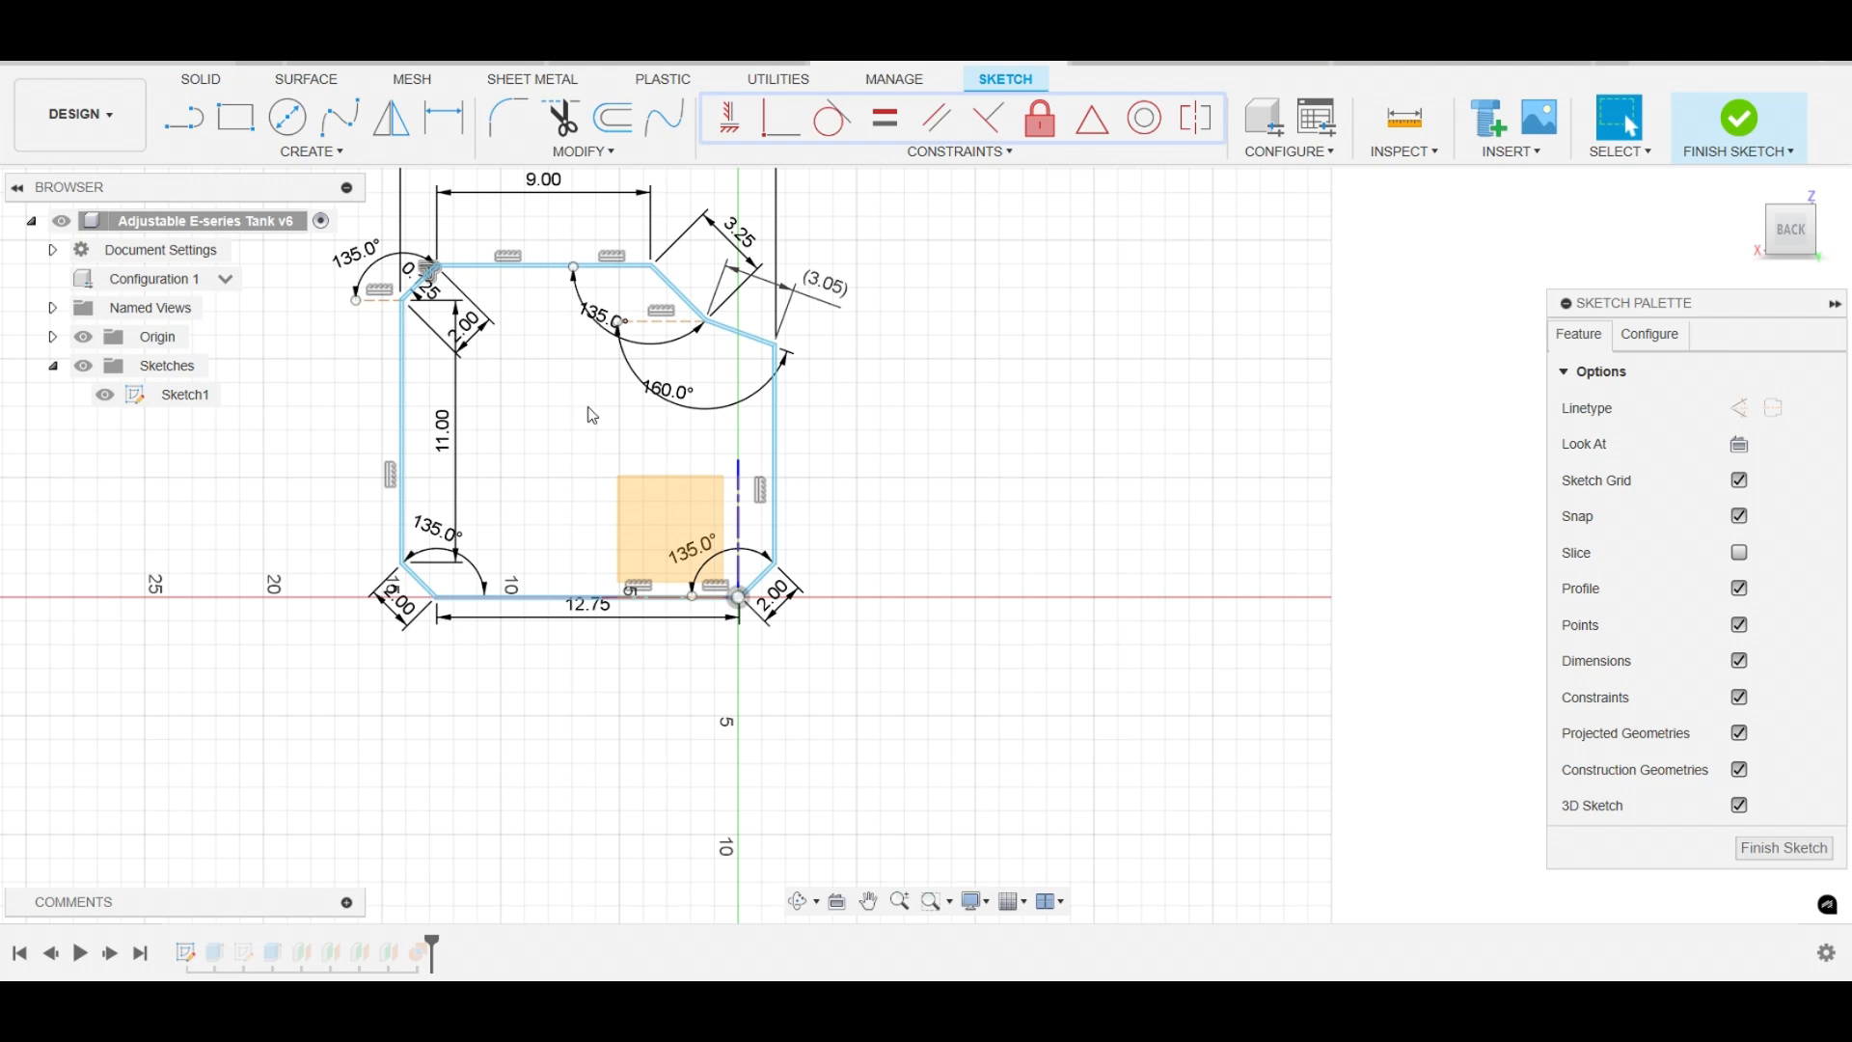
{"action": "scroll", "coordinate": [791, 414], "scroll_direction": "up", "scroll_amount": 5}
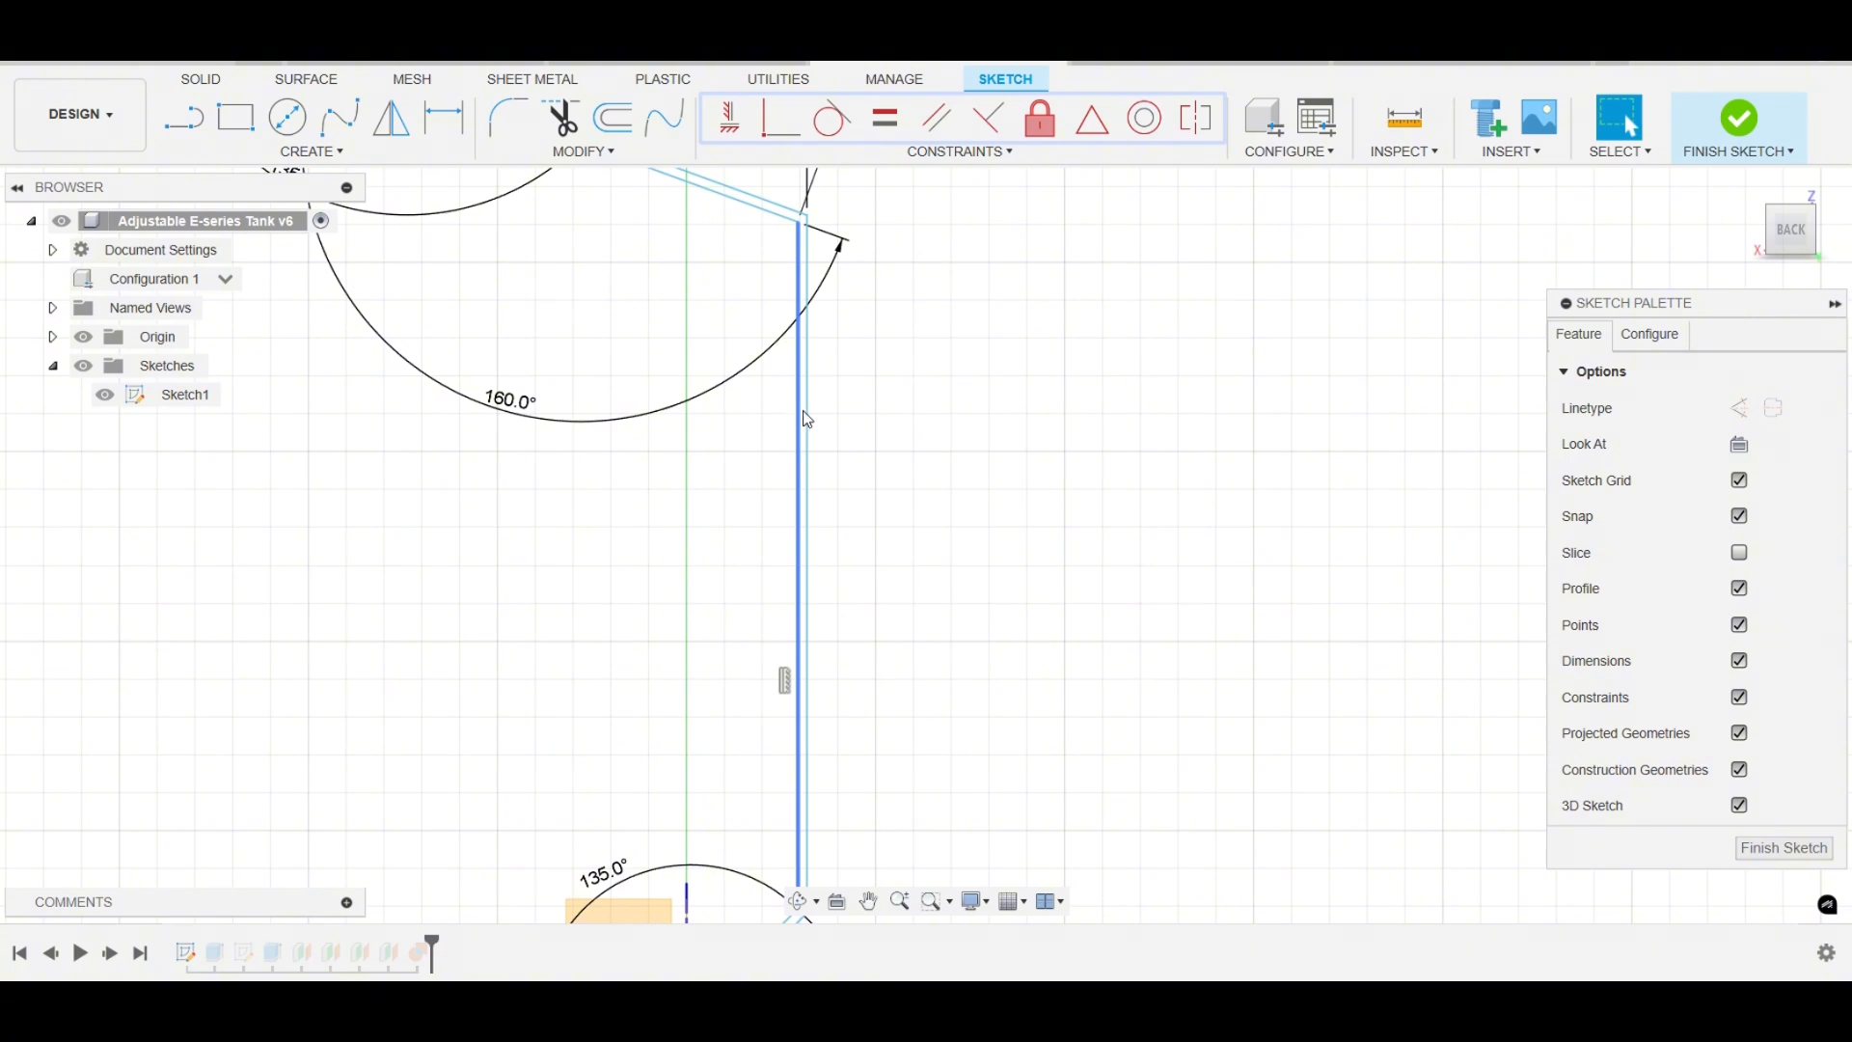
{"action": "scroll", "coordinate": [1024, 527], "scroll_direction": "down", "scroll_amount": 3}
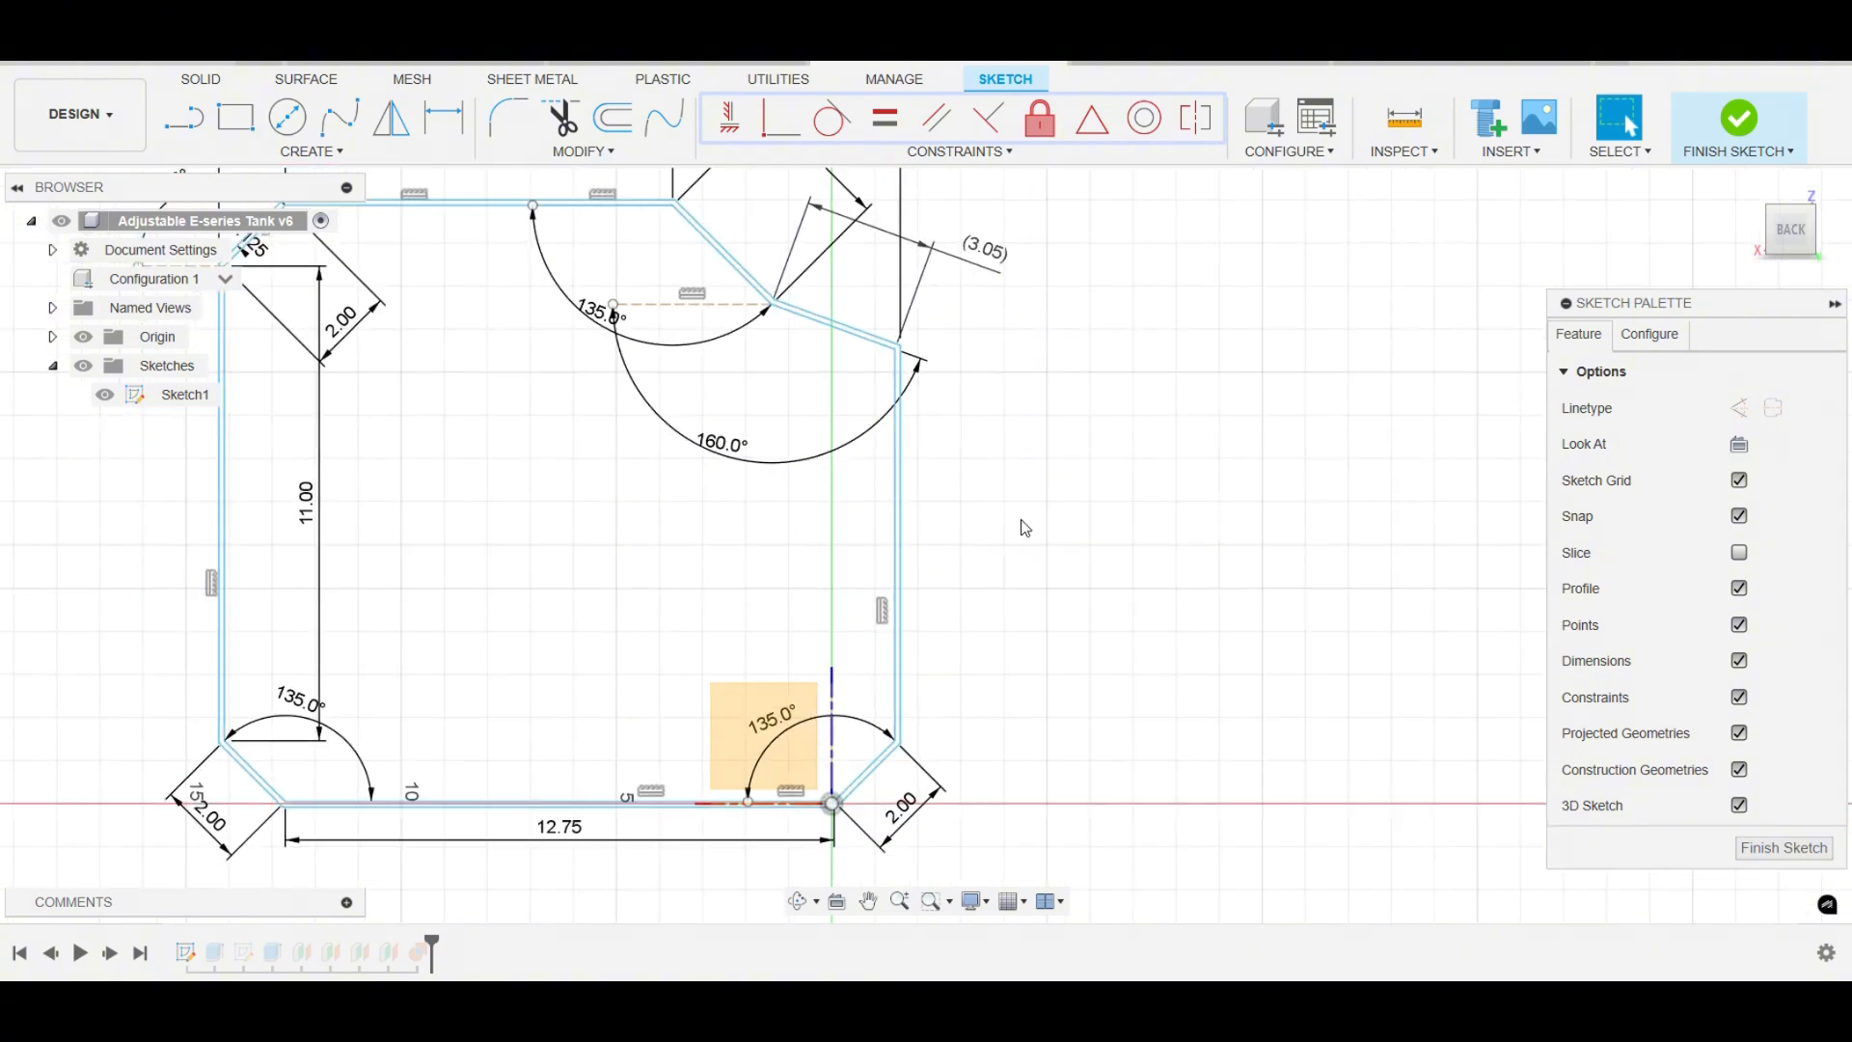
{"action": "scroll", "coordinate": [1024, 528], "scroll_direction": "down", "scroll_amount": 2}
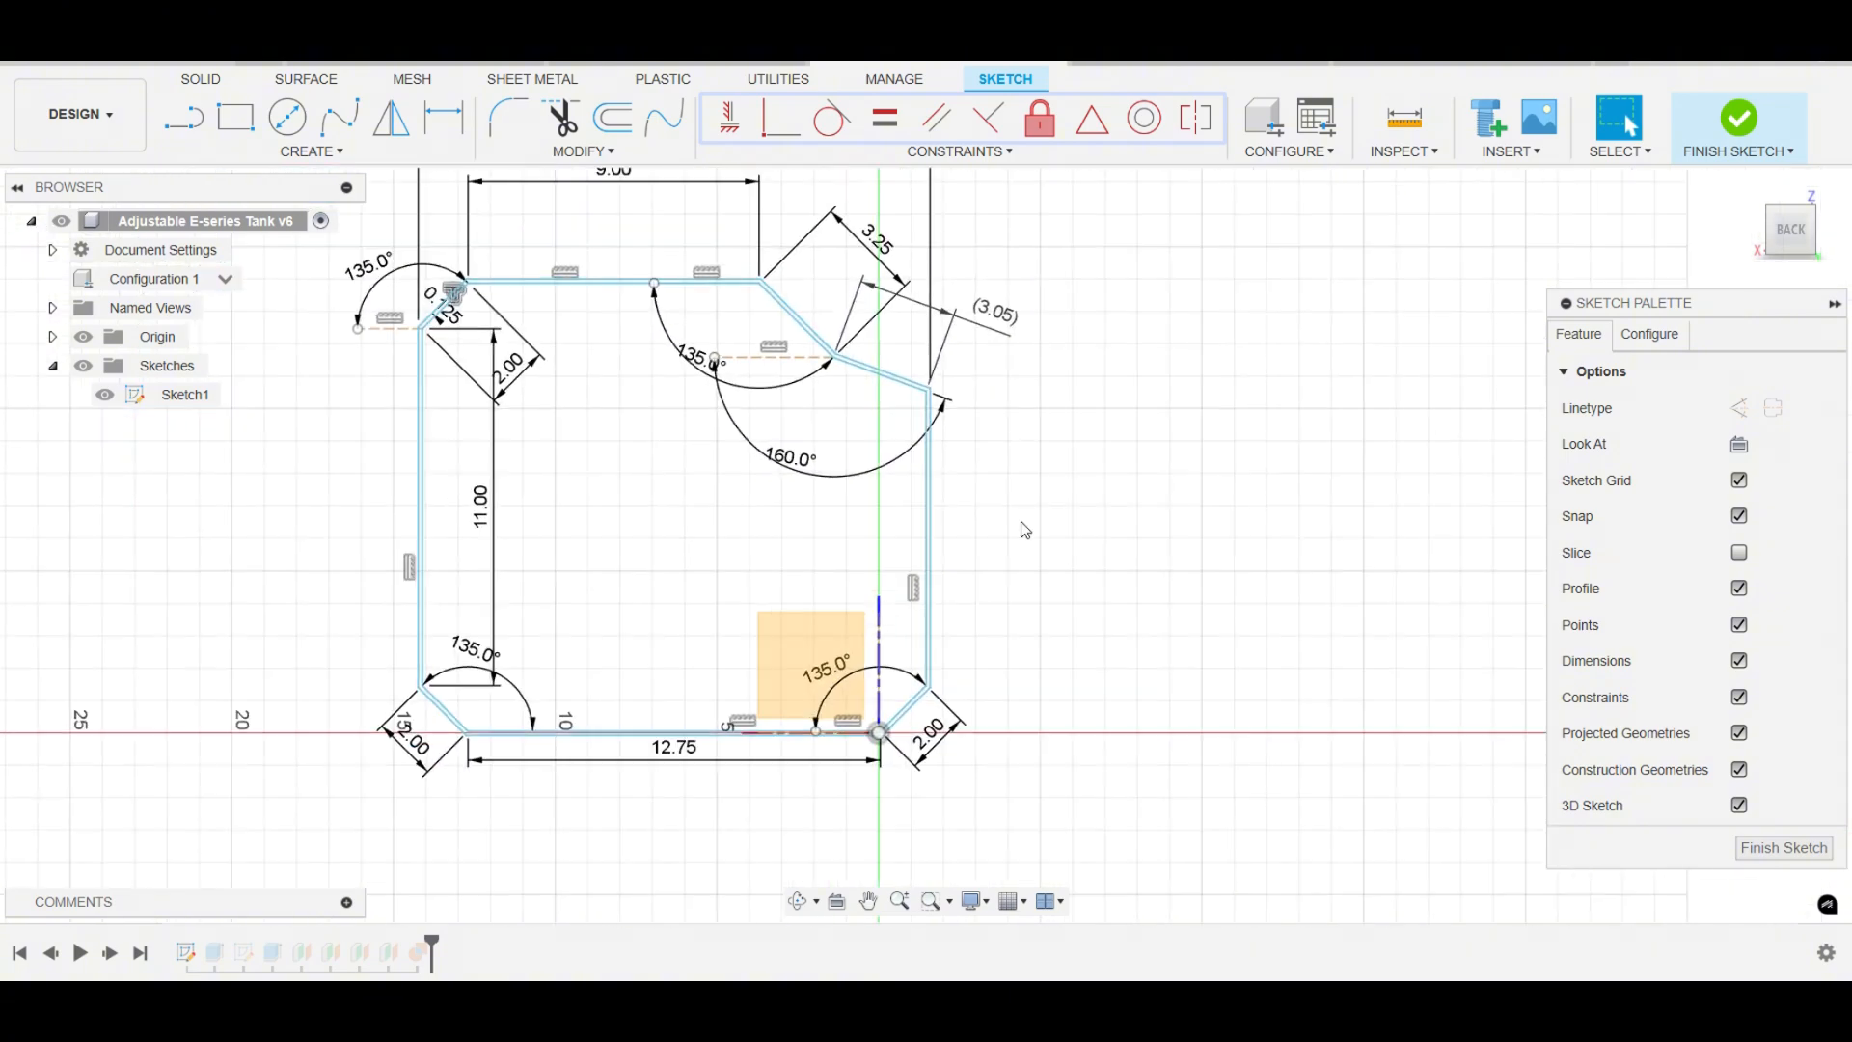
- Finish the Sketch1 edit and examine the tank wall and Fuel Level plane at the tank's open end
{"action": "left_click", "coordinate": [1736, 120]}
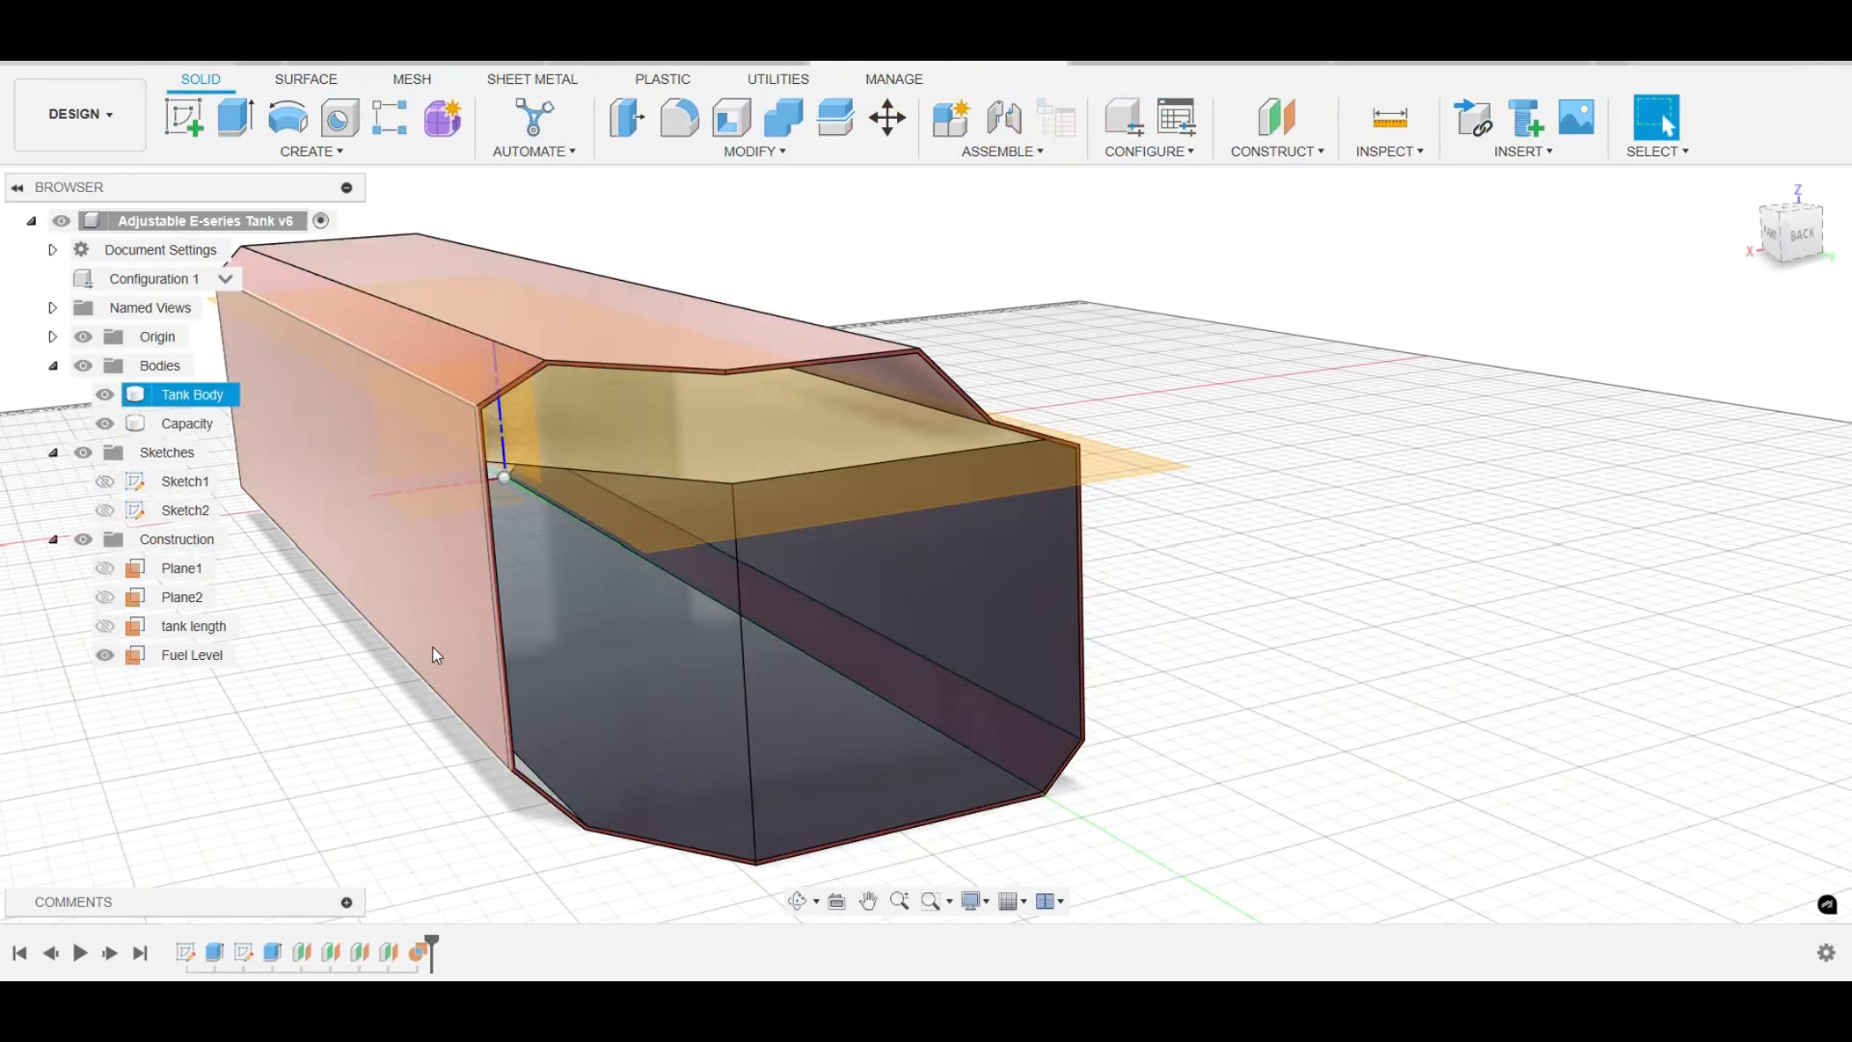
{"action": "scroll", "coordinate": [432, 647], "scroll_direction": "down", "scroll_amount": 2}
{"action": "scroll", "coordinate": [490, 618], "scroll_direction": "up", "scroll_amount": 2}
{"action": "scroll", "coordinate": [1169, 585], "scroll_direction": "down", "scroll_amount": 1}
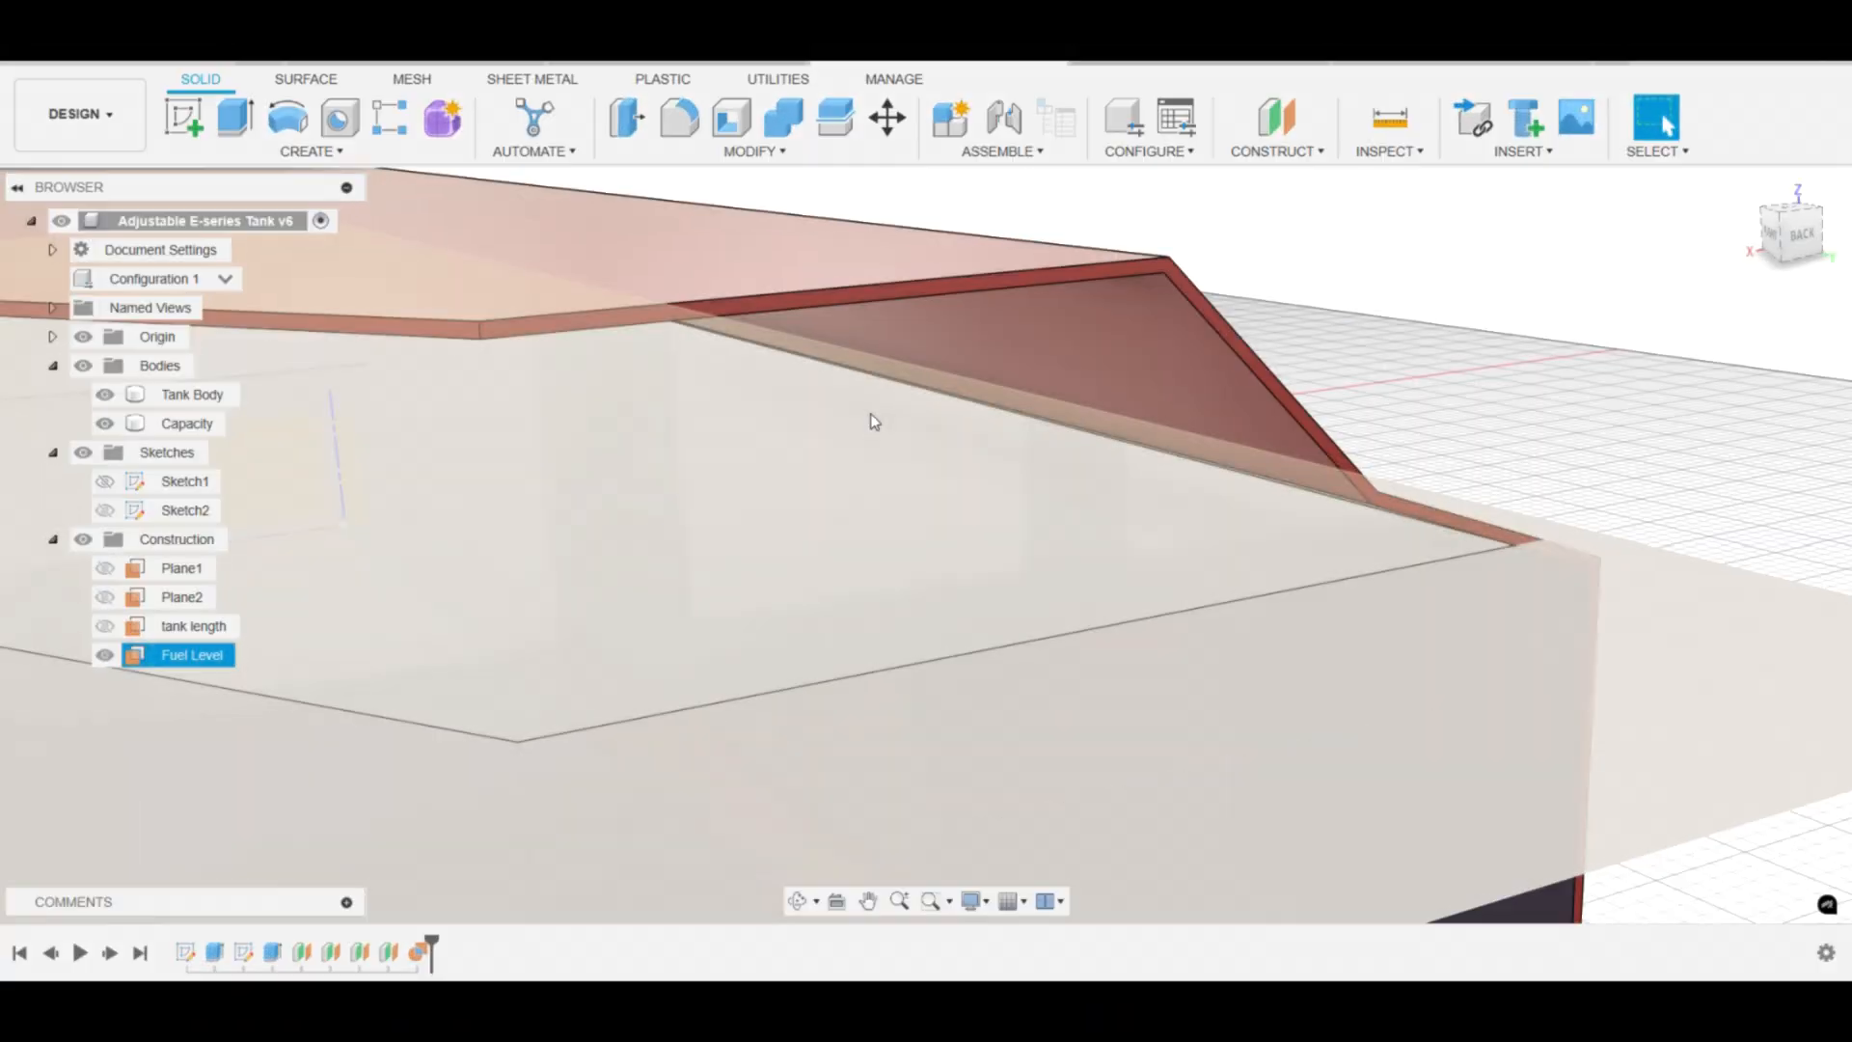
{"action": "scroll", "coordinate": [870, 413], "scroll_direction": "up", "scroll_amount": 2}
{"action": "scroll", "coordinate": [870, 413], "scroll_direction": "down", "scroll_amount": 3}
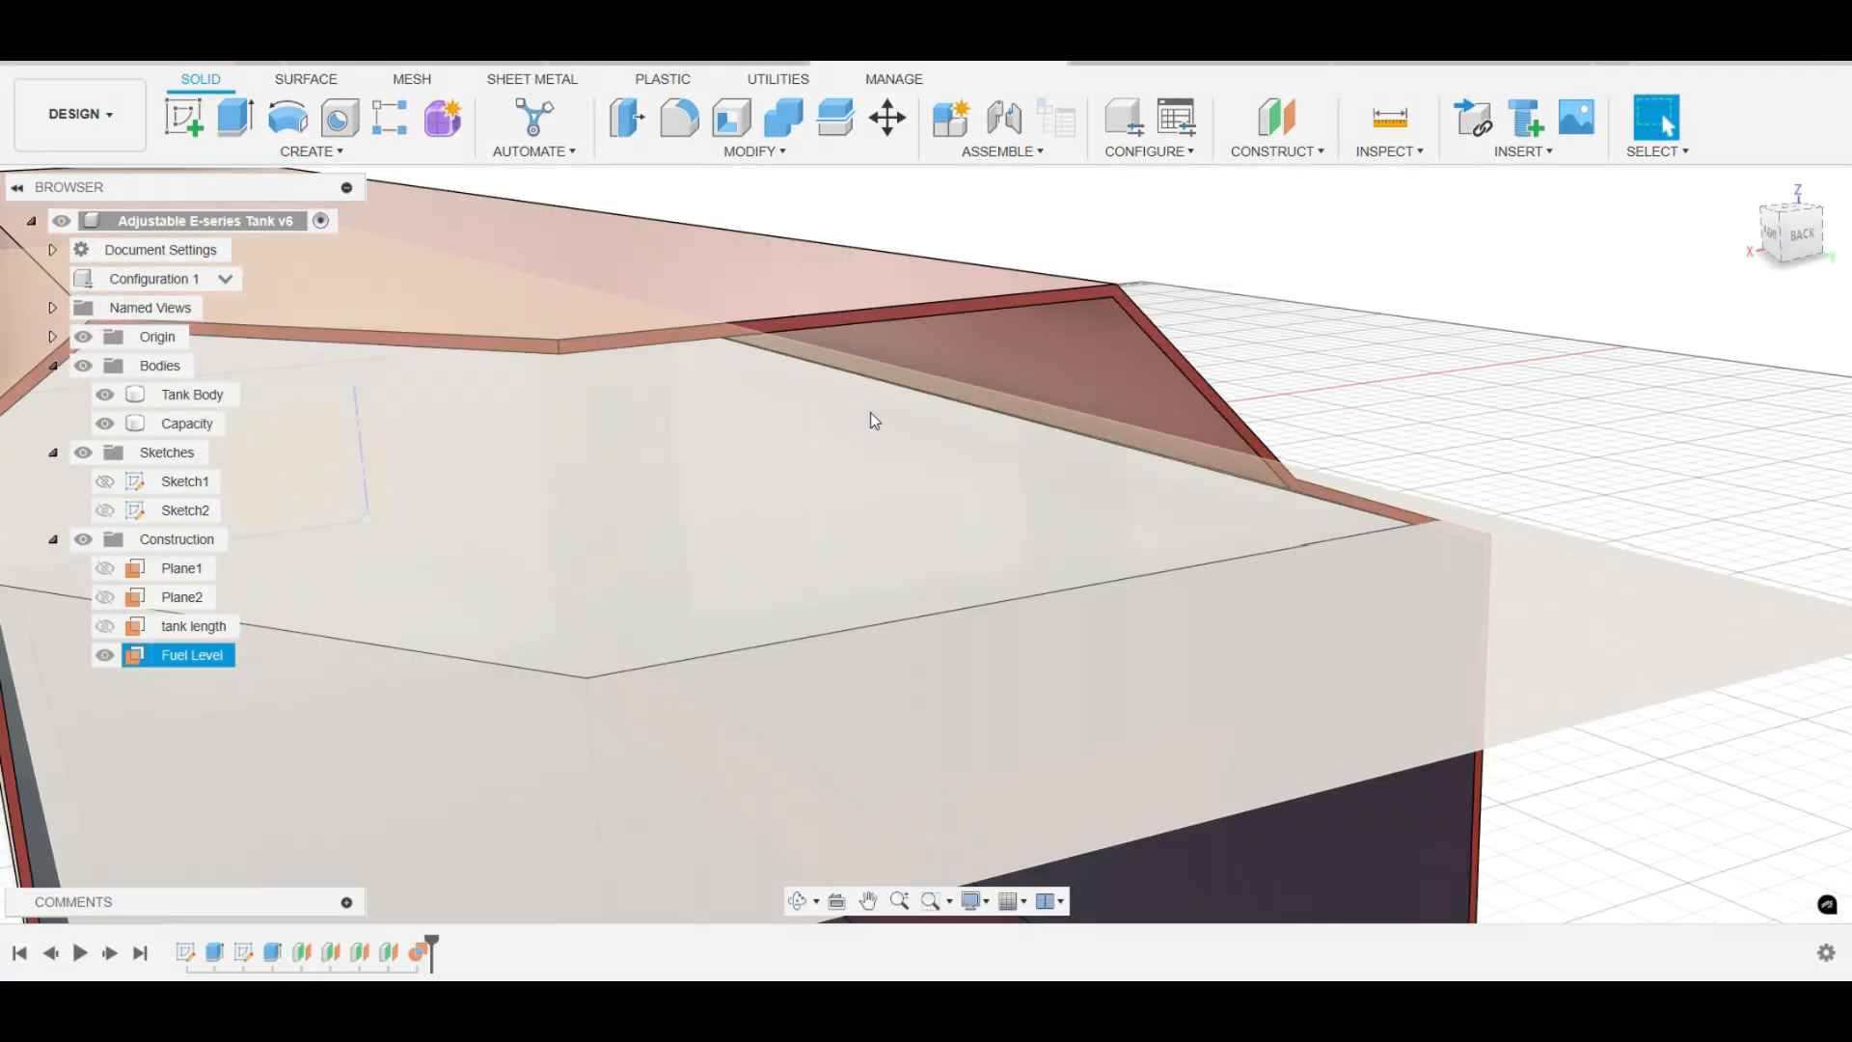
{"action": "left_click", "coordinate": [870, 413]}
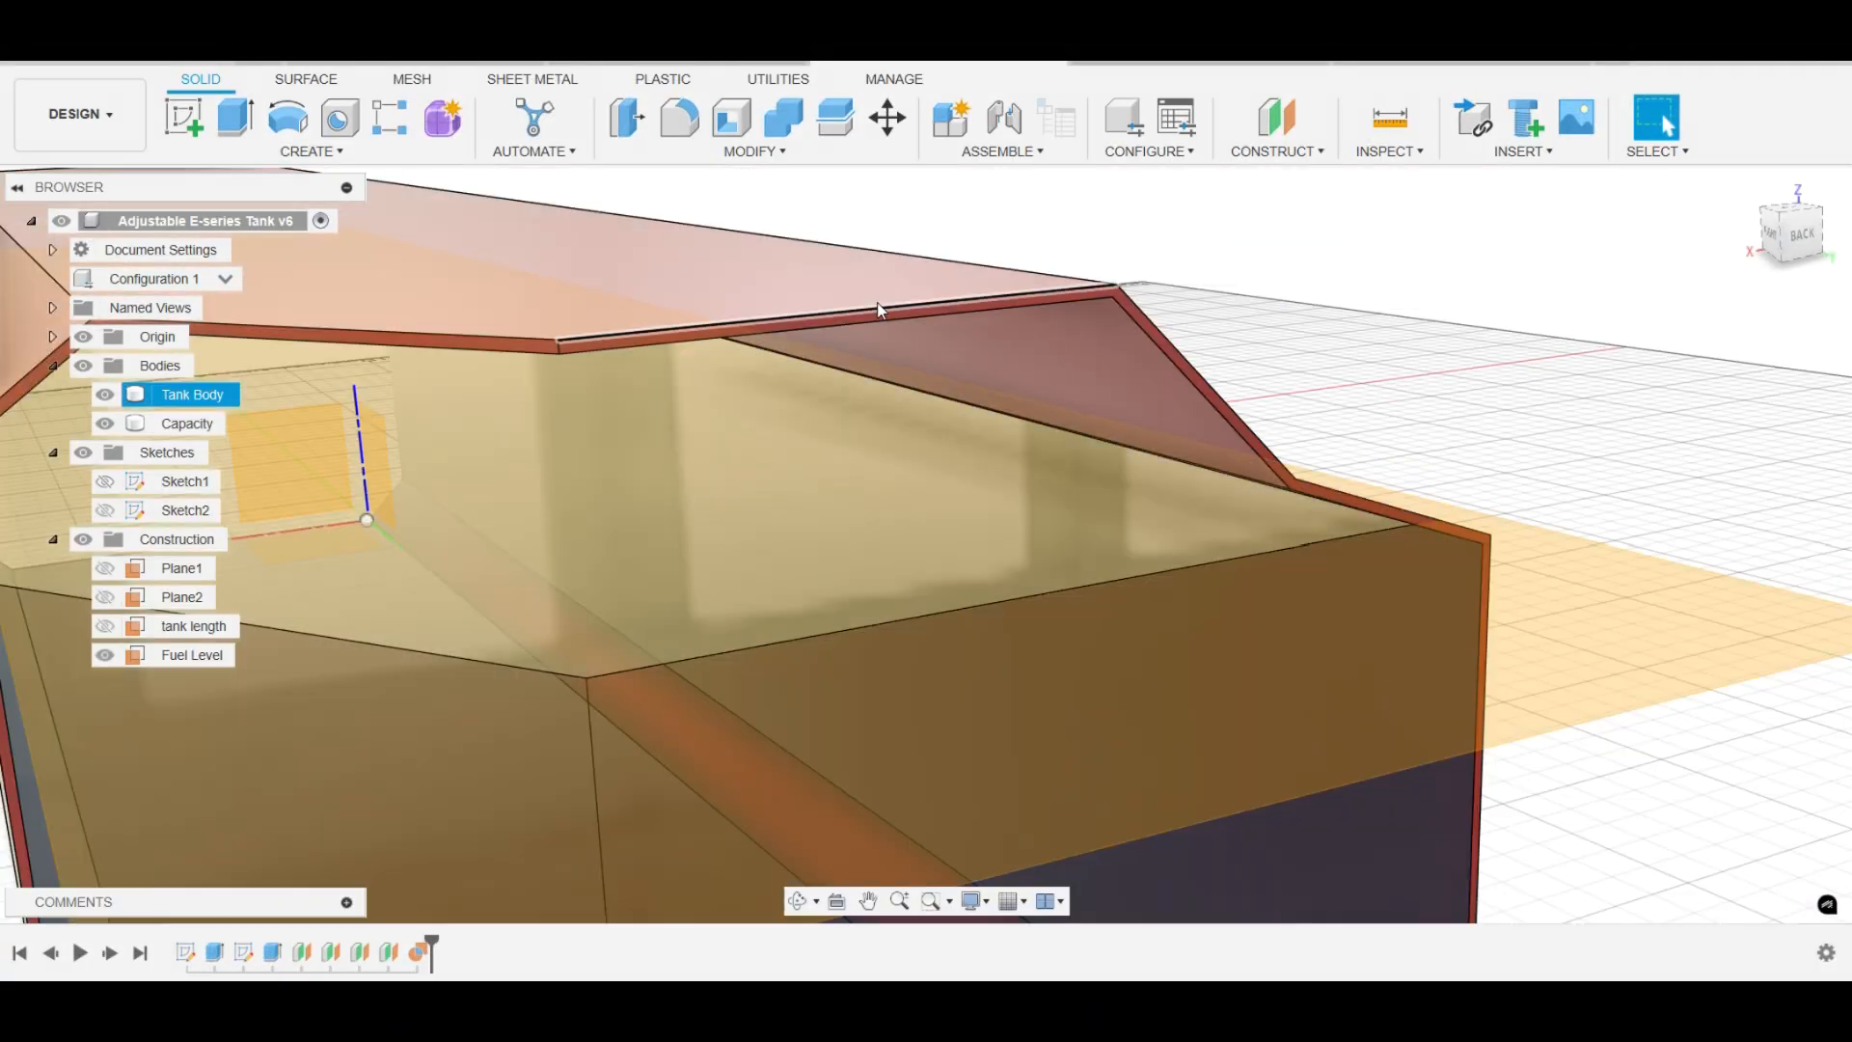
{"action": "scroll", "coordinate": [876, 302], "scroll_direction": "up", "scroll_amount": 3}
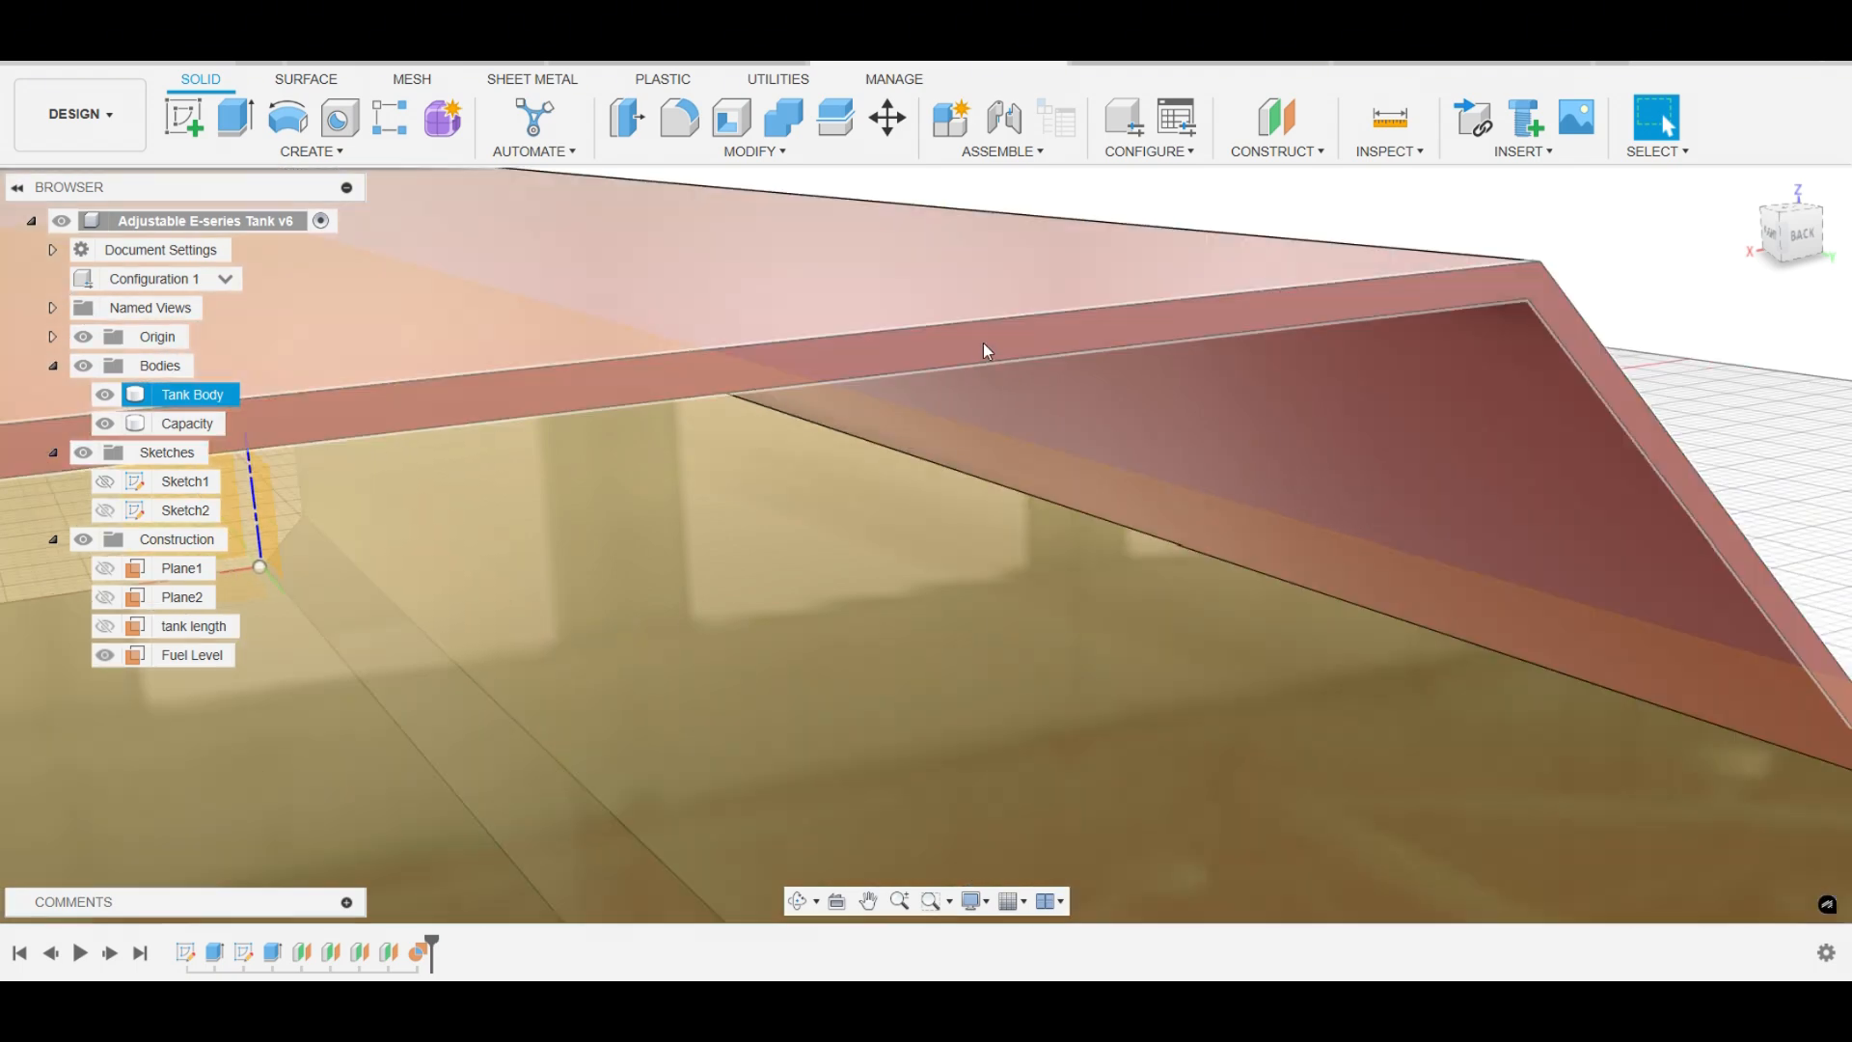
{"action": "right_click", "coordinate": [1034, 338]}
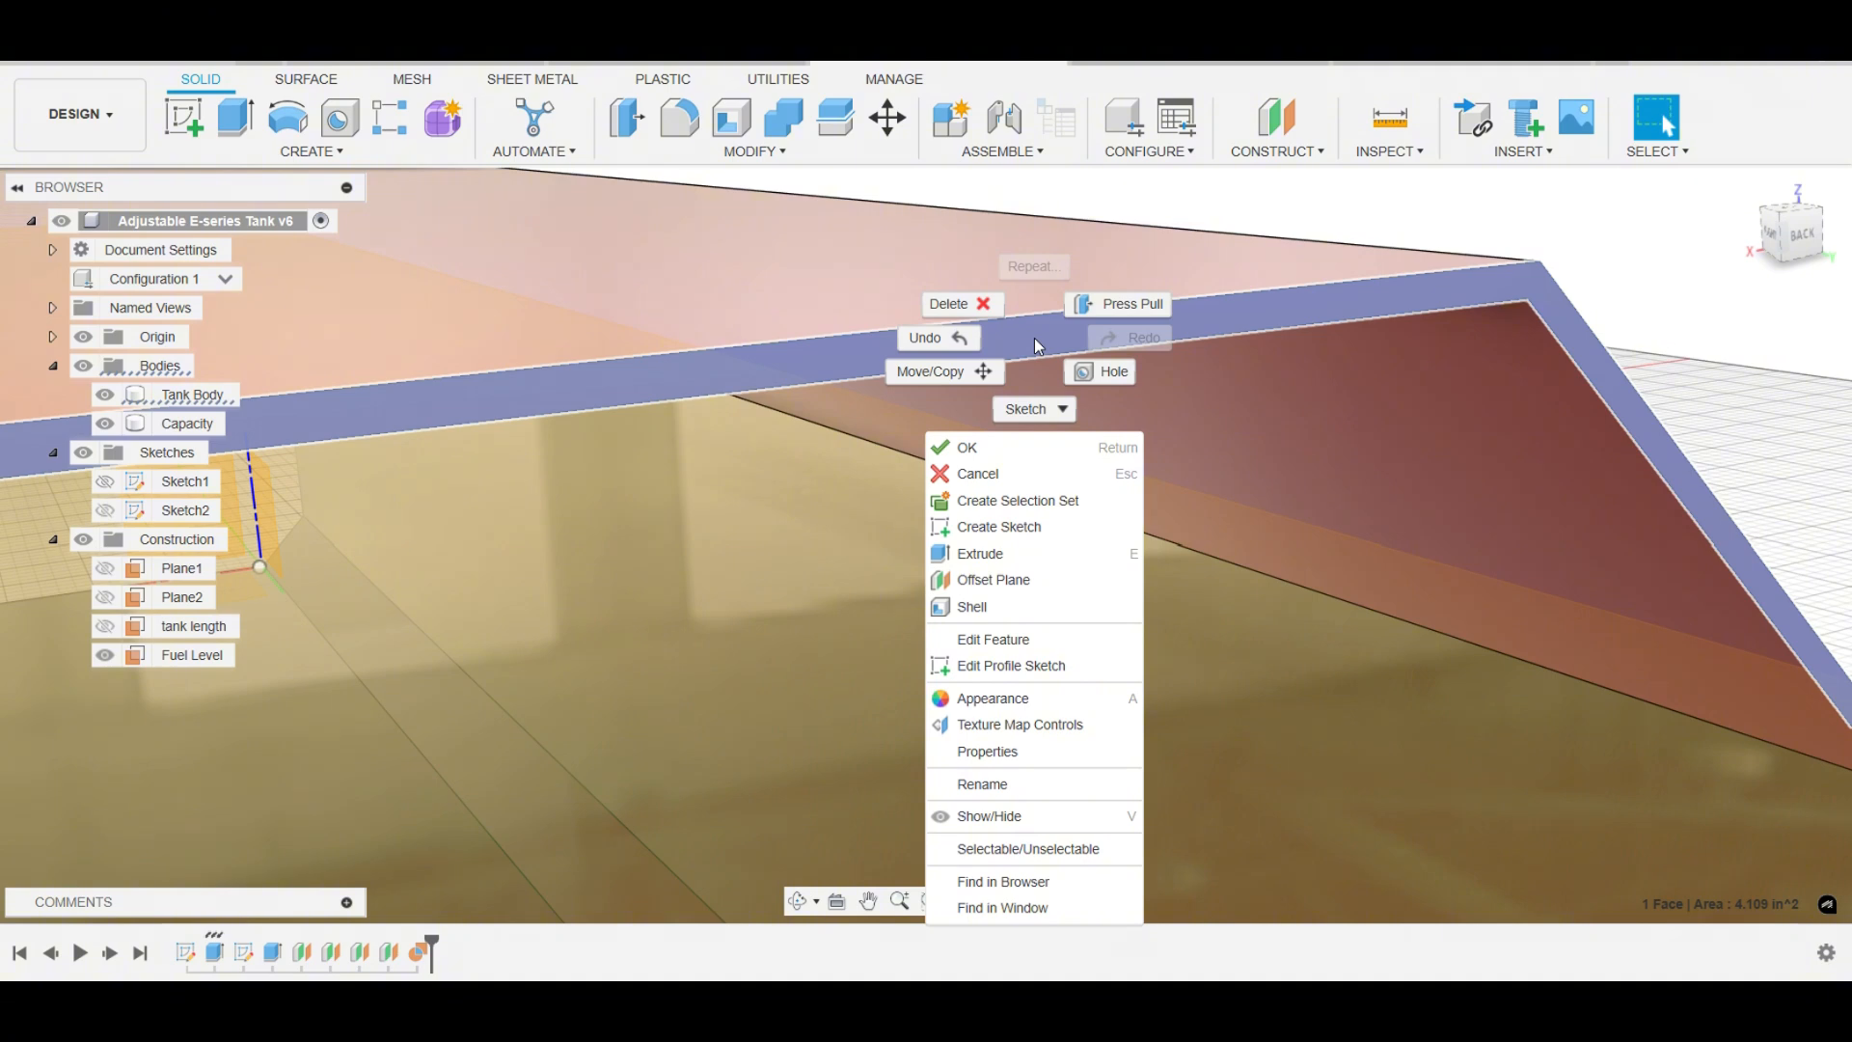
{"action": "left_click", "coordinate": [993, 580]}
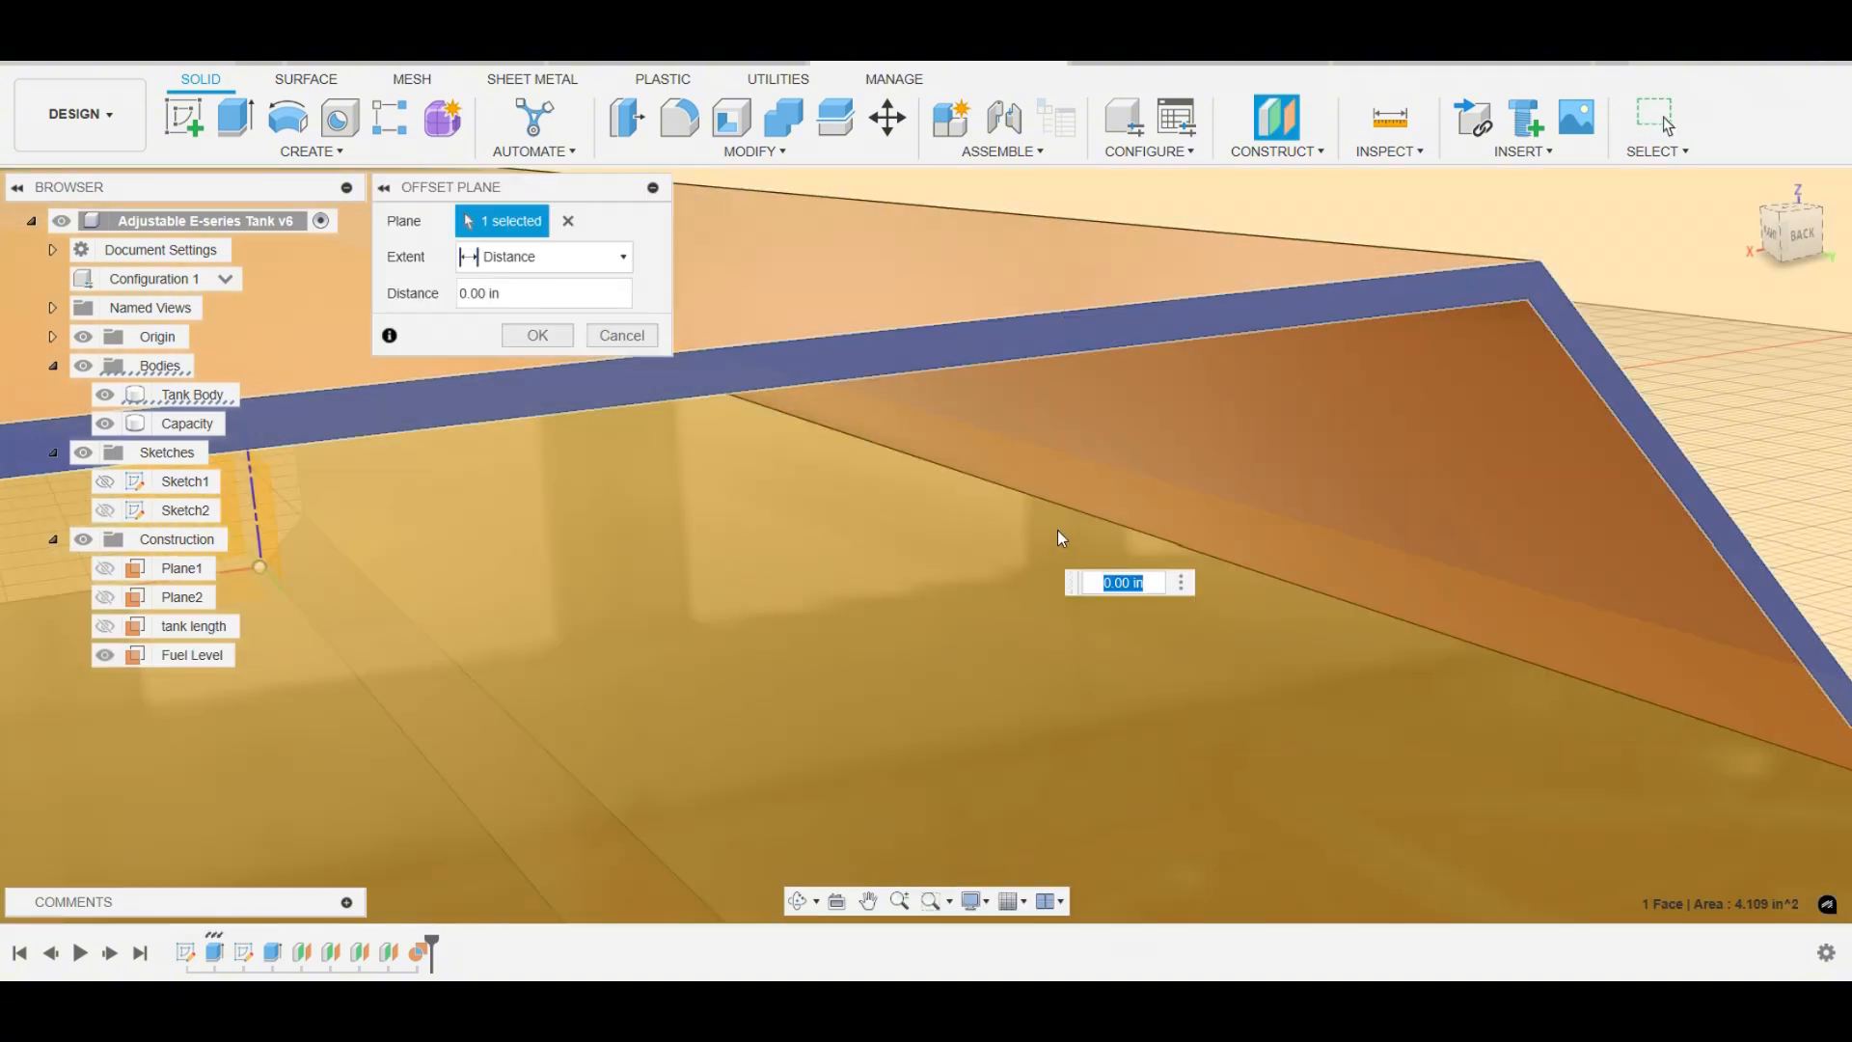
{"action": "scroll", "coordinate": [1053, 517], "scroll_direction": "down", "scroll_amount": 2}
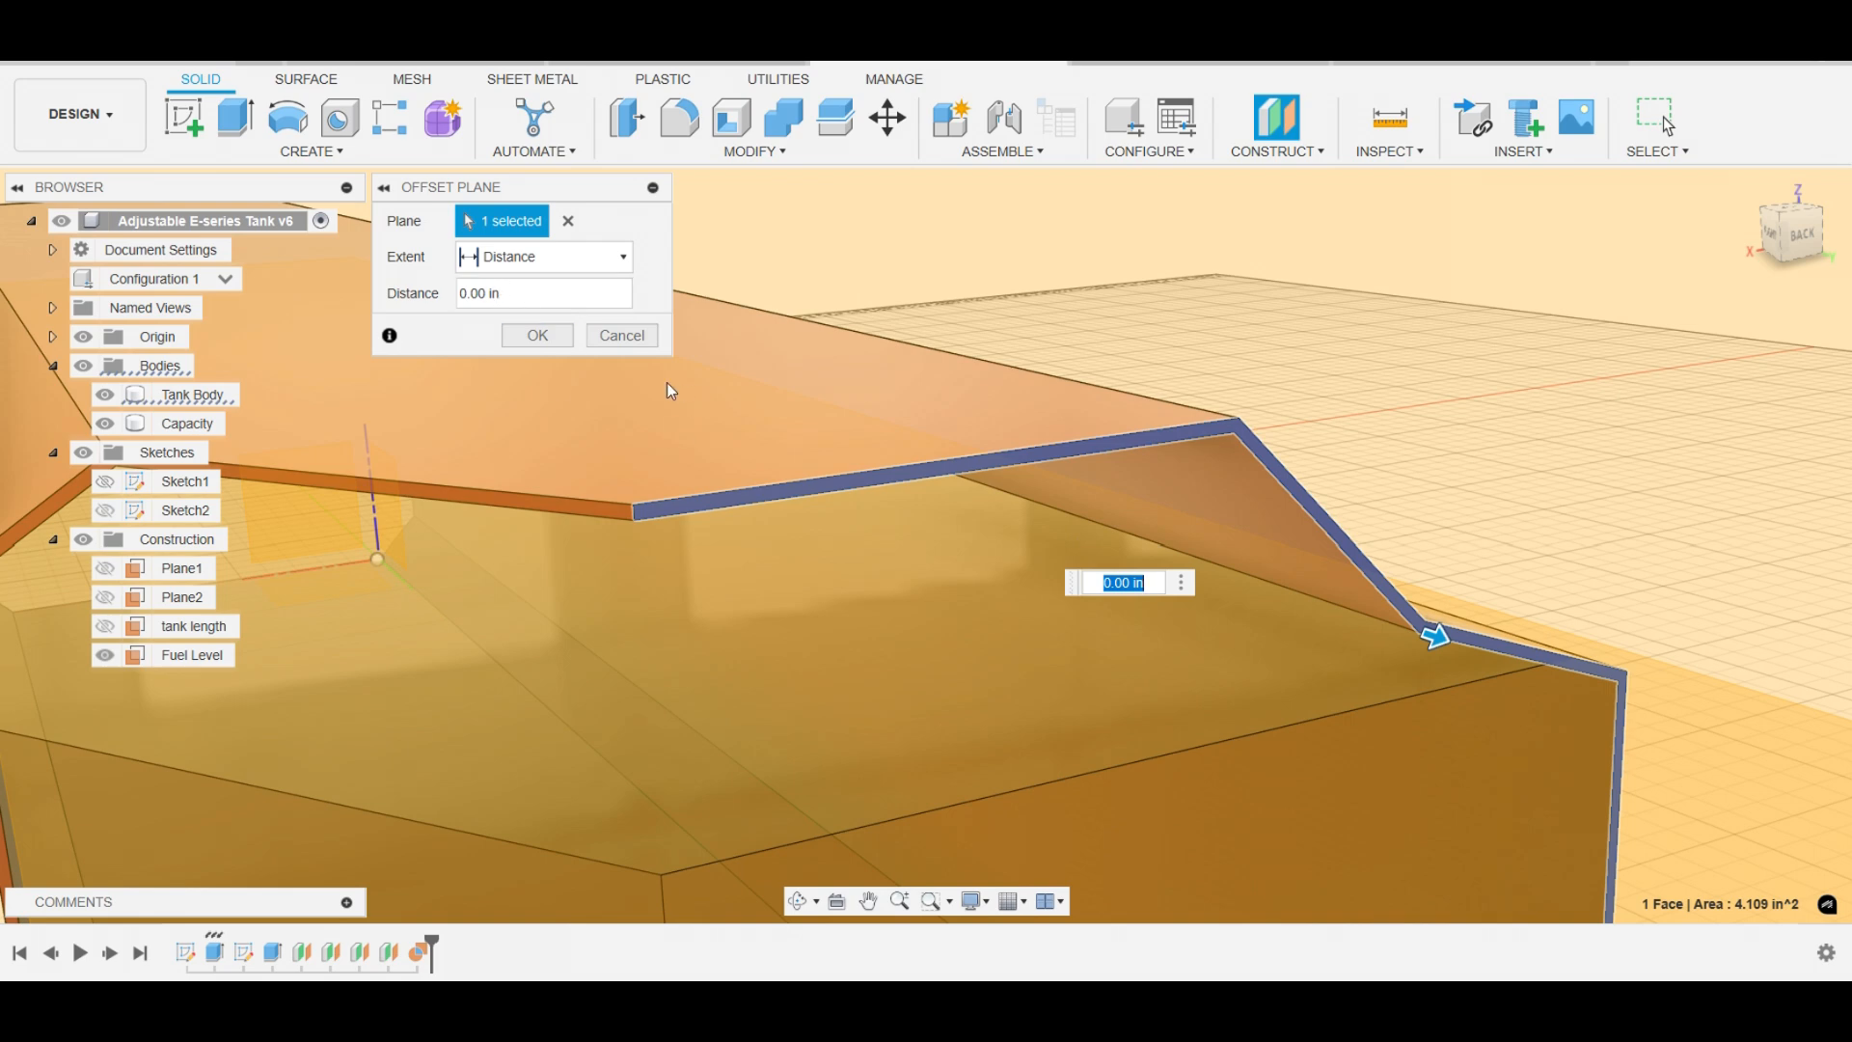
{"action": "left_click", "coordinate": [622, 335]}
- Edit the Fuel Level plane and lower it by setting its offset distance to -9.00 in
{"action": "scroll", "coordinate": [1135, 443], "scroll_direction": "down", "scroll_amount": 5}
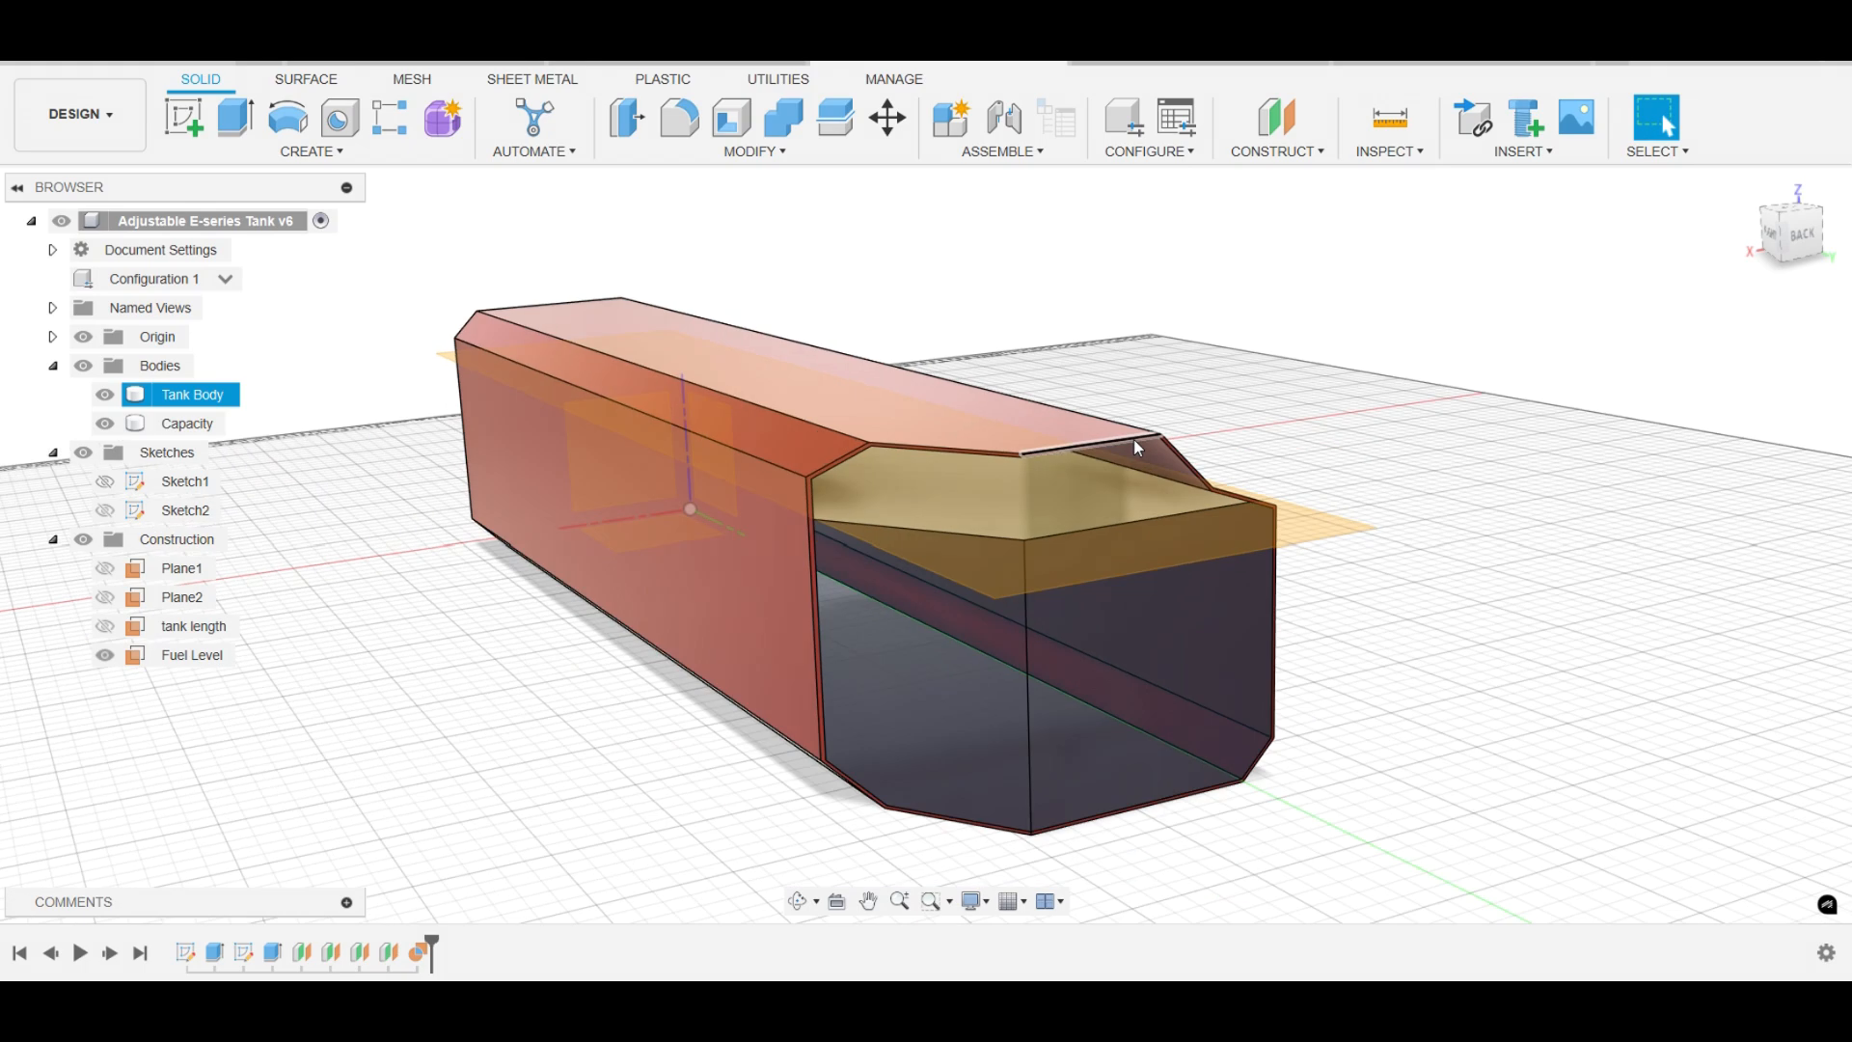
{"action": "scroll", "coordinate": [912, 492], "scroll_direction": "up", "scroll_amount": 2}
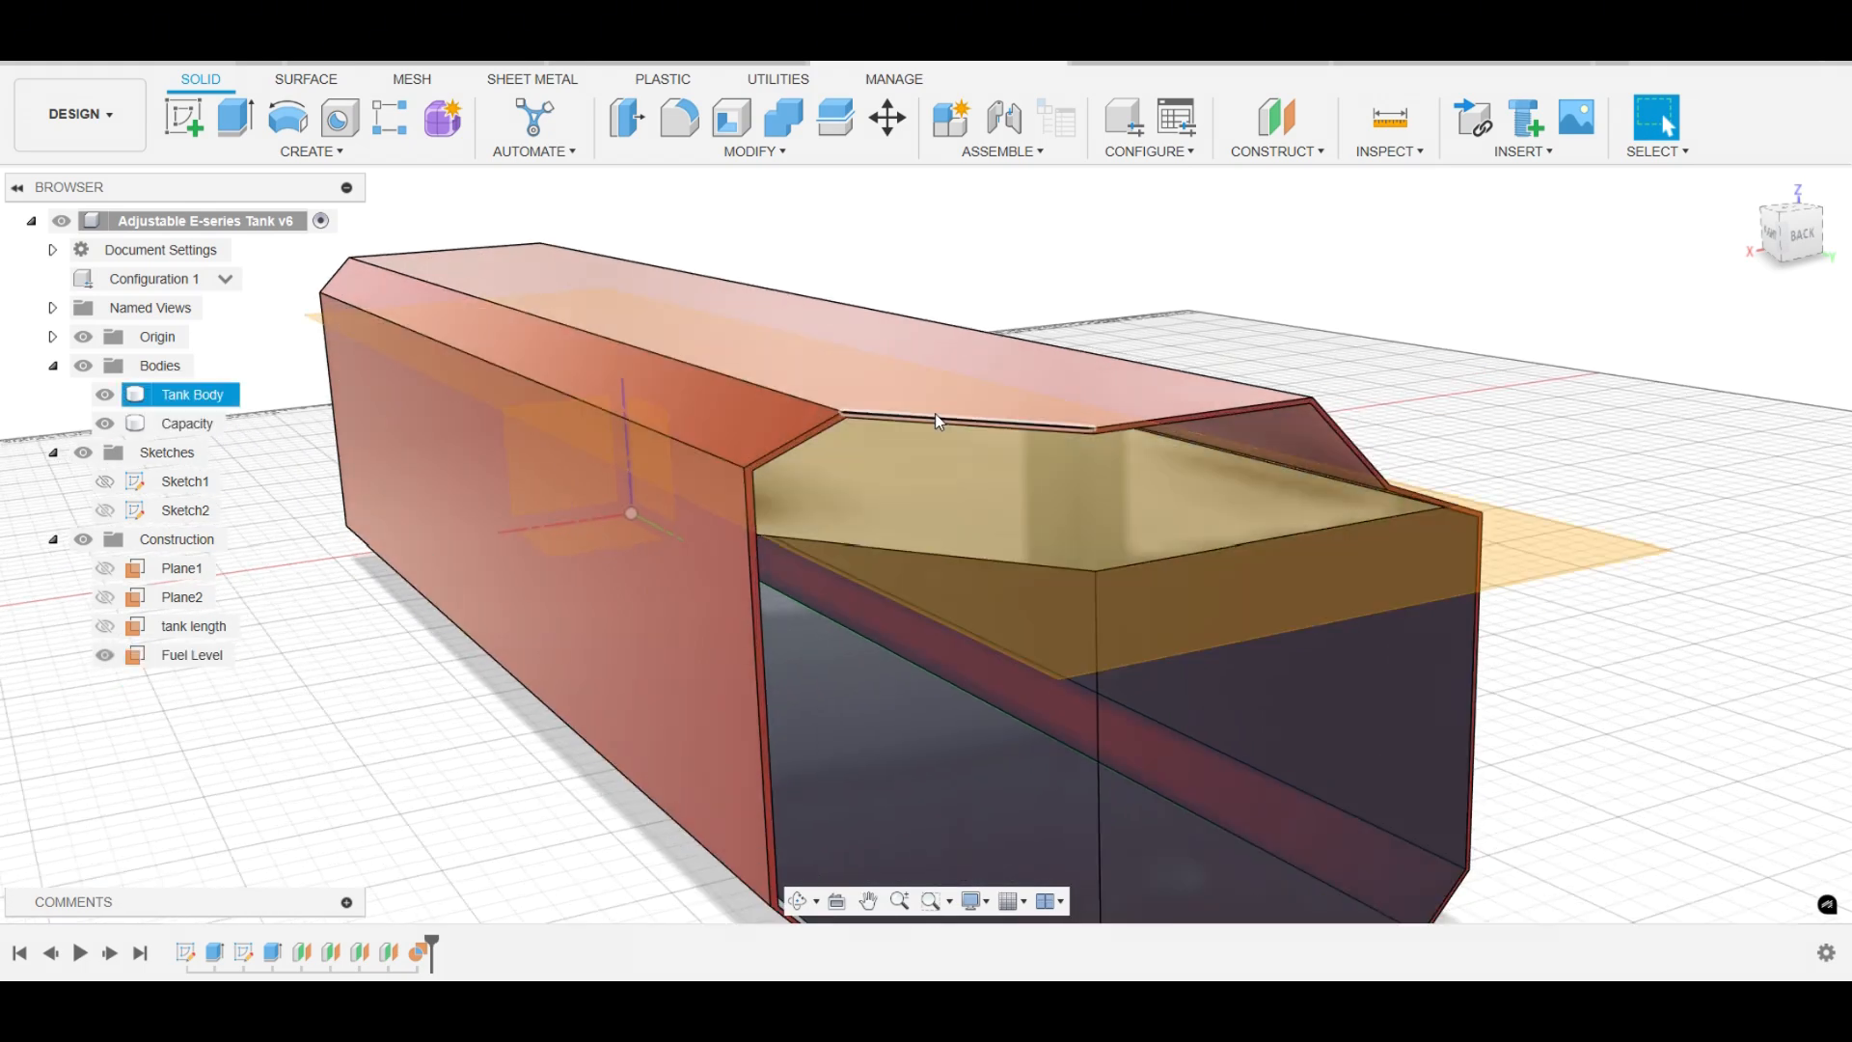
{"action": "scroll", "coordinate": [534, 563], "scroll_direction": "down", "scroll_amount": 3}
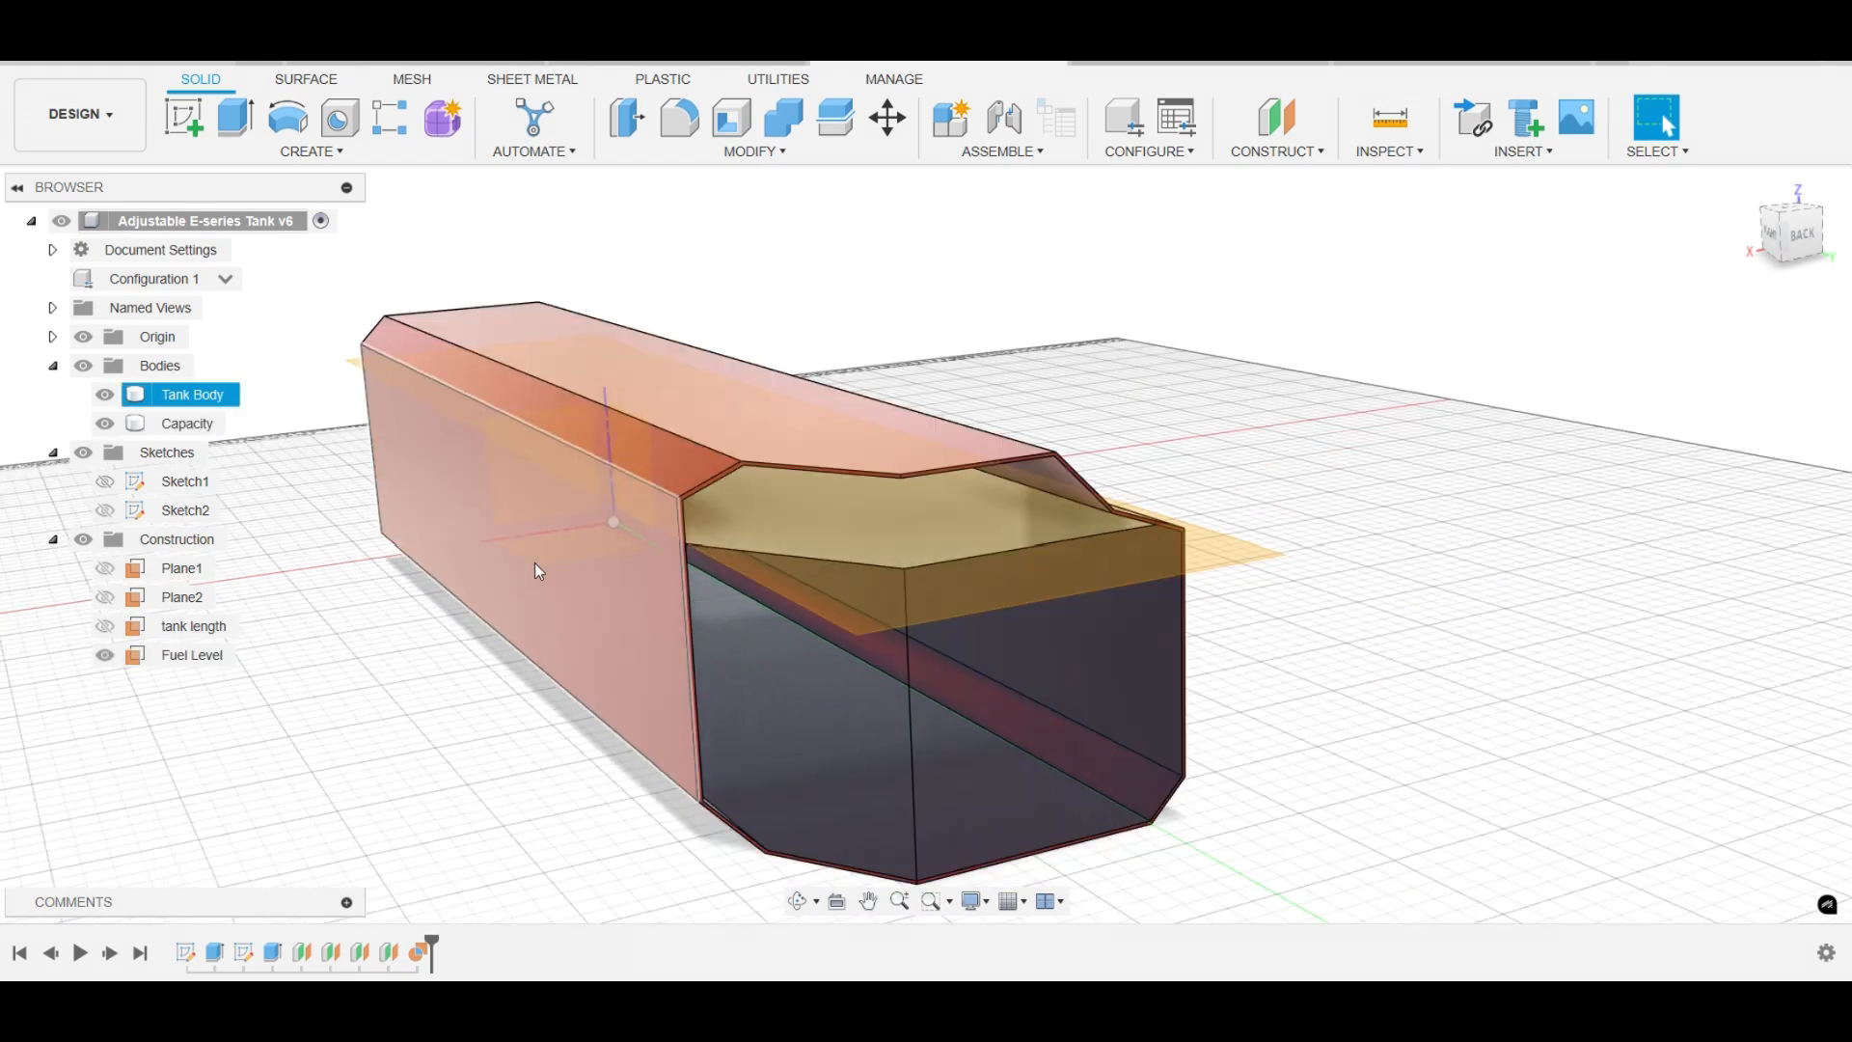
{"action": "left_click", "coordinate": [797, 901]}
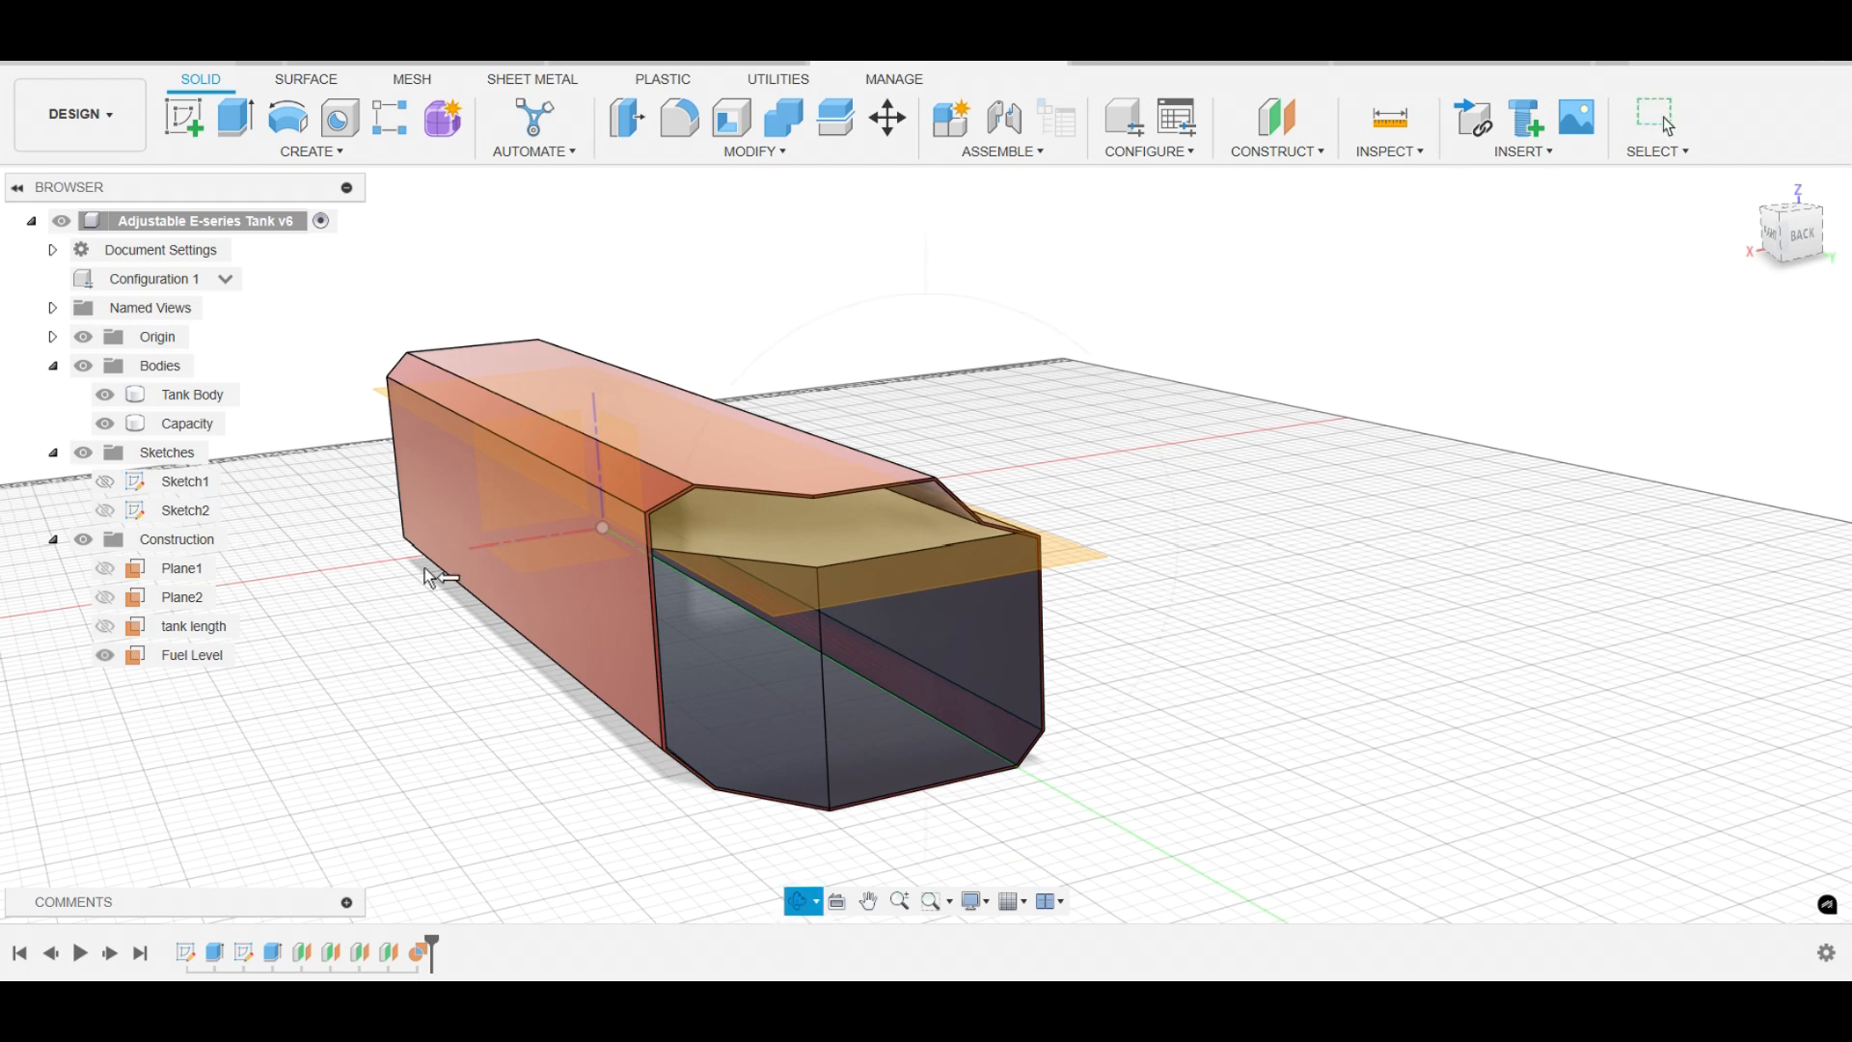
{"action": "key", "text": "Escape"}
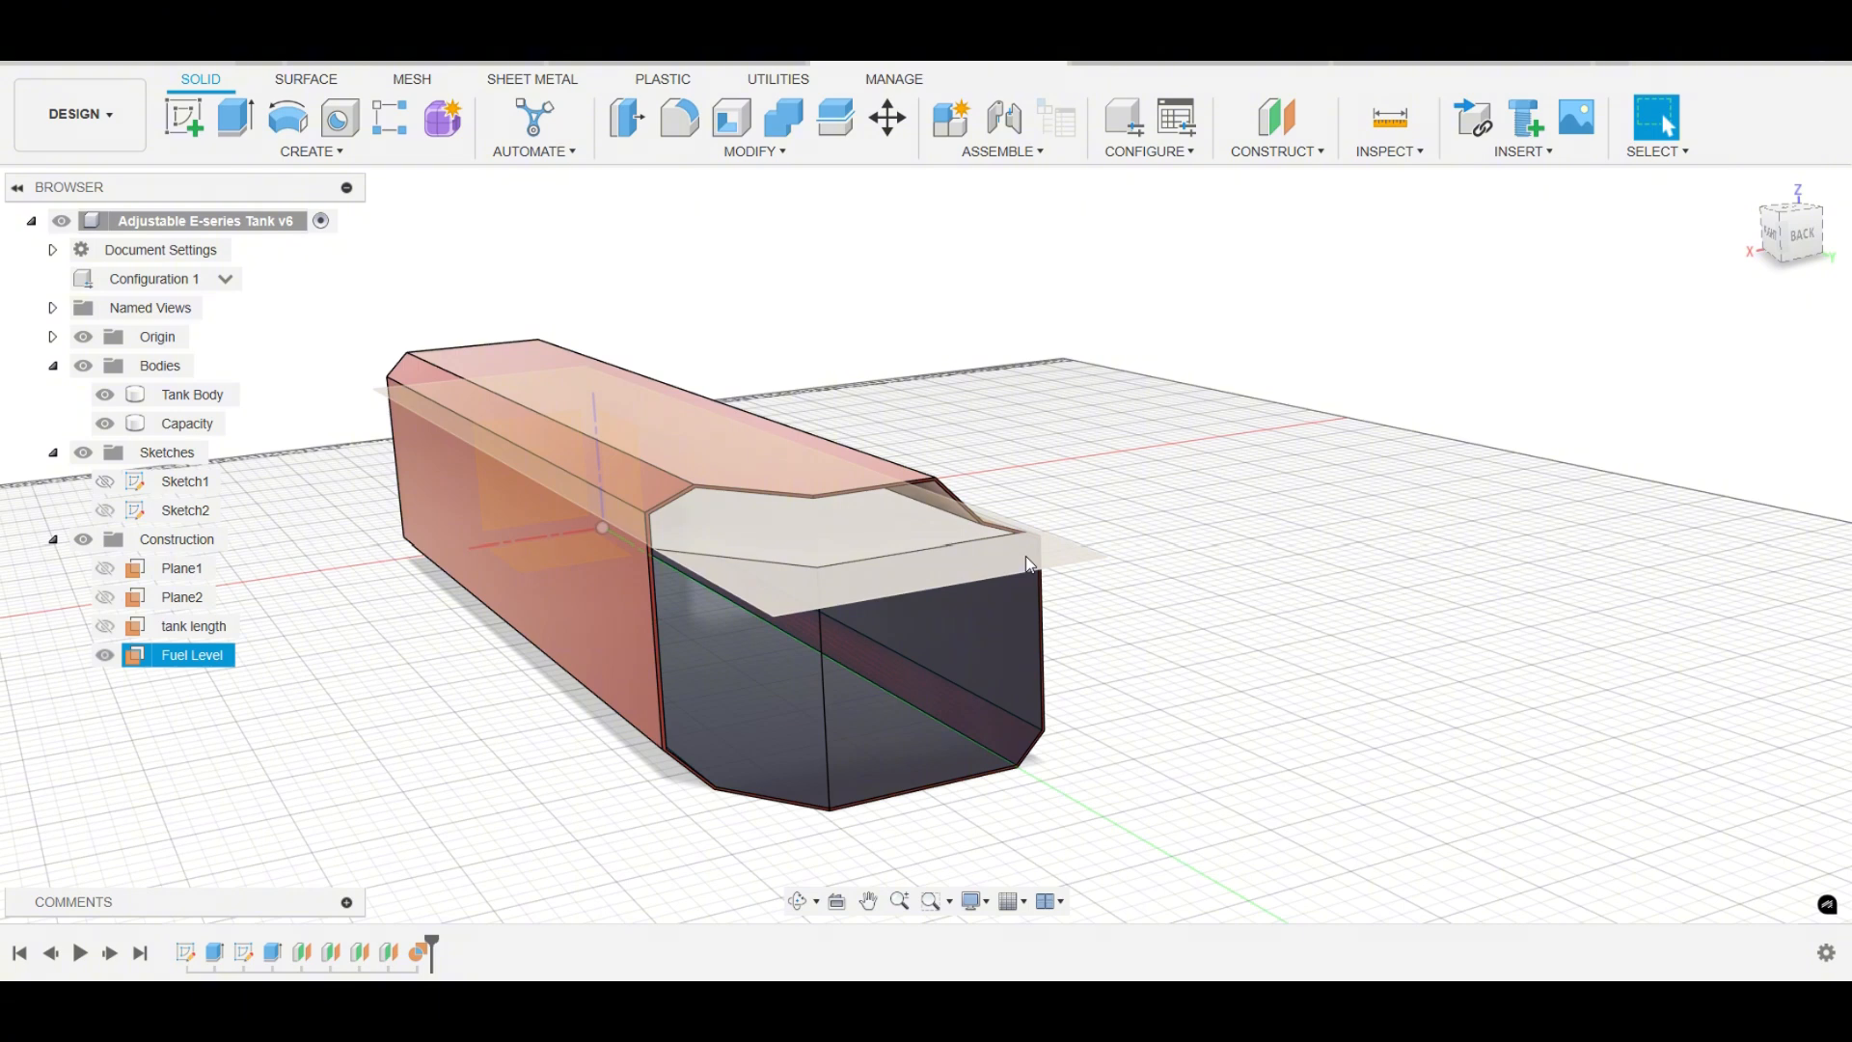
{"action": "right_click", "coordinate": [210, 653]}
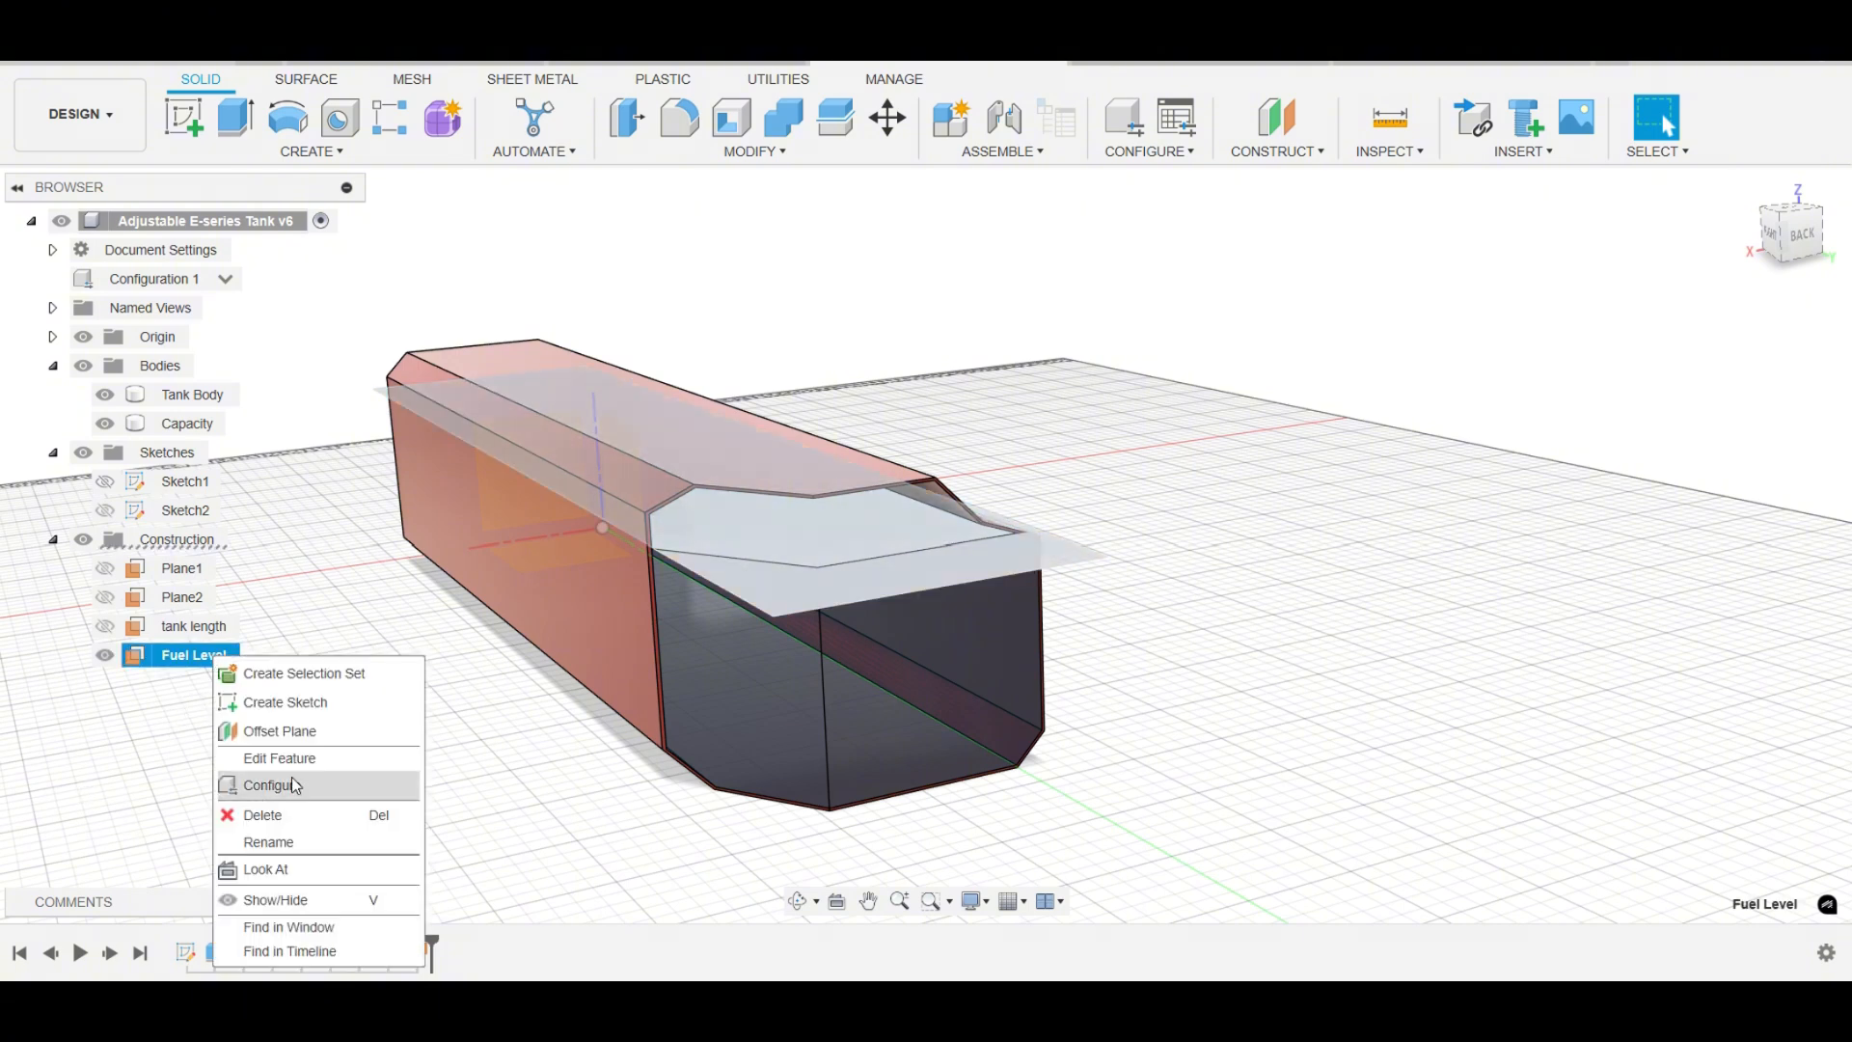
{"action": "left_click", "coordinate": [319, 759]}
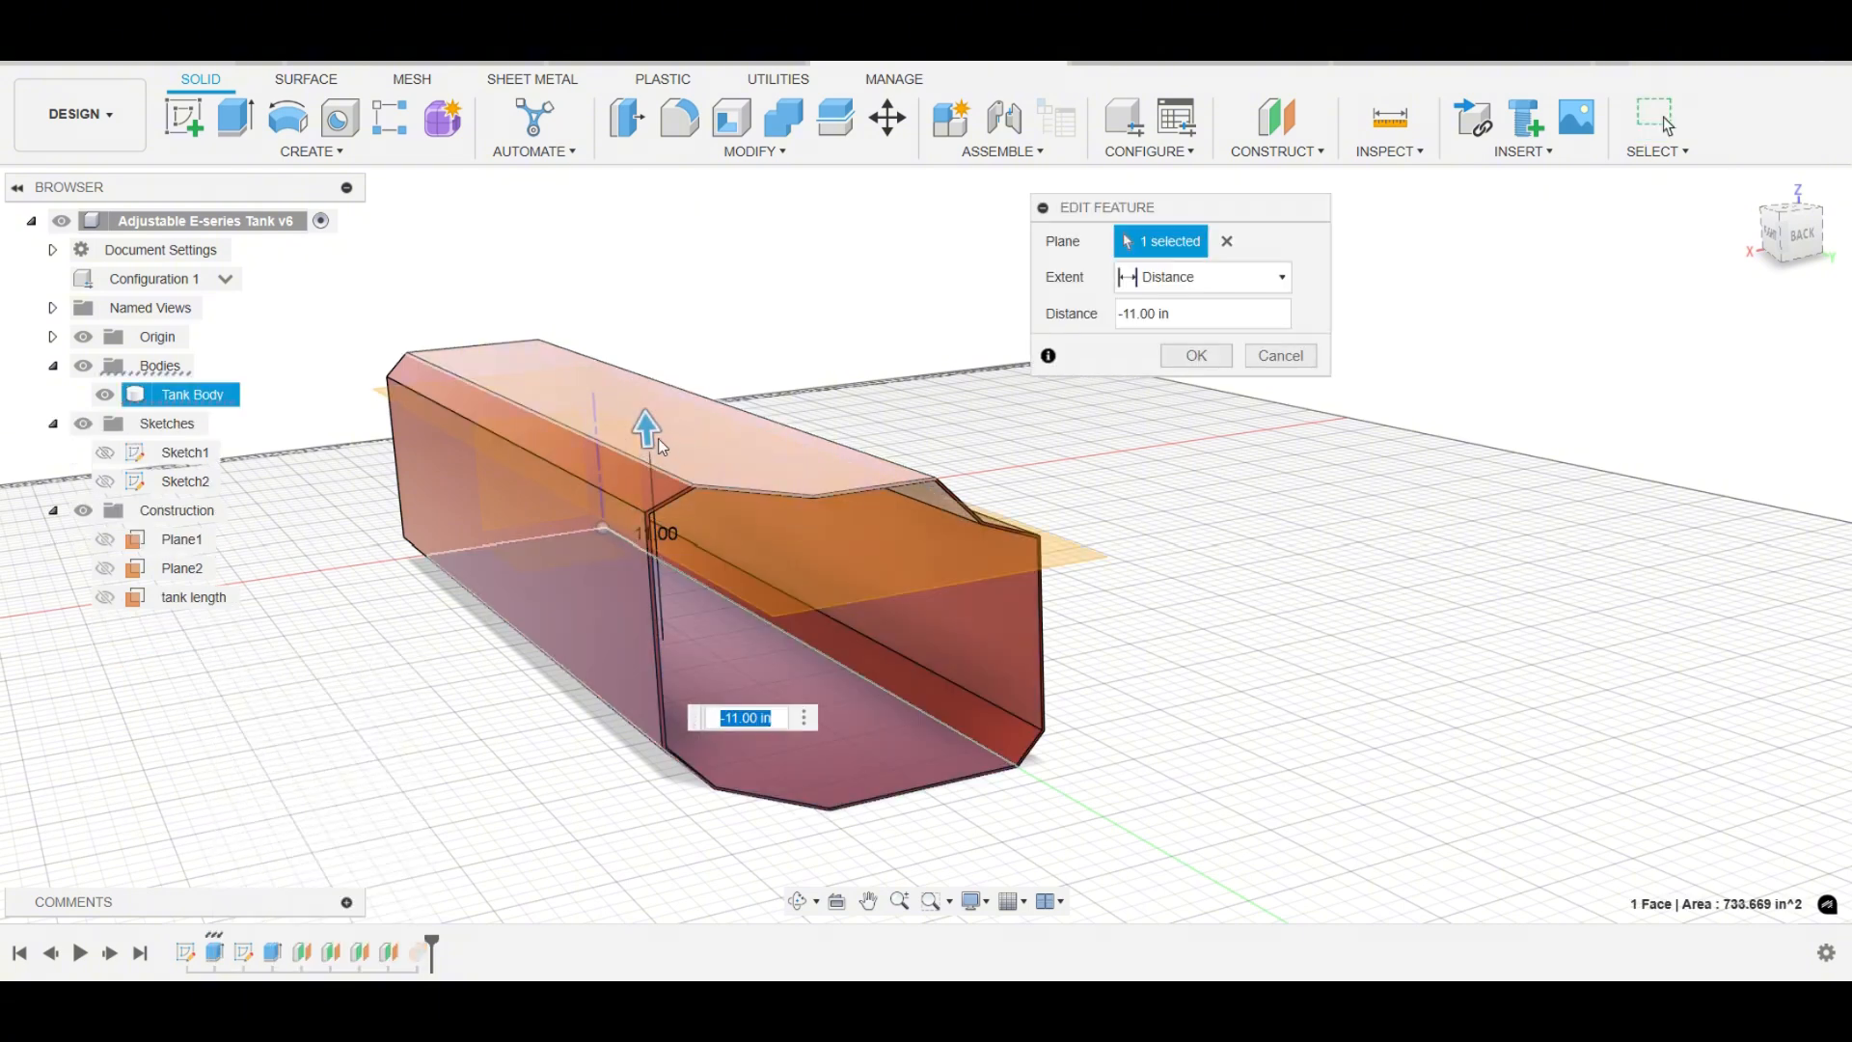
{"action": "mouse_move", "coordinate": [646, 425]}
{"action": "left_mouse_down"}
{"action": "mouse_move", "coordinate": [649, 488]}
{"action": "mouse_move", "coordinate": [645, 413]}
{"action": "mouse_move", "coordinate": [644, 485]}
{"action": "mouse_move", "coordinate": [648, 417]}
{"action": "mouse_move", "coordinate": [649, 461]}
{"action": "left_mouse_up"}
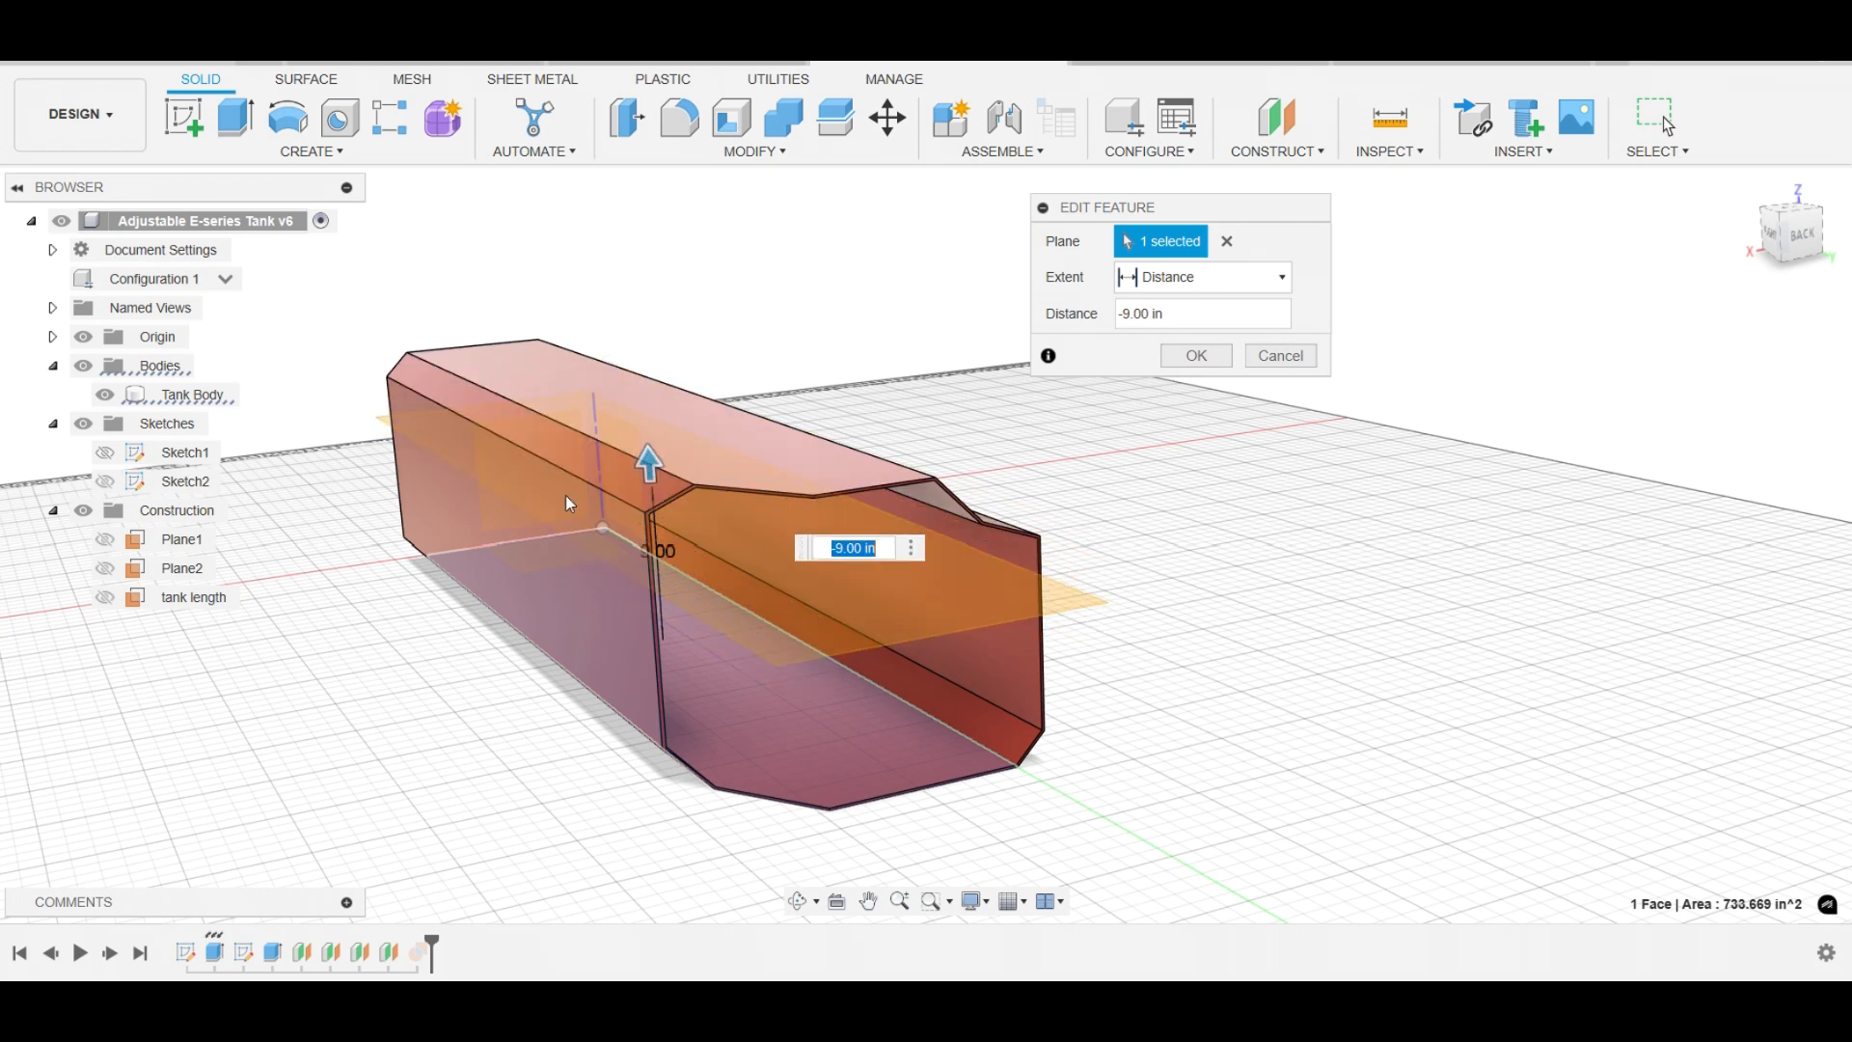
{"action": "left_click", "coordinate": [1196, 355]}
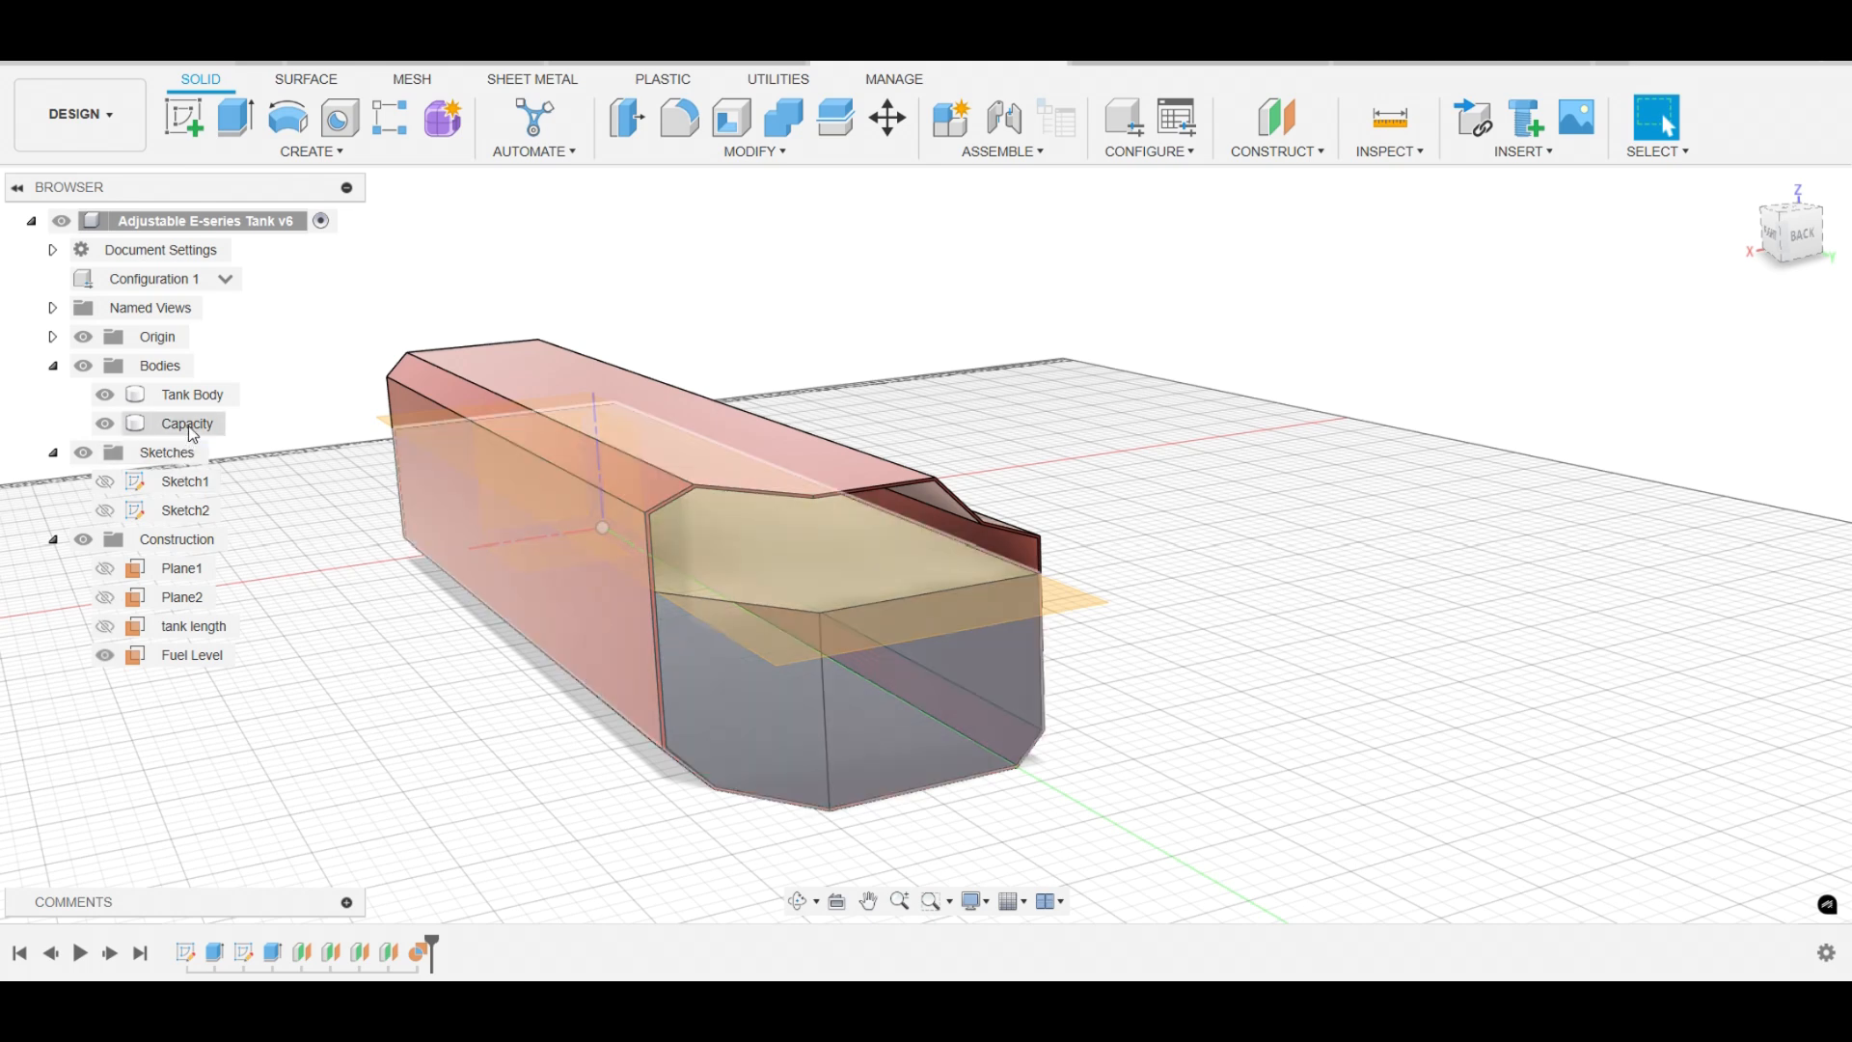
- Open the properties of the Capacity body to read its volume
{"action": "left_click", "coordinate": [188, 425]}
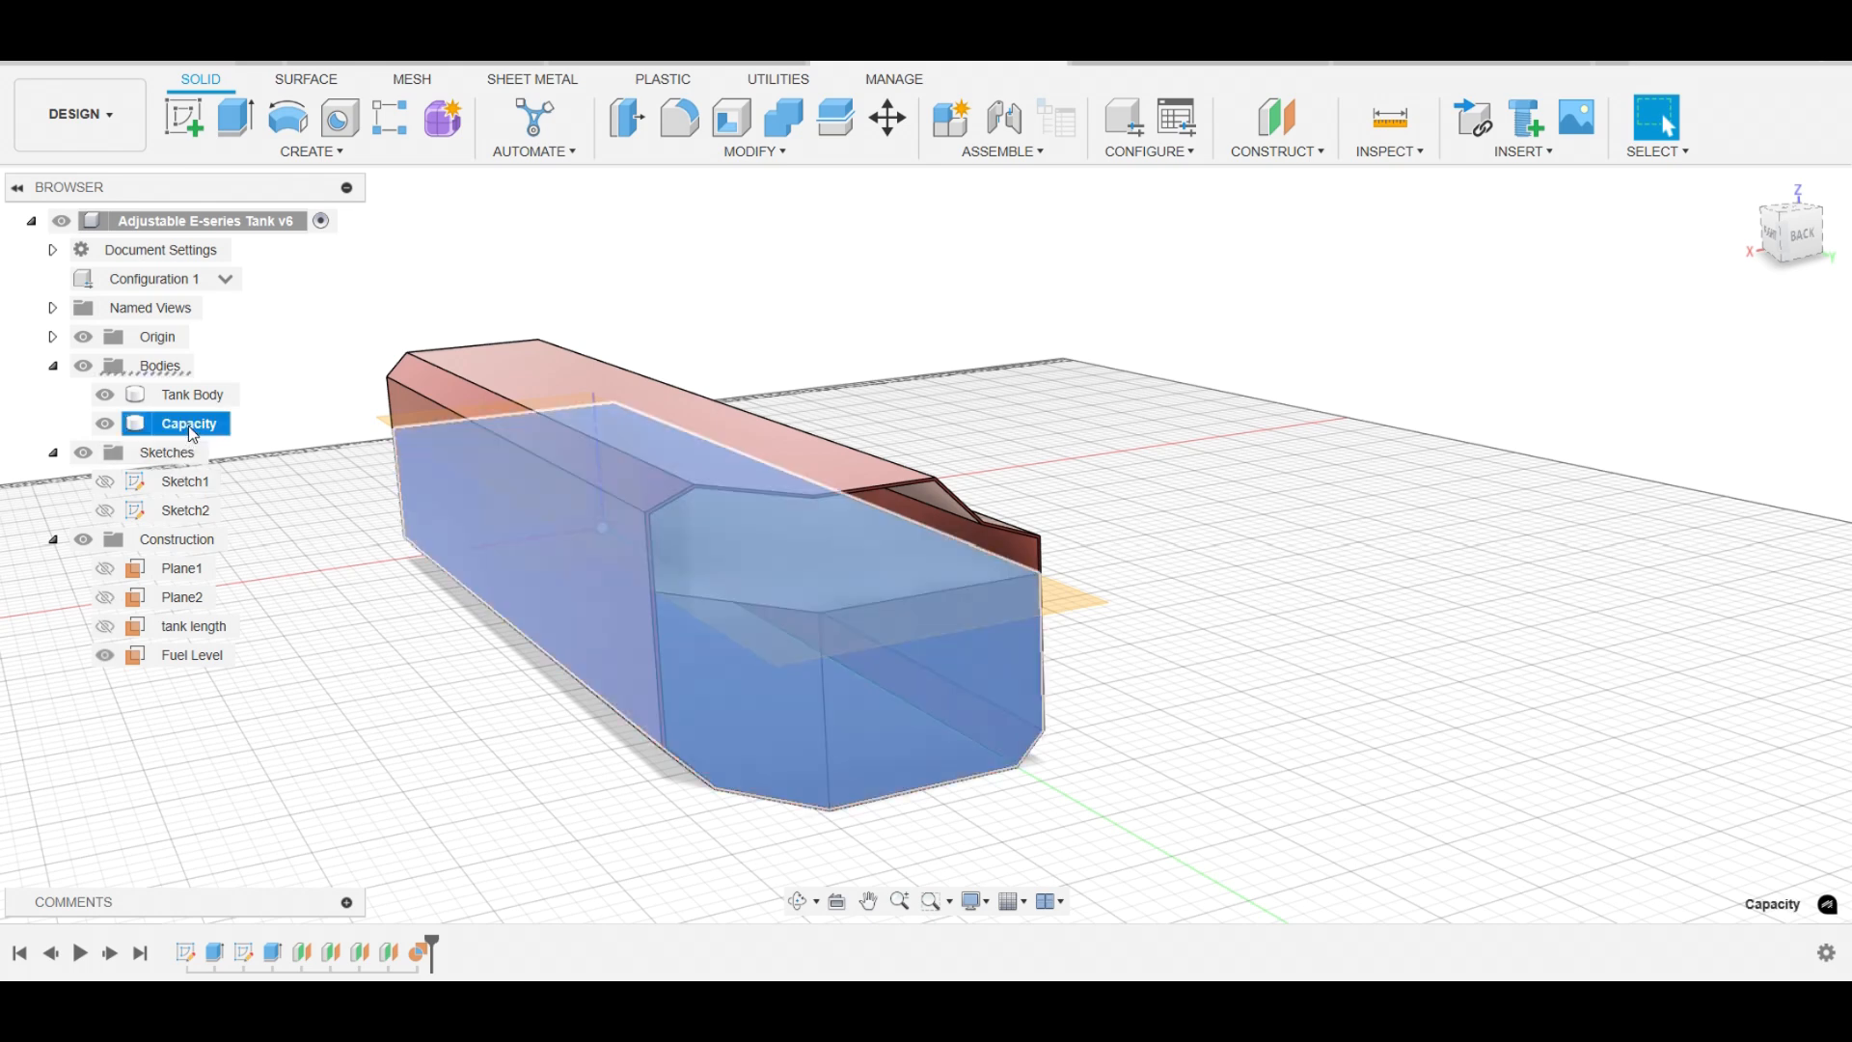
{"action": "right_click", "coordinate": [189, 430]}
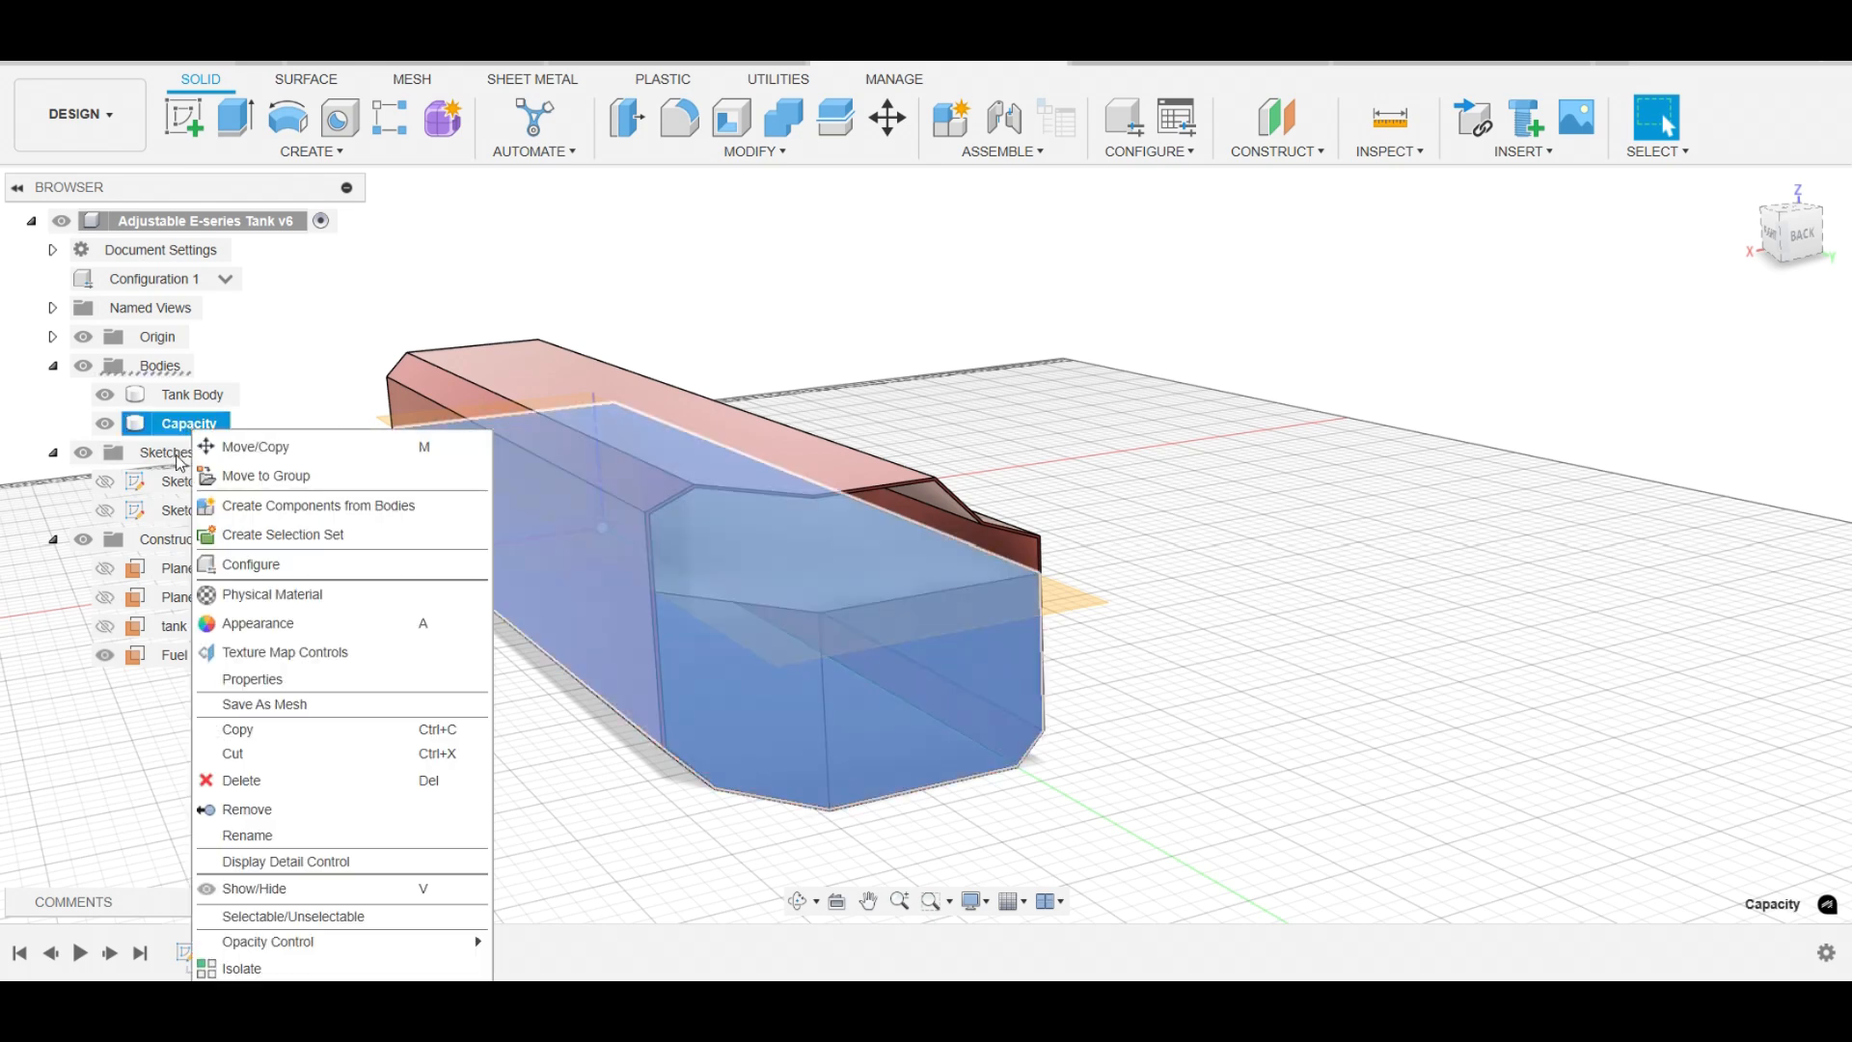
{"action": "left_click", "coordinate": [310, 679]}
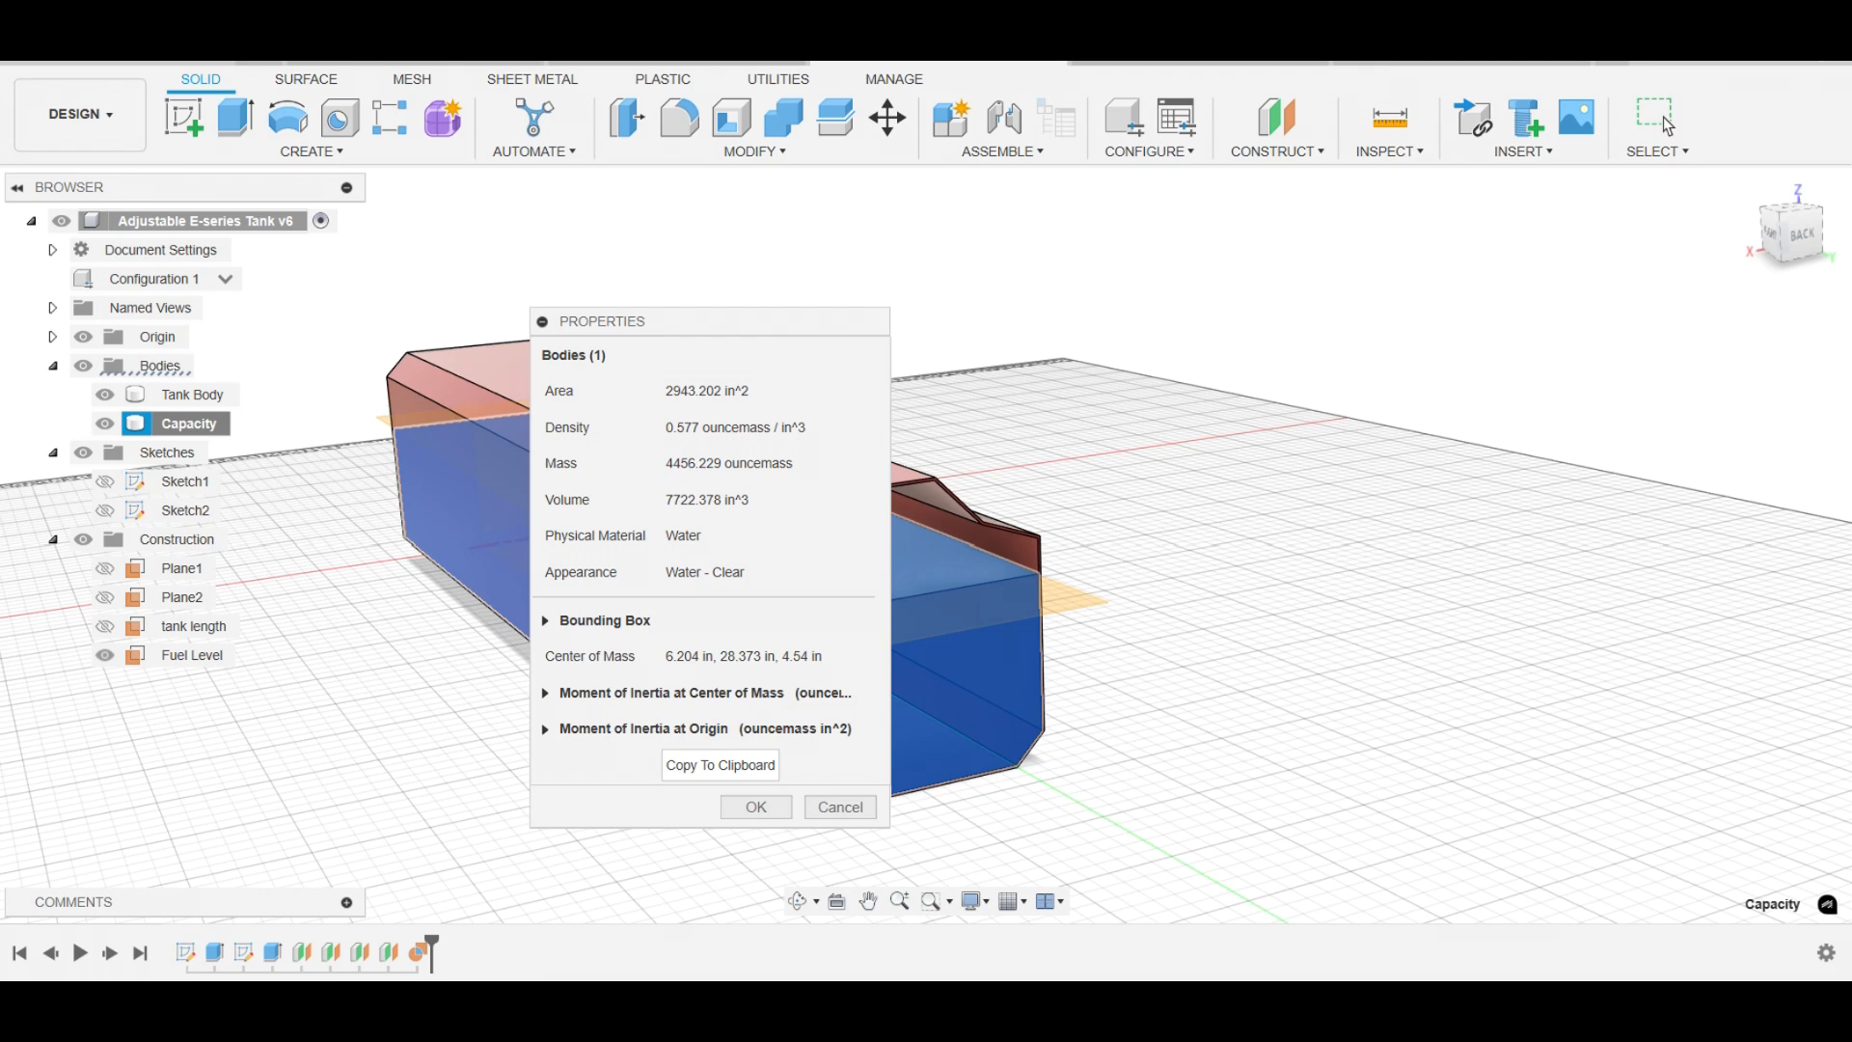
- In Calculator, clear the previous result and divide the volume, 7,722.378, by 231 to convert cubic inches to gallons
{"action": "left_click", "coordinate": [1274, 1011]}
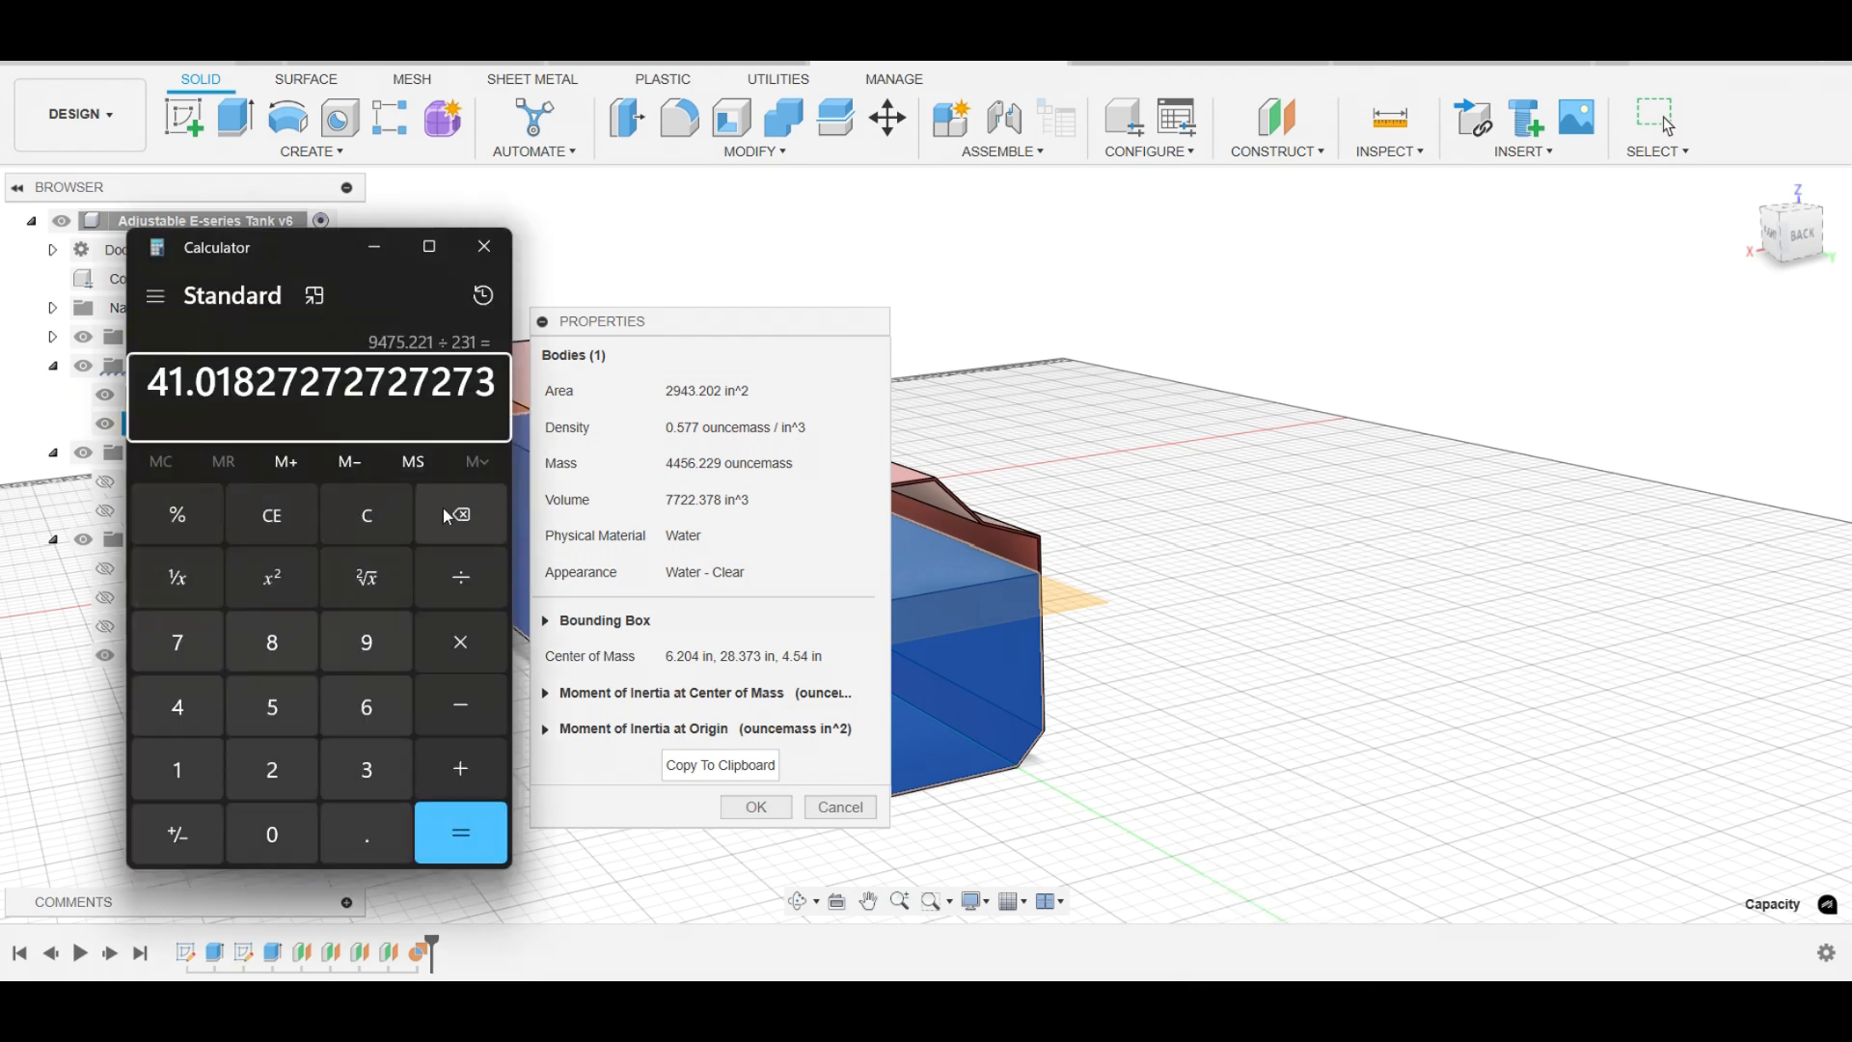
{"action": "left_click", "coordinate": [357, 517]}
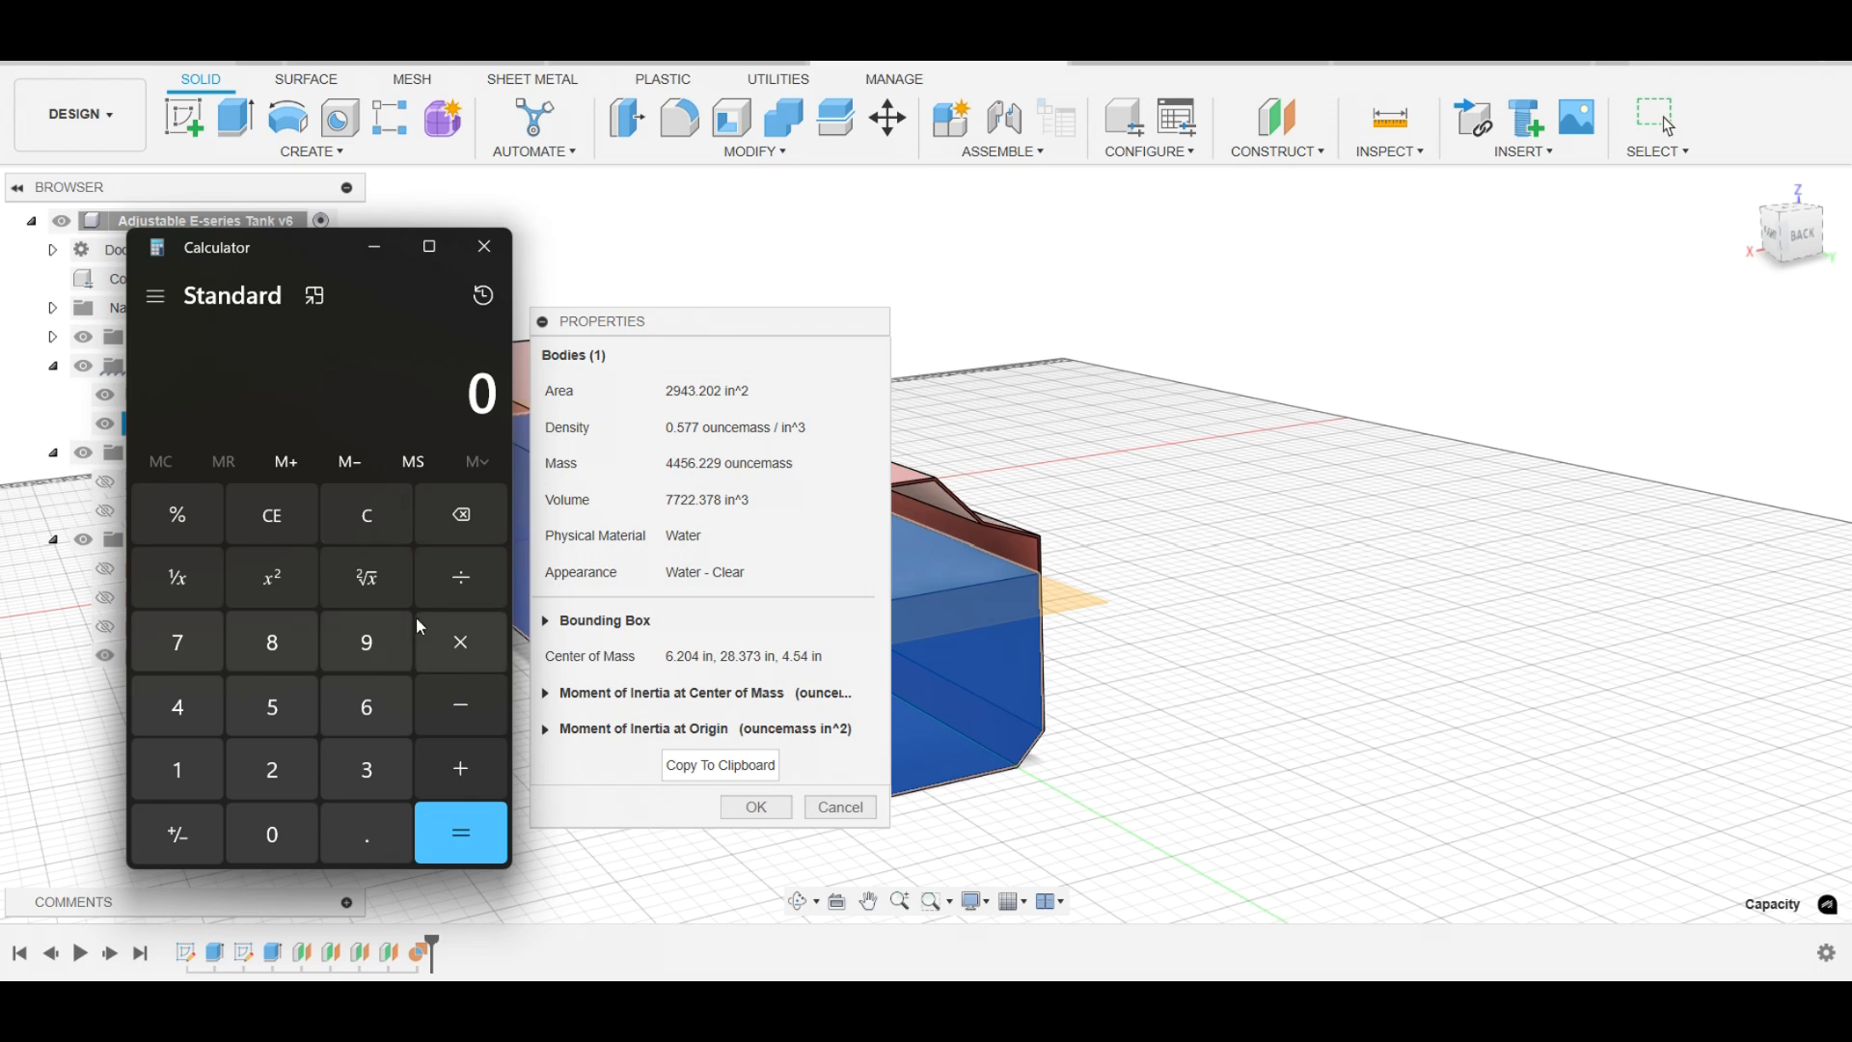
{"action": "type", "text": "7,722"}
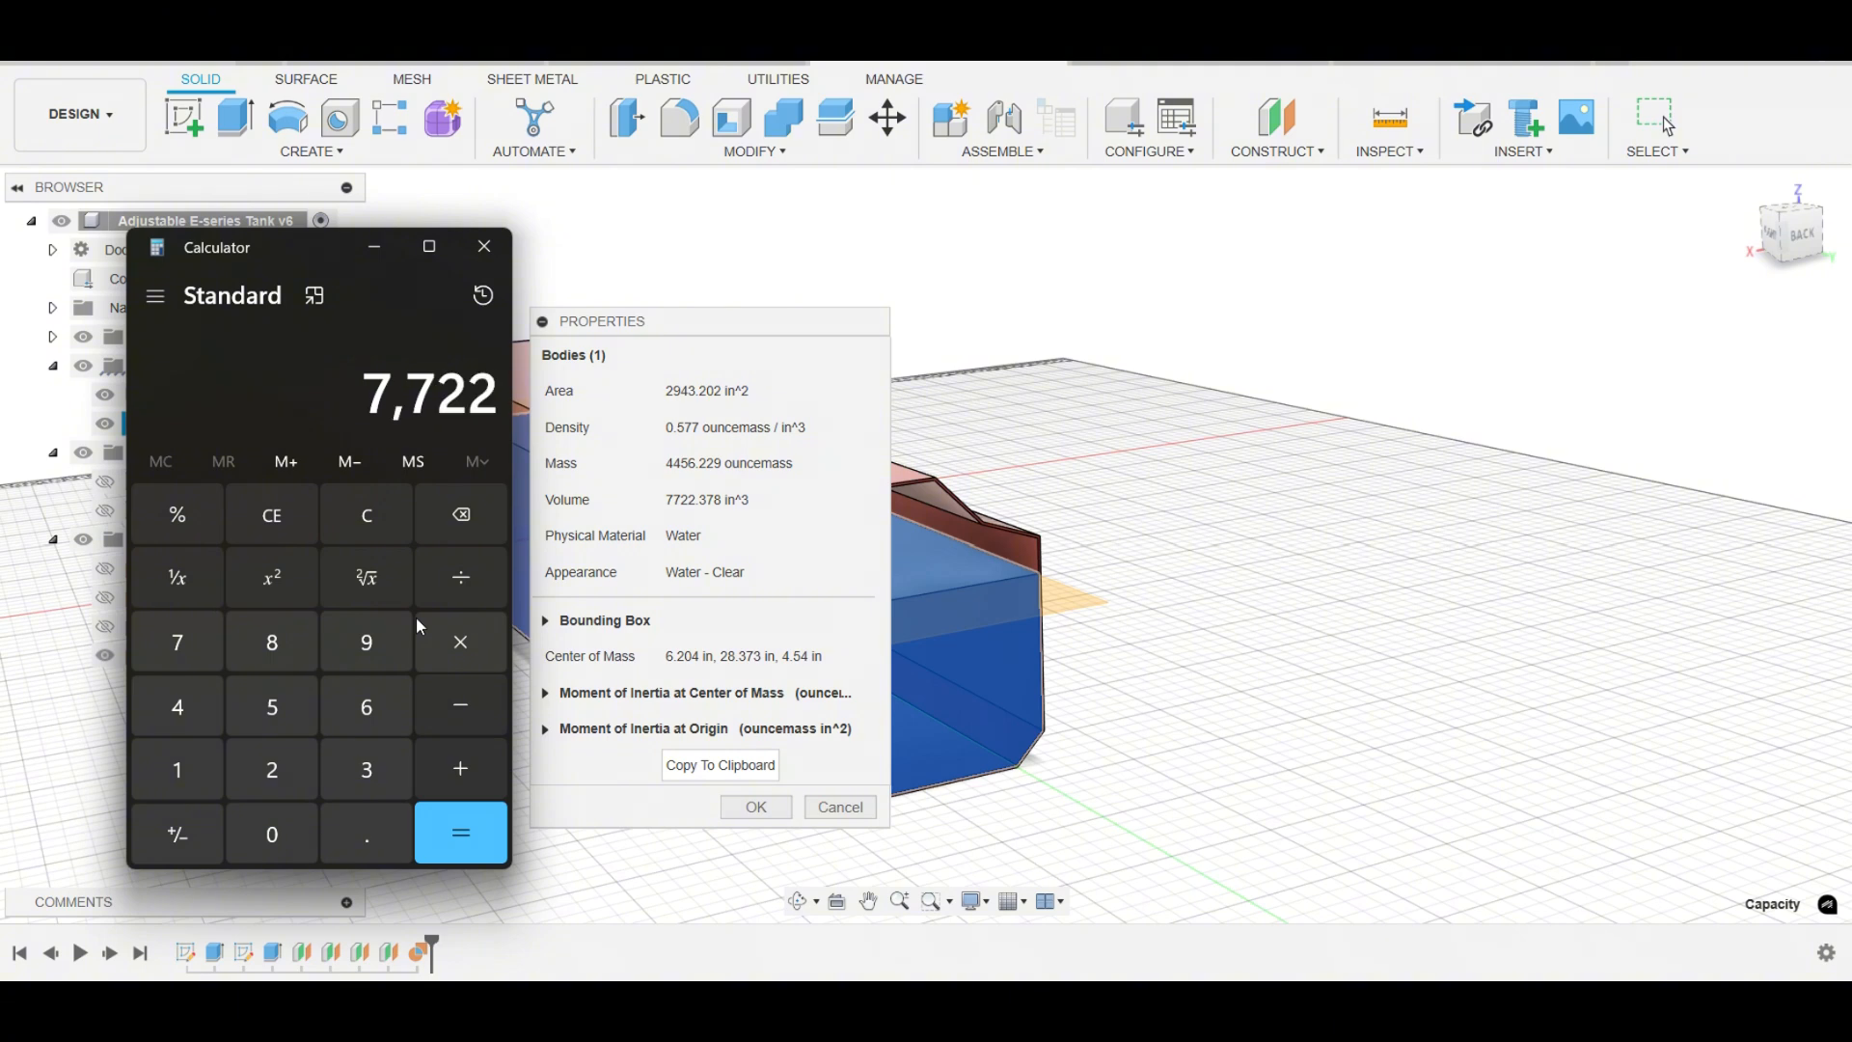
{"action": "type", "text": ".378"}
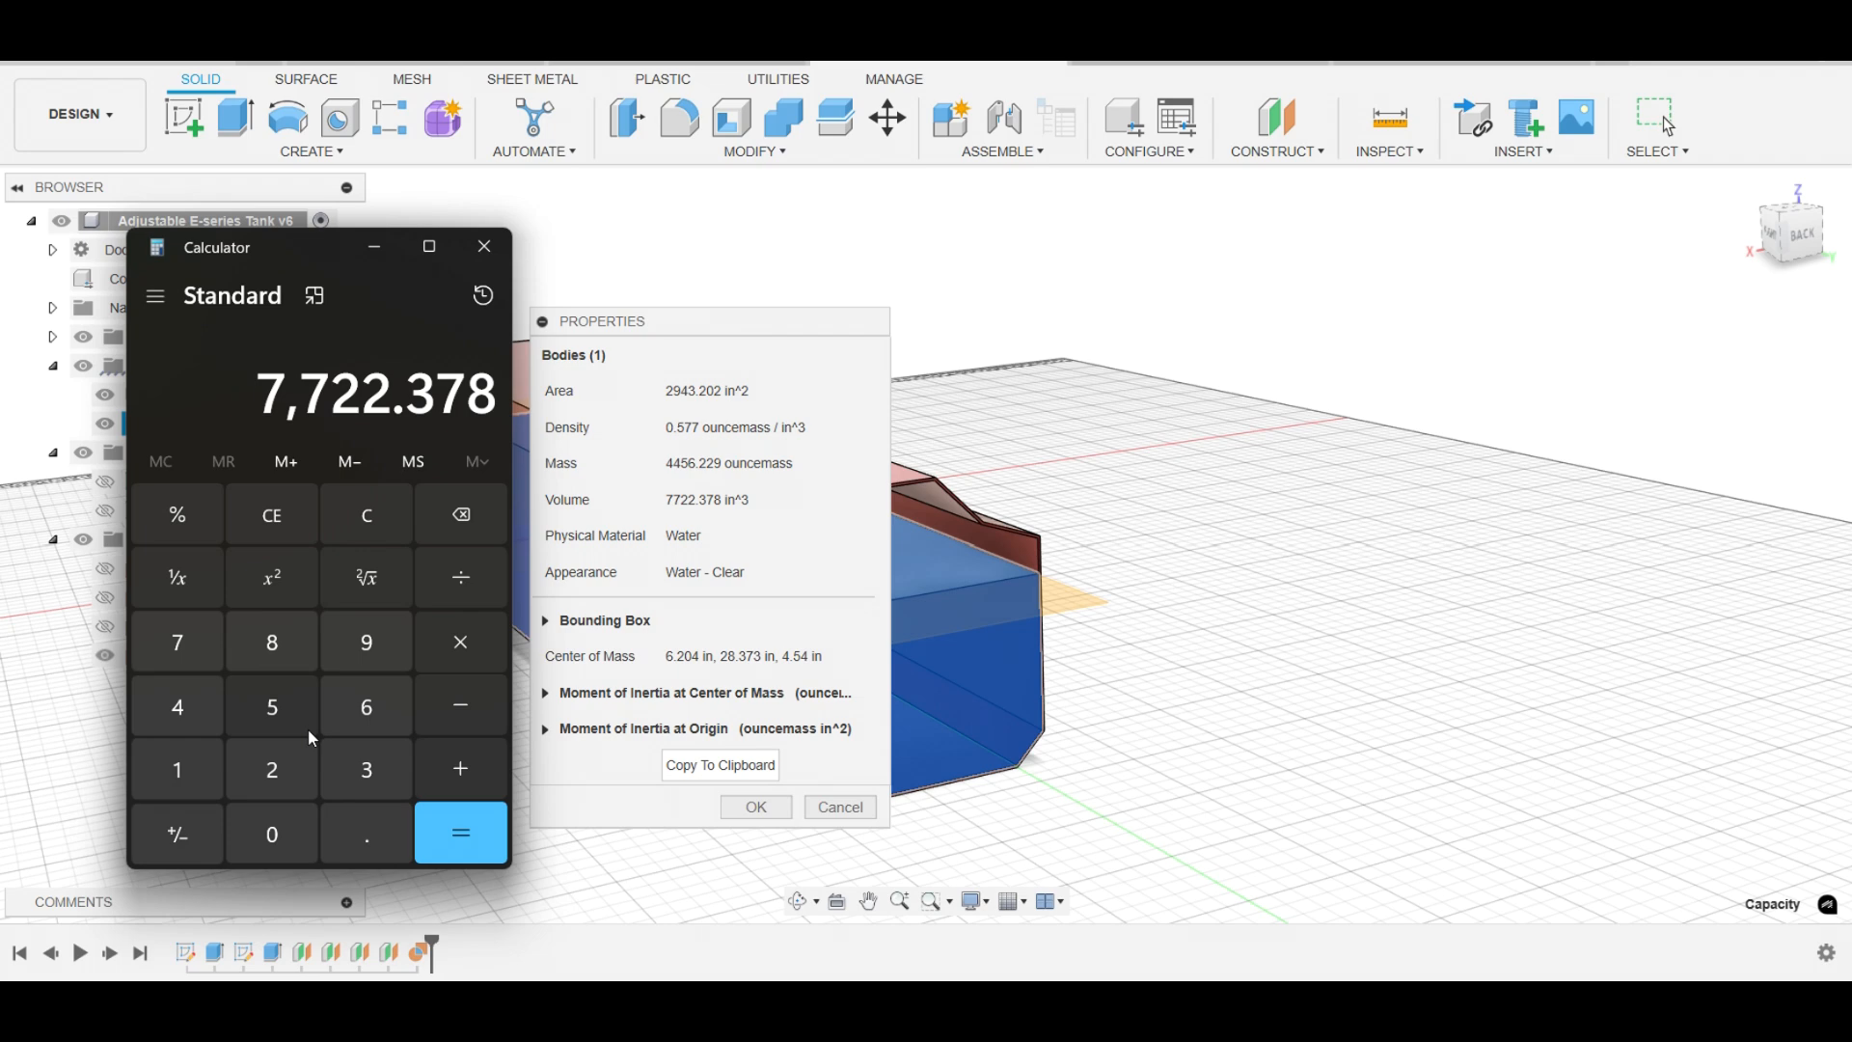
{"action": "key", "text": "slash"}
{"action": "type", "text": "231"}
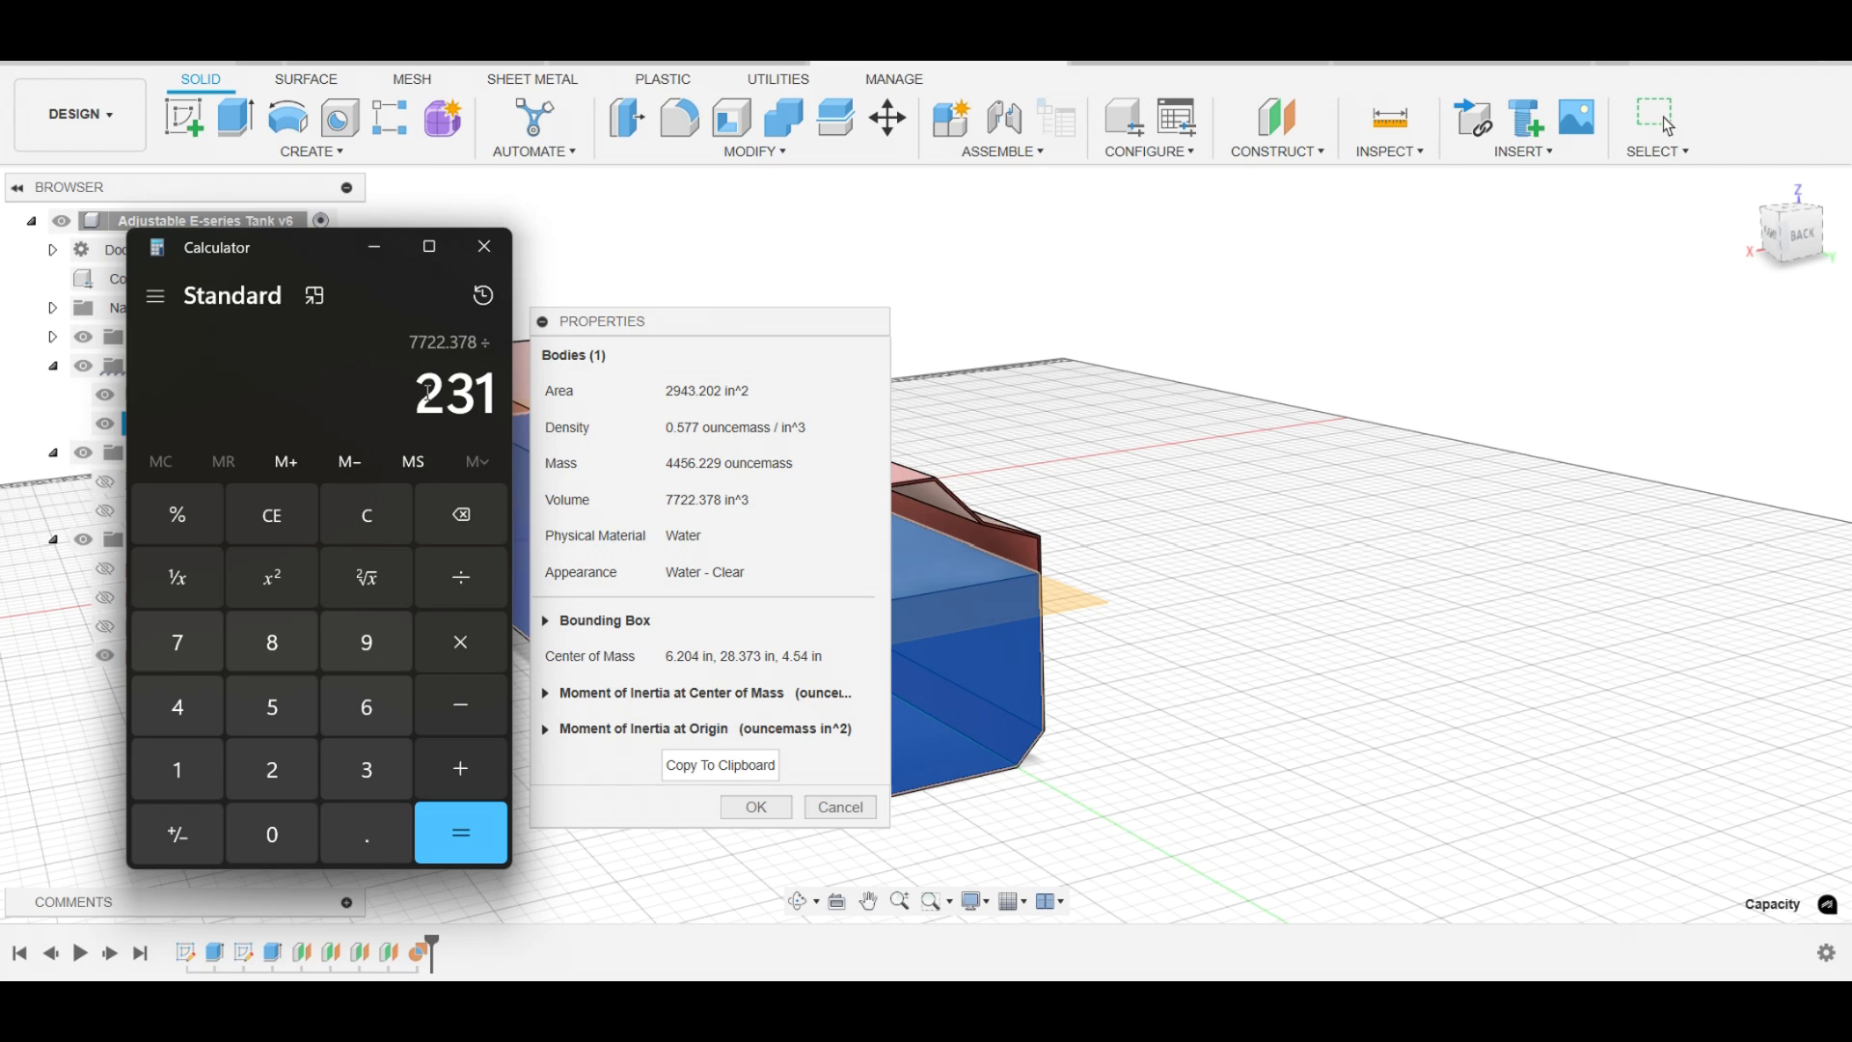
{"action": "left_click", "coordinate": [471, 838]}
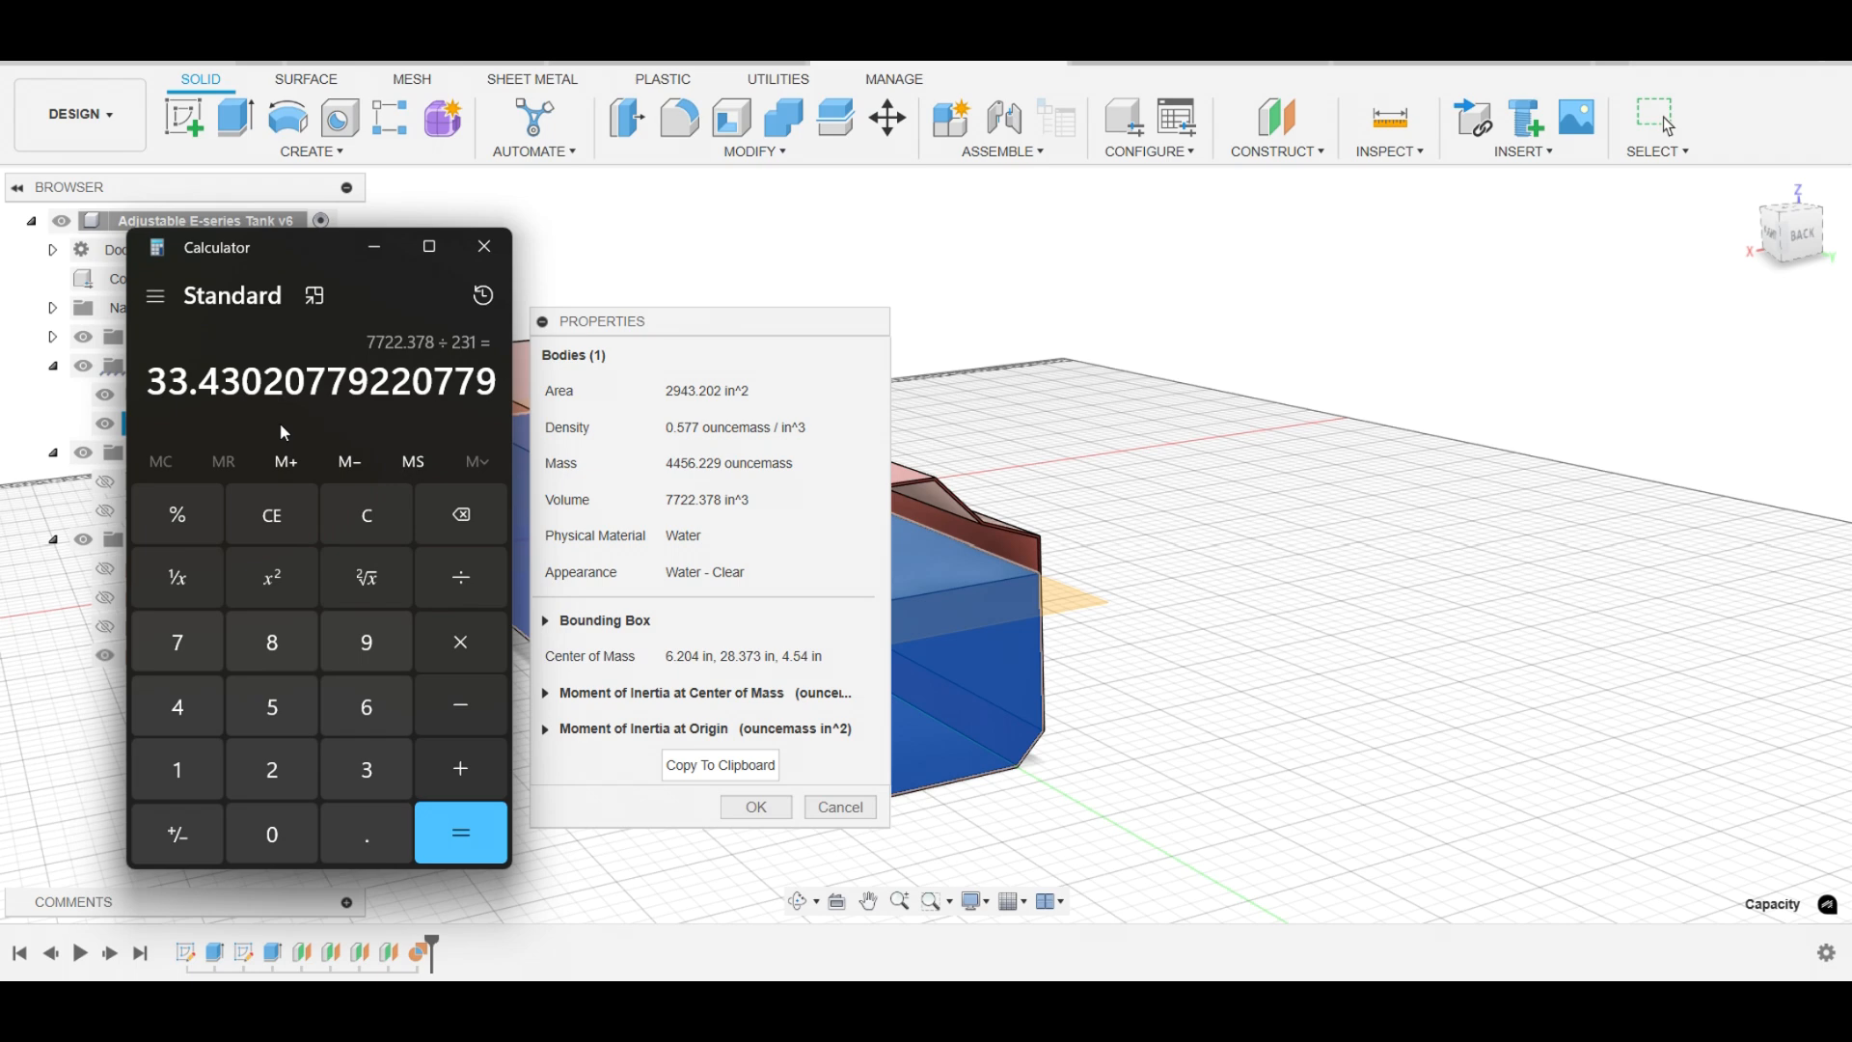
- Close Calculator and dismiss the Capacity body's properties
{"action": "left_click", "coordinate": [483, 247]}
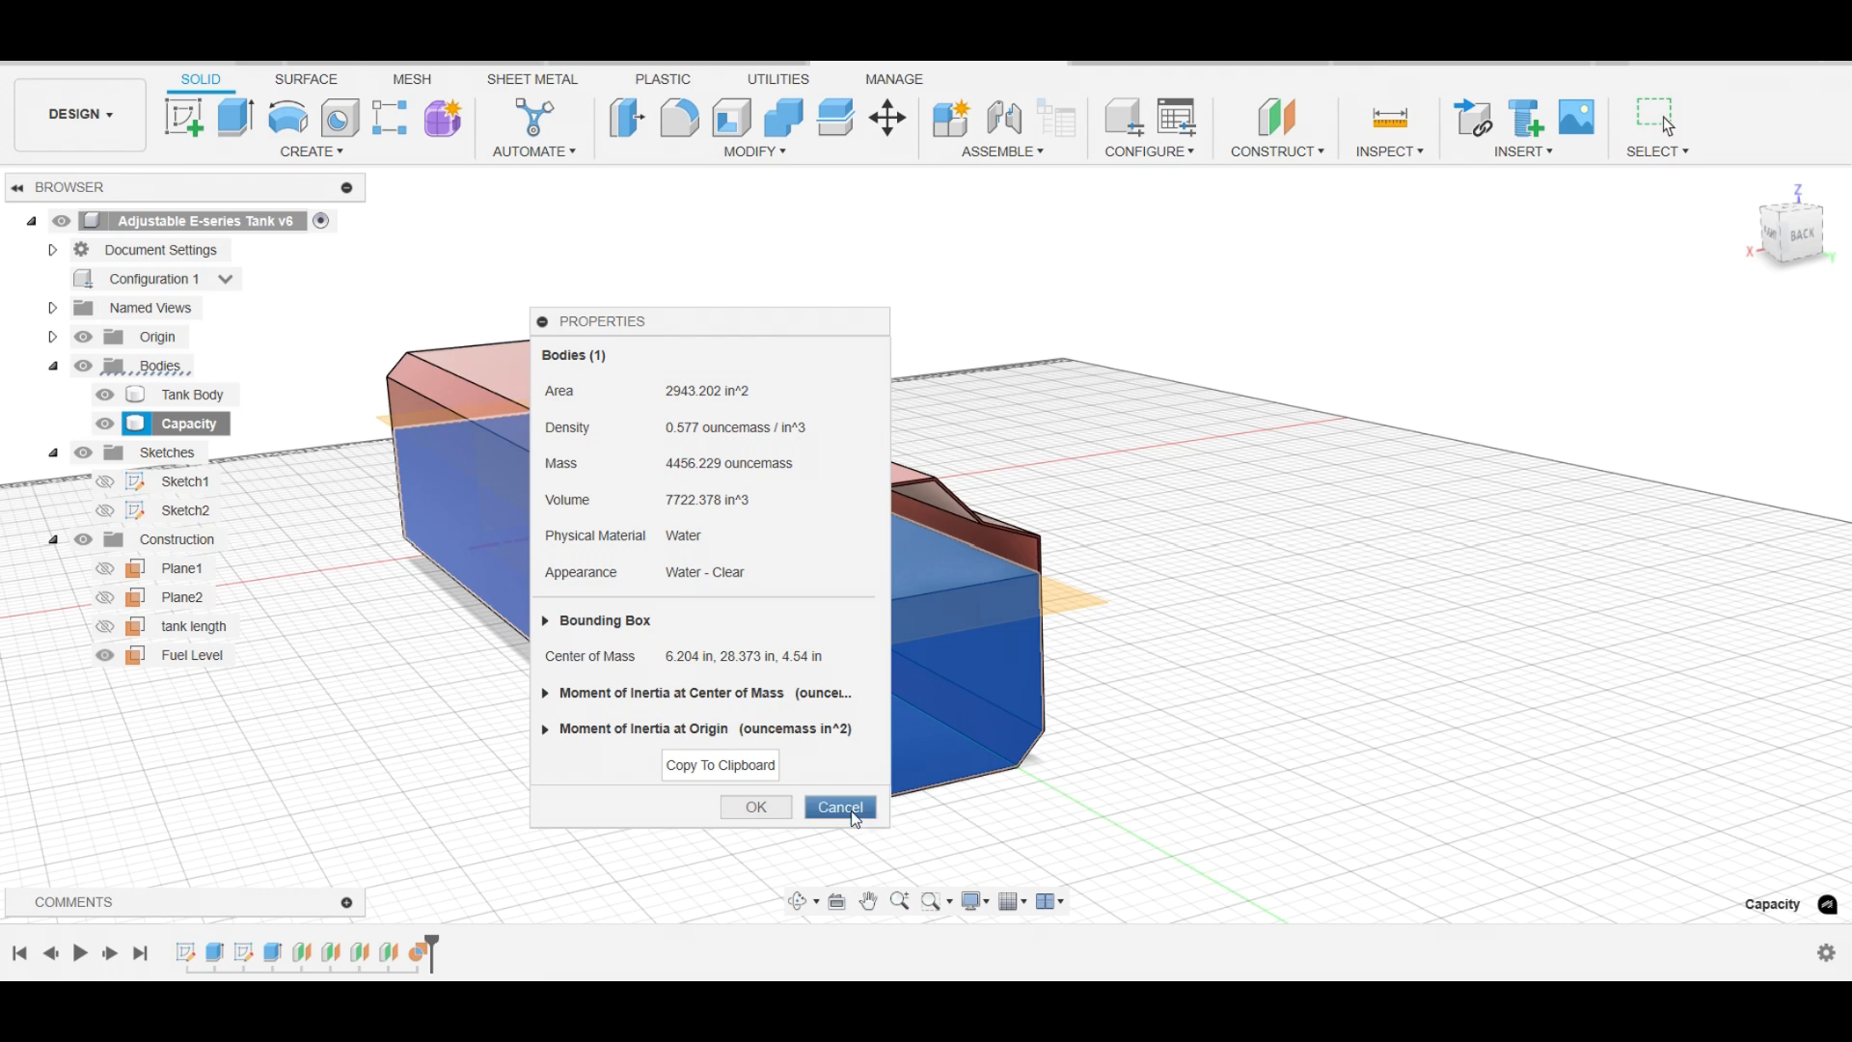
{"action": "left_click", "coordinate": [840, 808]}
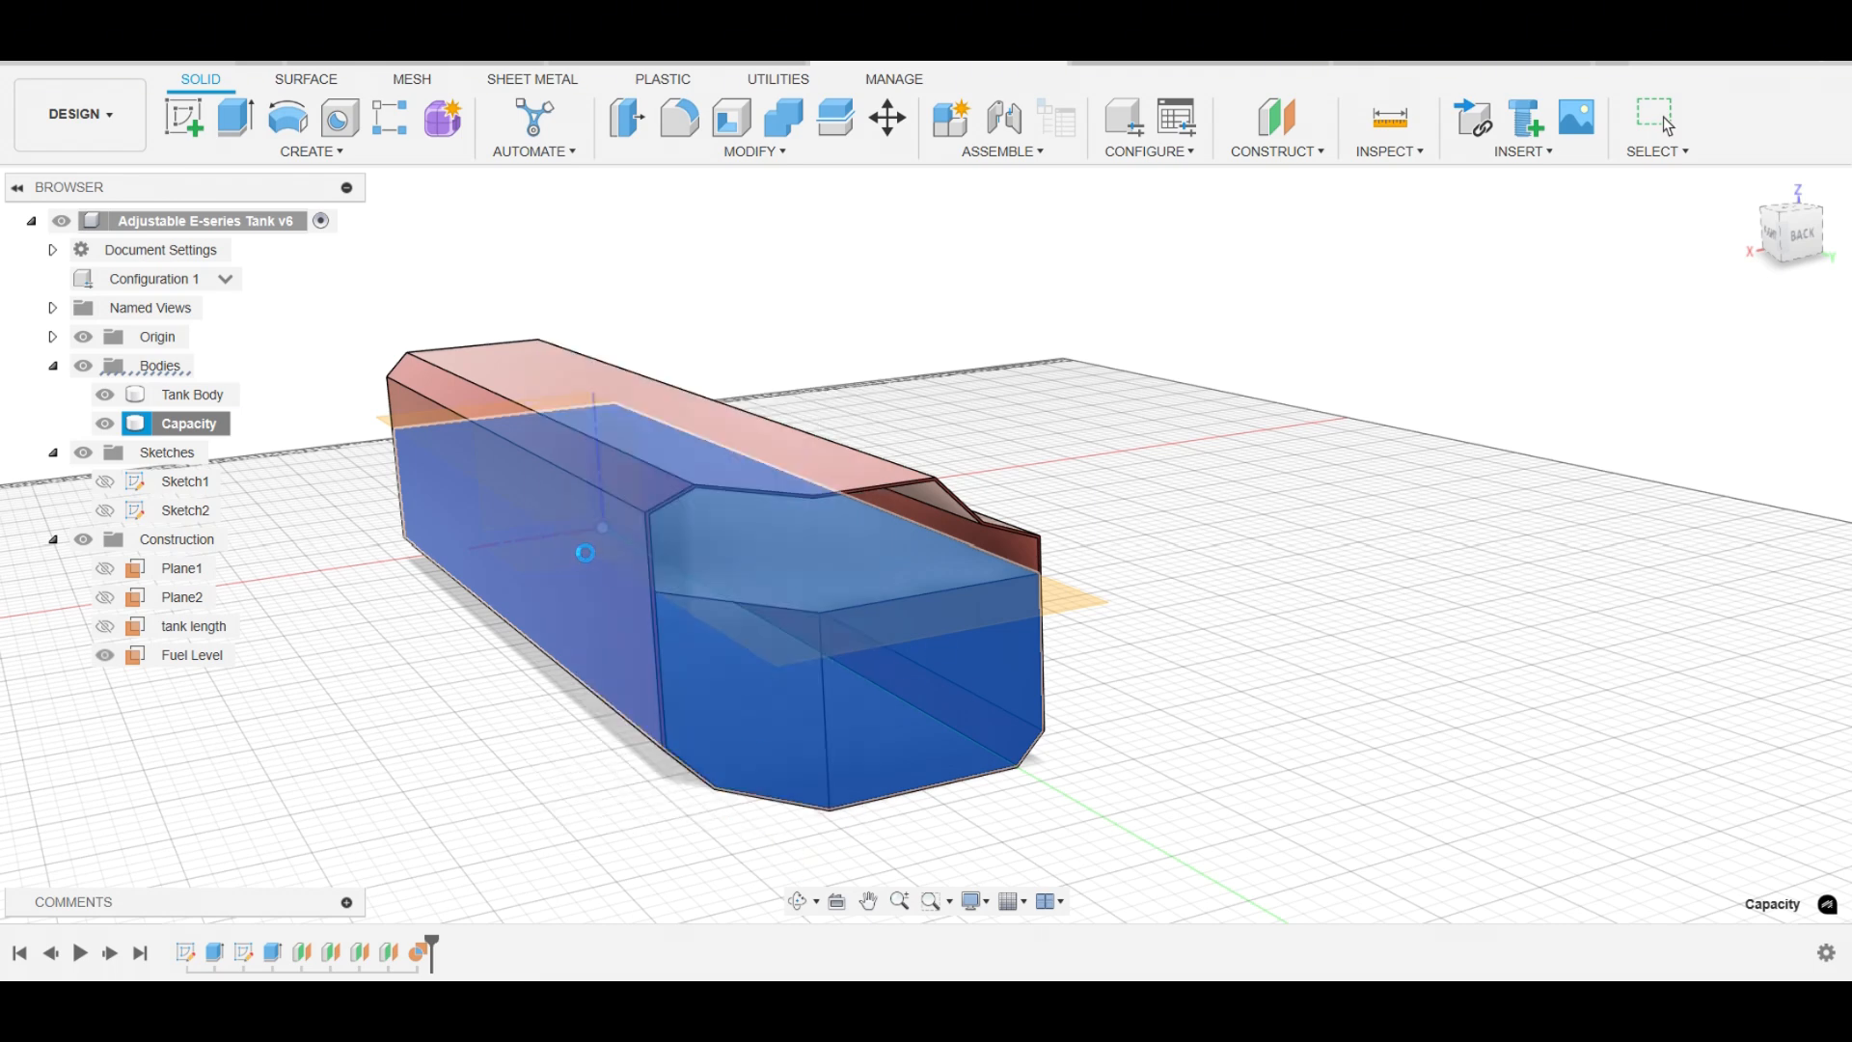
{"action": "left_click", "coordinate": [588, 561]}
{"action": "key", "text": "Escape"}
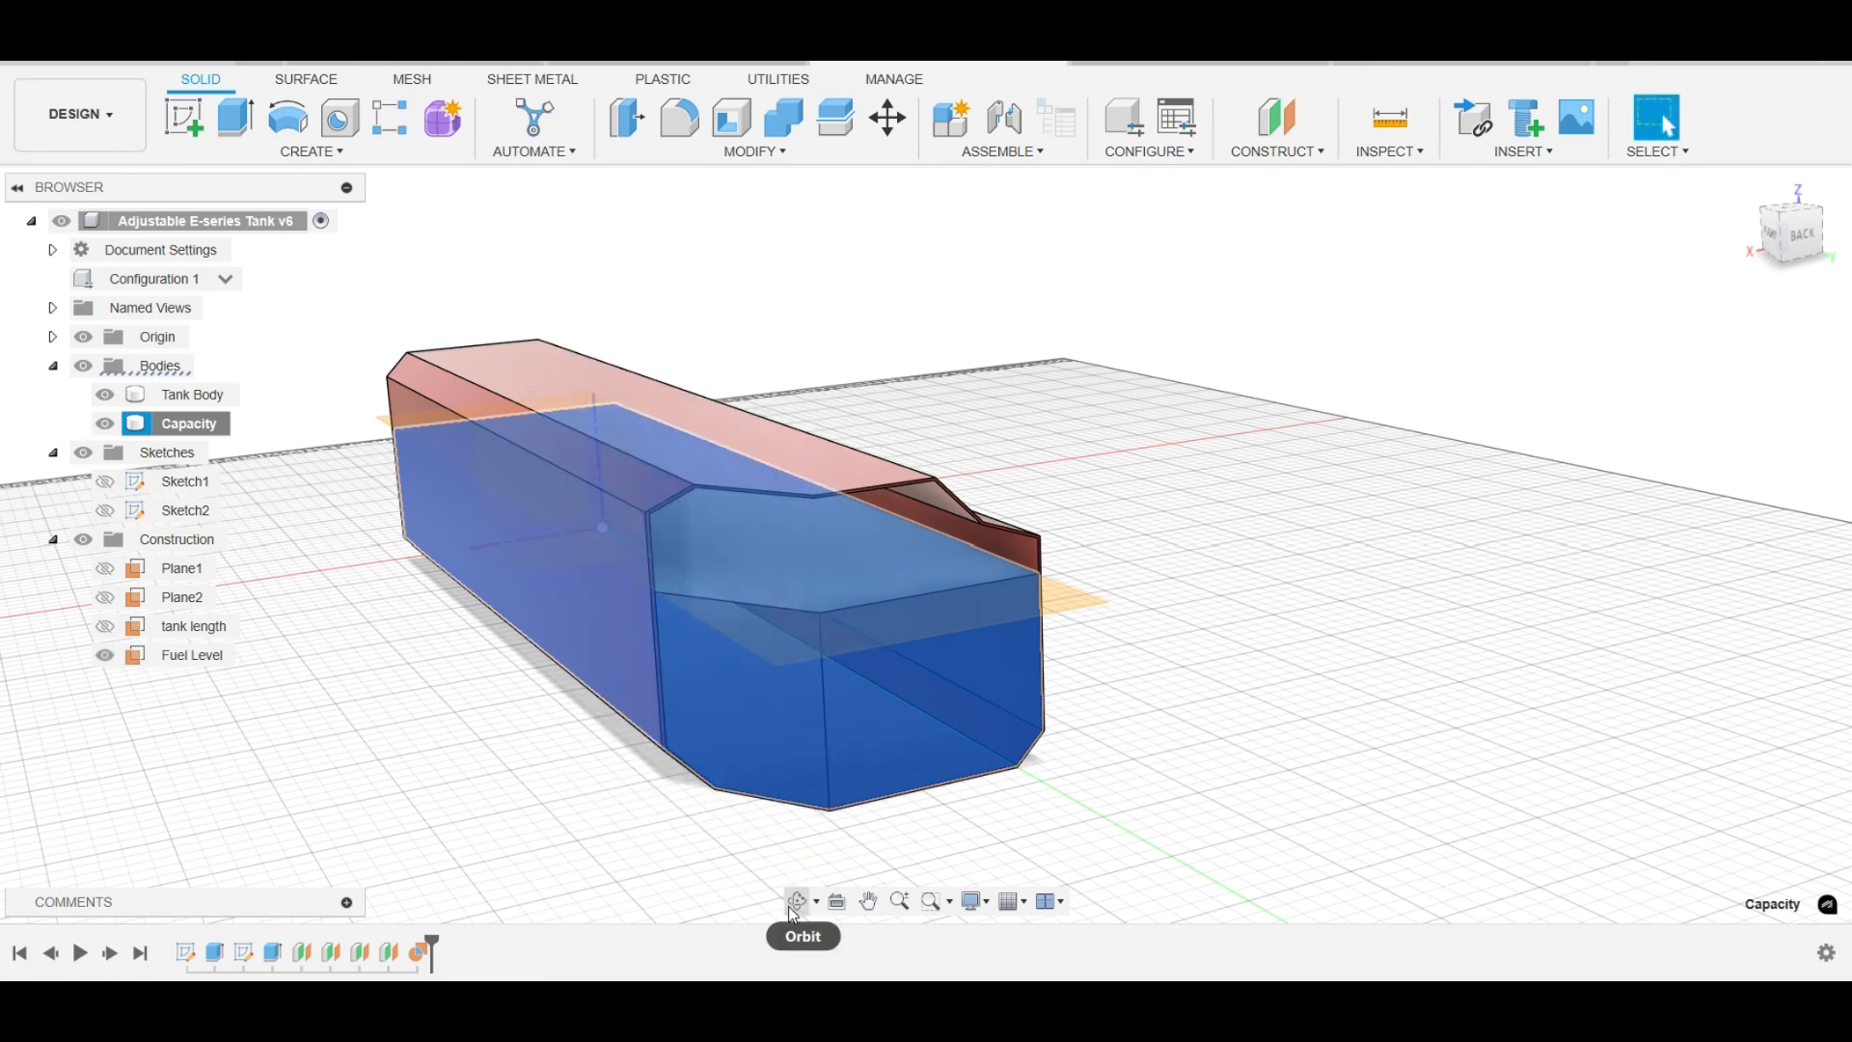
- Orbit around the tank's open end and examine the Capacity body's fill level against the tank walls
{"action": "left_click", "coordinate": [798, 901]}
{"action": "mouse_move", "coordinate": [1104, 633]}
{"action": "left_mouse_down"}
{"action": "mouse_move", "coordinate": [1062, 591]}
{"action": "mouse_move", "coordinate": [975, 628]}
{"action": "mouse_move", "coordinate": [1100, 595]}
{"action": "mouse_move", "coordinate": [1154, 621]}
{"action": "mouse_move", "coordinate": [1093, 597]}
{"action": "mouse_move", "coordinate": [1106, 634]}
{"action": "left_mouse_up"}
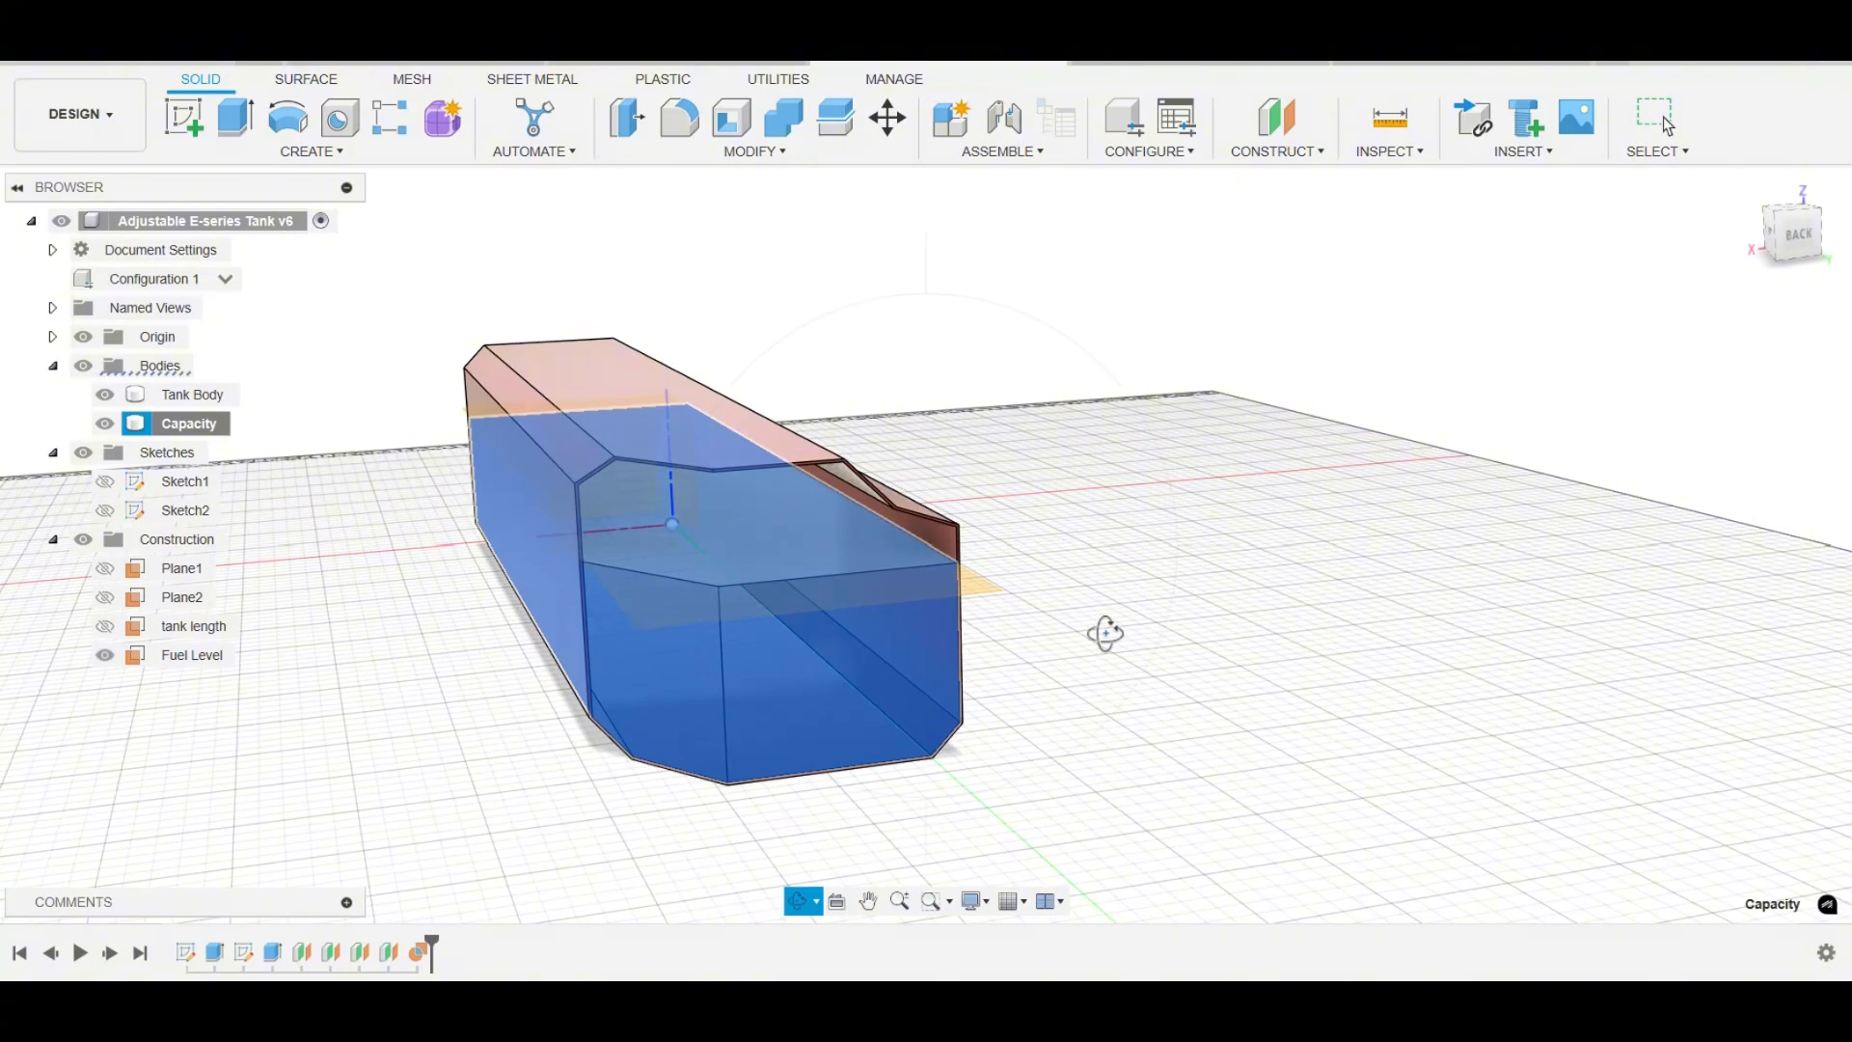
{"action": "scroll", "coordinate": [1097, 625], "scroll_direction": "down", "scroll_amount": 3}
{"action": "scroll", "coordinate": [878, 613], "scroll_direction": "up", "scroll_amount": 4}
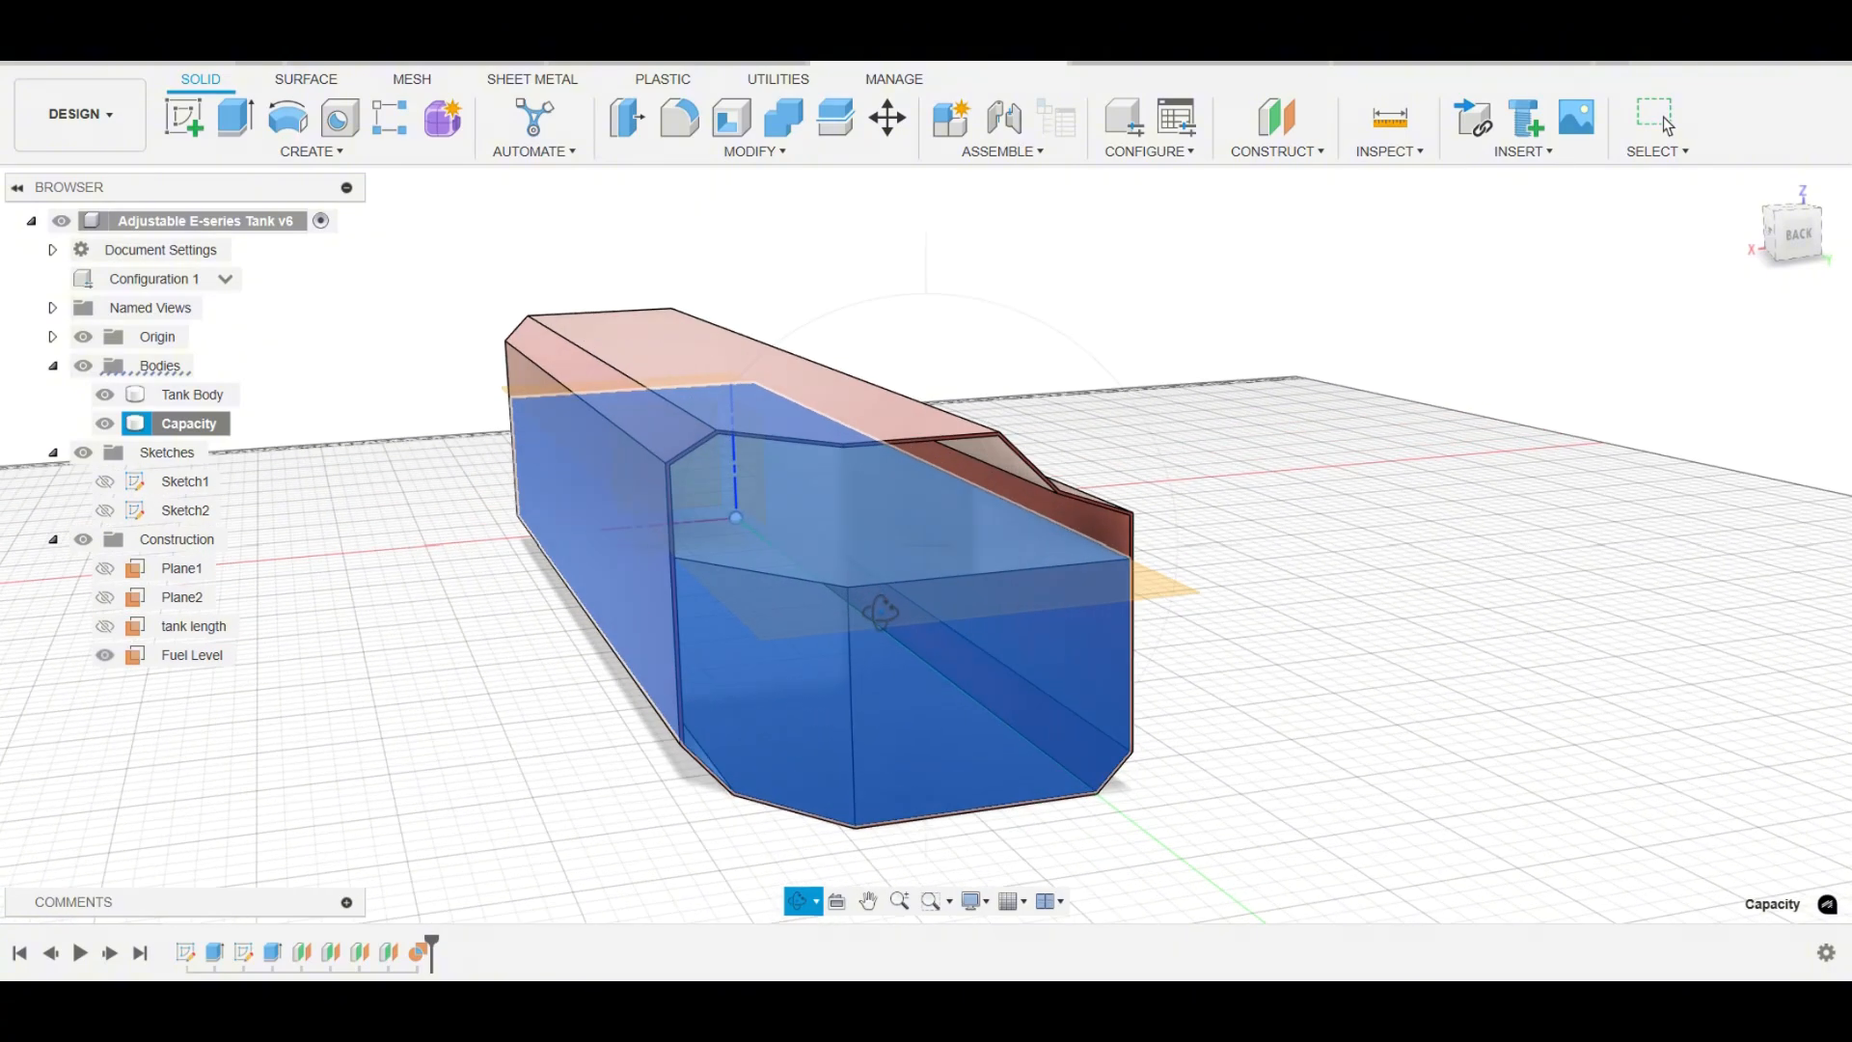
{"action": "scroll", "coordinate": [876, 609], "scroll_direction": "up", "scroll_amount": 1}
{"action": "scroll", "coordinate": [865, 632], "scroll_direction": "up", "scroll_amount": 2}
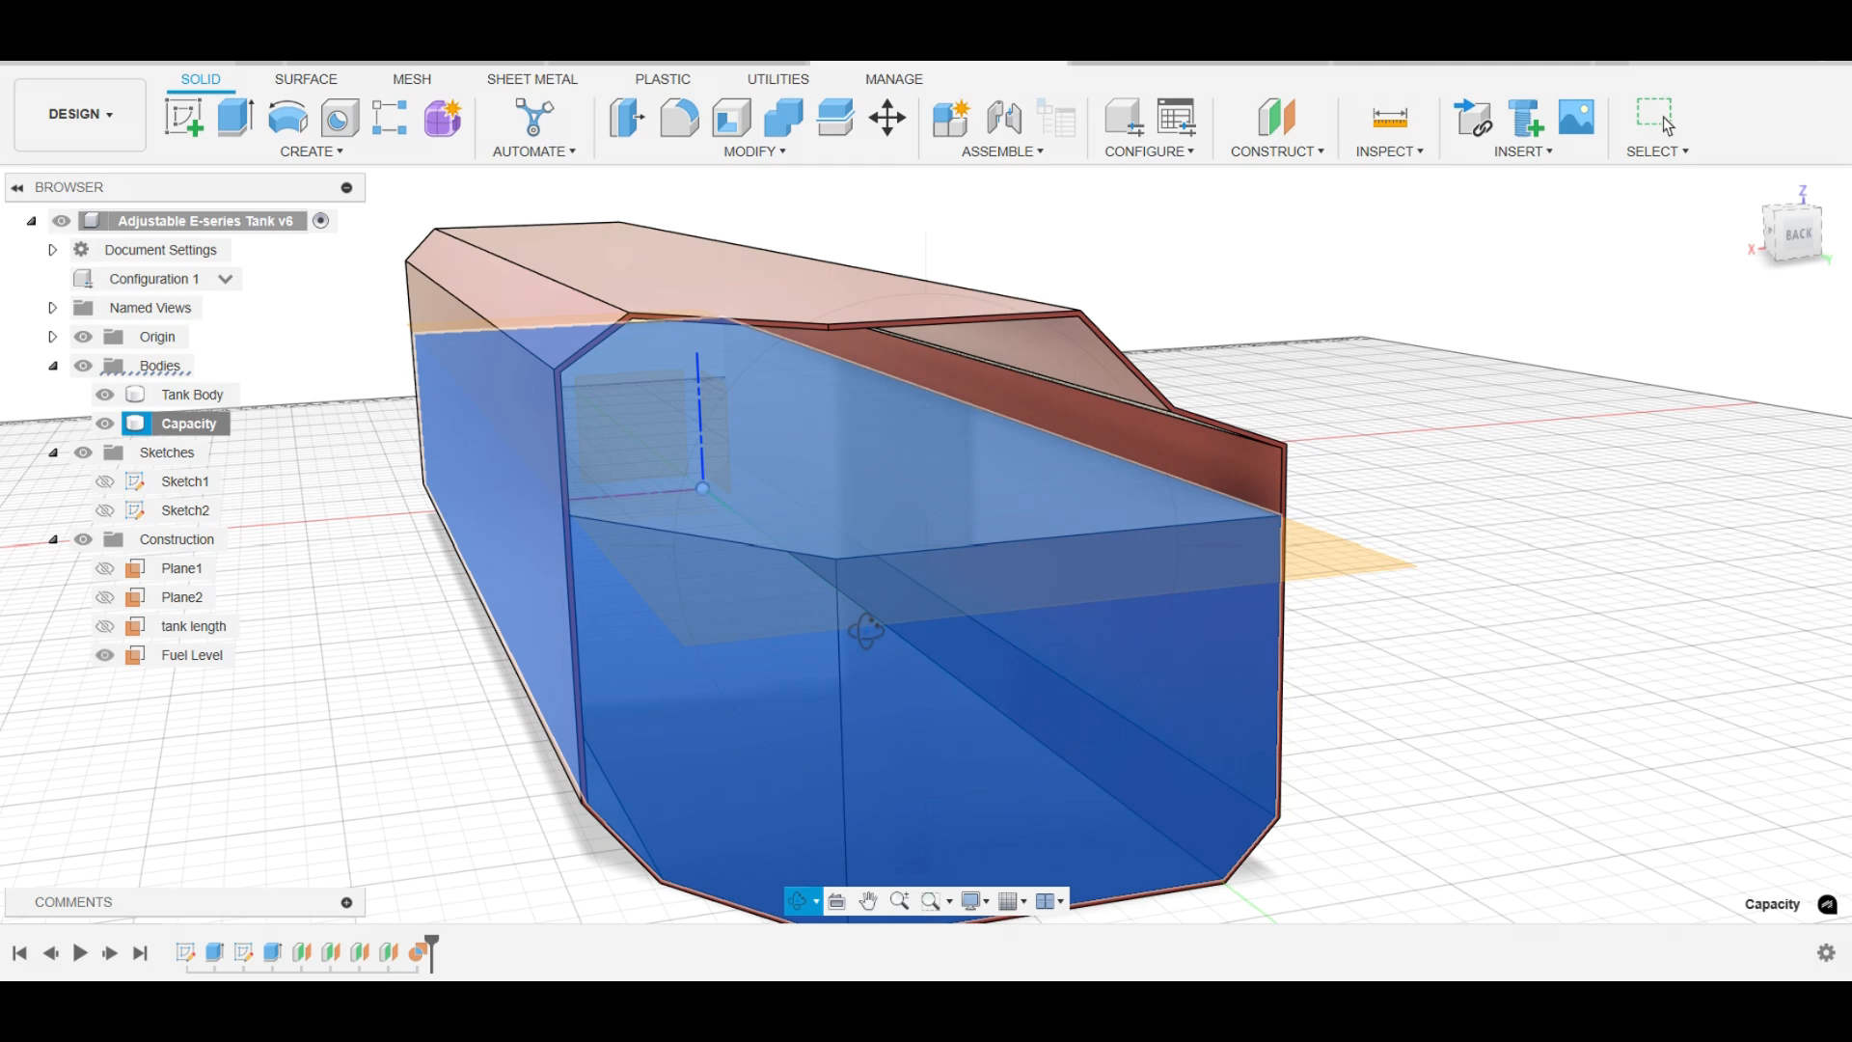
{"action": "scroll", "coordinate": [866, 632], "scroll_direction": "down", "scroll_amount": 3}
{"action": "scroll", "coordinate": [898, 521], "scroll_direction": "up", "scroll_amount": 3}
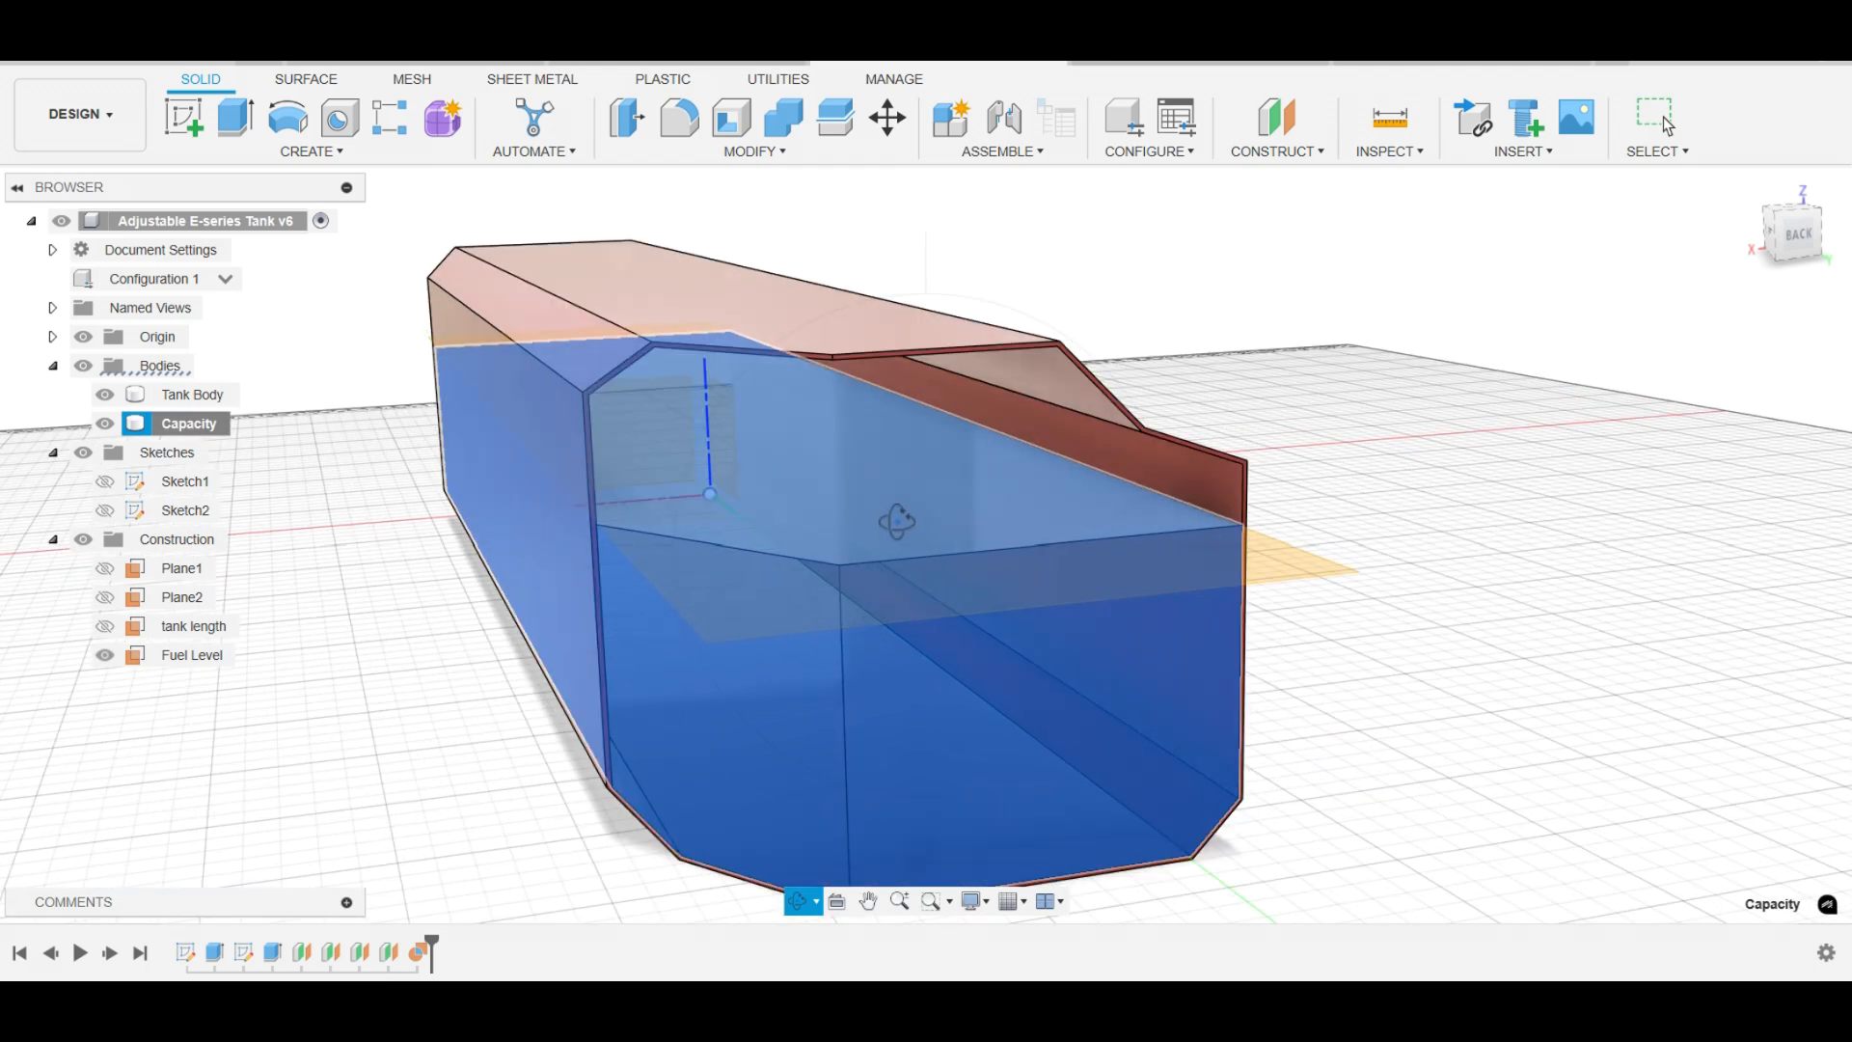